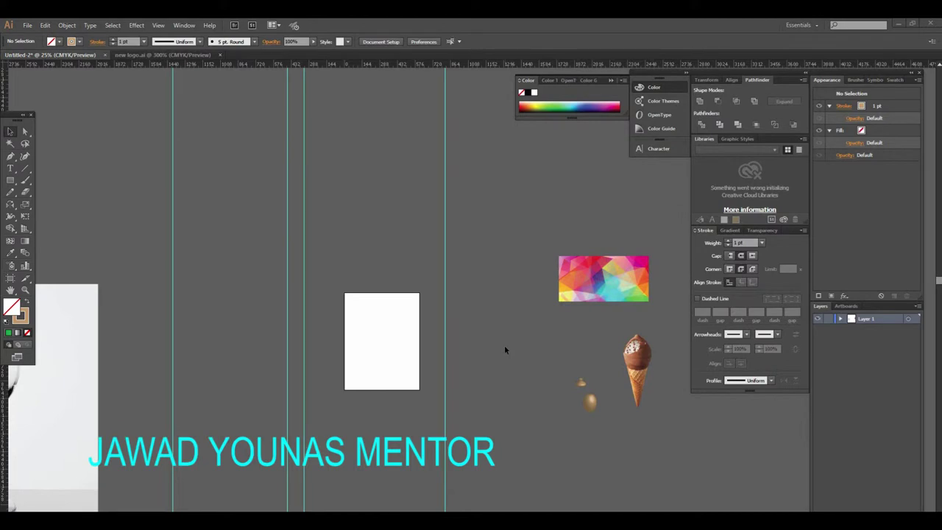
- Browse the 3D effects options twice and close them without applying anything
click(137, 25)
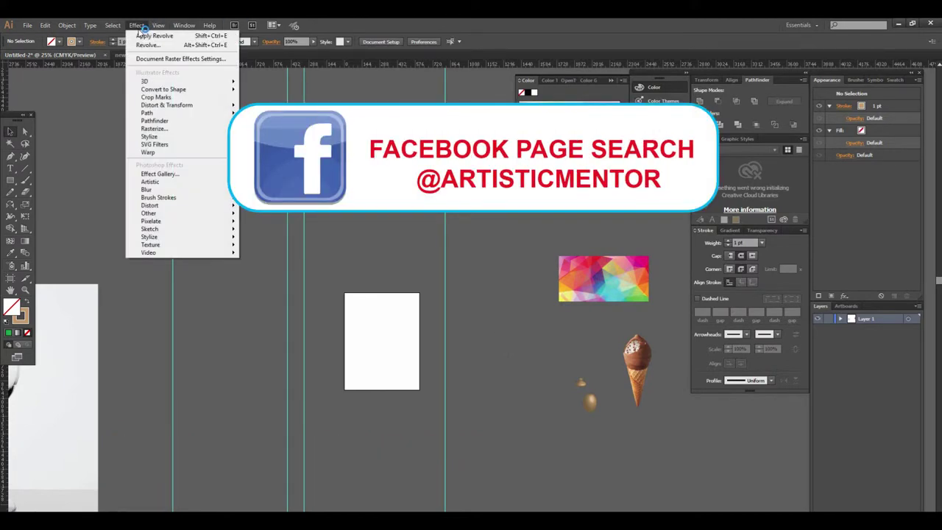
mouse_move(180, 81)
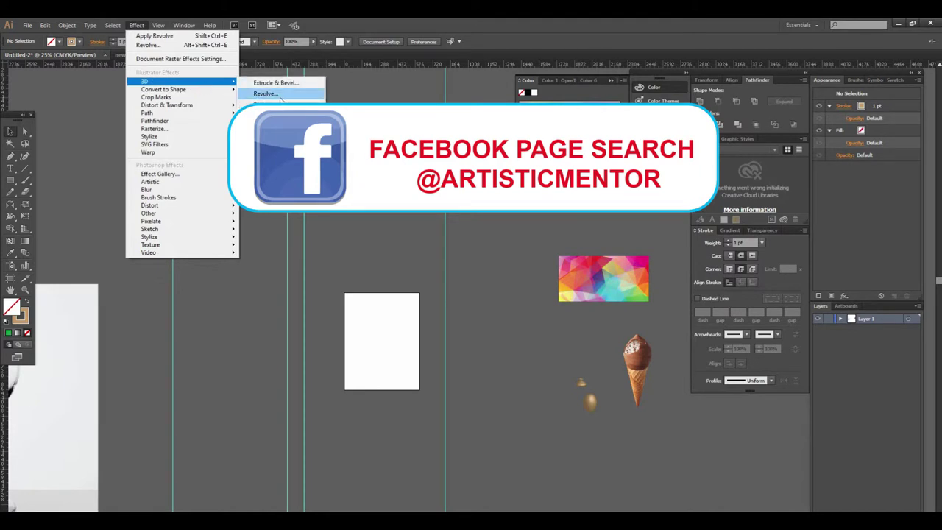
click(274, 96)
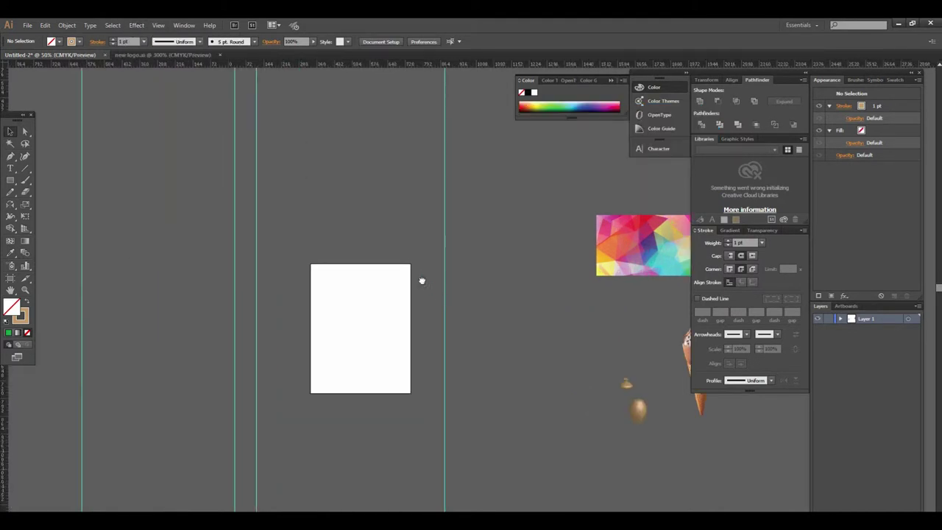
click(470, 318)
click(140, 25)
mouse_move(180, 81)
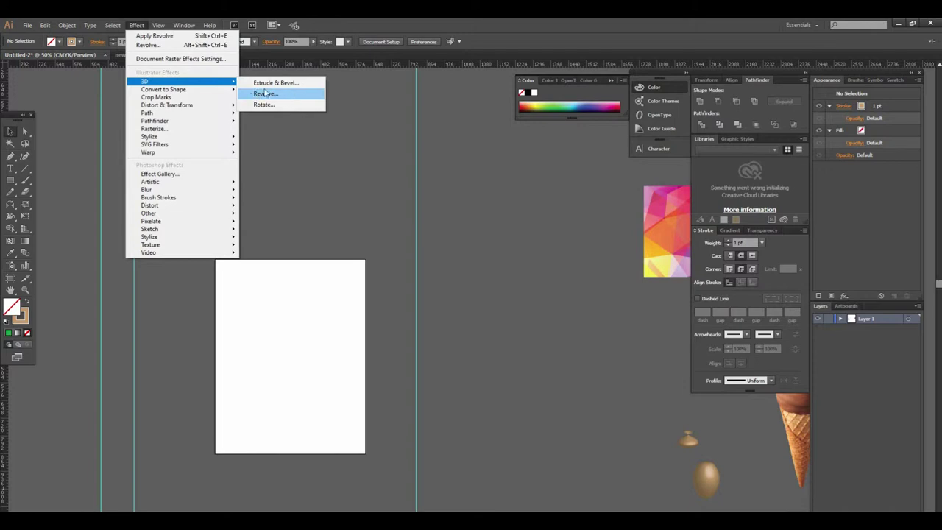
click(359, 178)
- Pan and zoom around the wine-glass and ice-cream reference images
mouse_move(437, 286)
mouse_down()
mouse_move(511, 290)
mouse_move(399, 285)
mouse_move(368, 294)
mouse_move(496, 299)
mouse_up()
key(ctrl+minus)
mouse_move(347, 297)
mouse_down()
mouse_move(440, 300)
mouse_move(273, 311)
mouse_up()
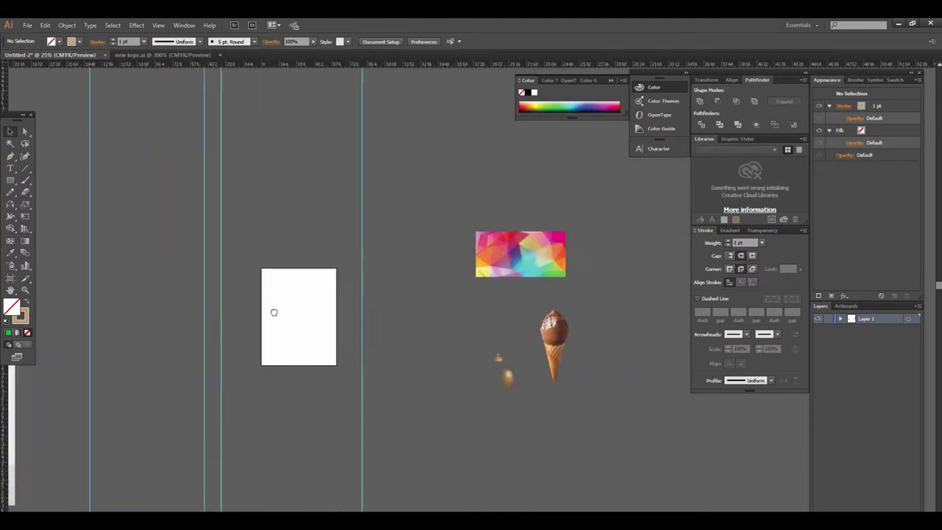
click(394, 294)
click(407, 290)
click(416, 295)
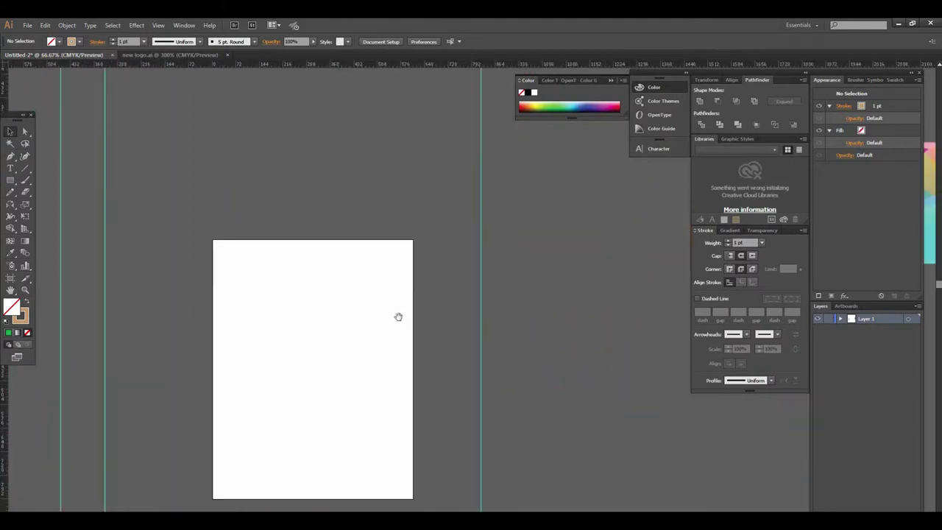
drag(395, 317, 417, 264)
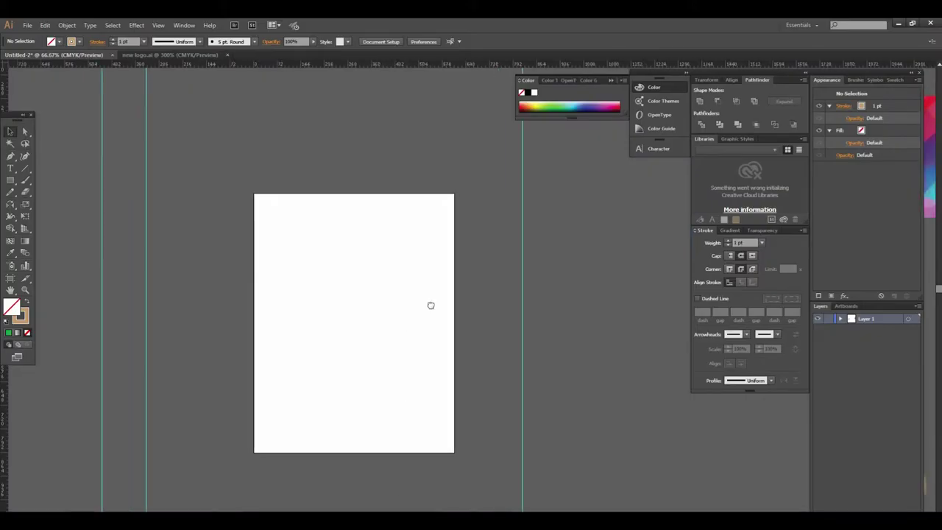
key(ctrl+plus)
drag(448, 271, 465, 291)
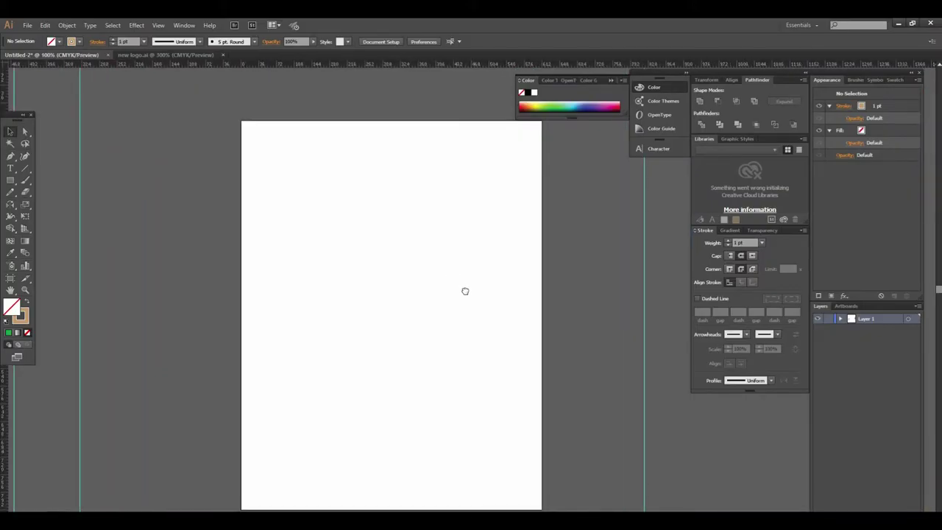
alt+click(472, 290)
alt+click(410, 336)
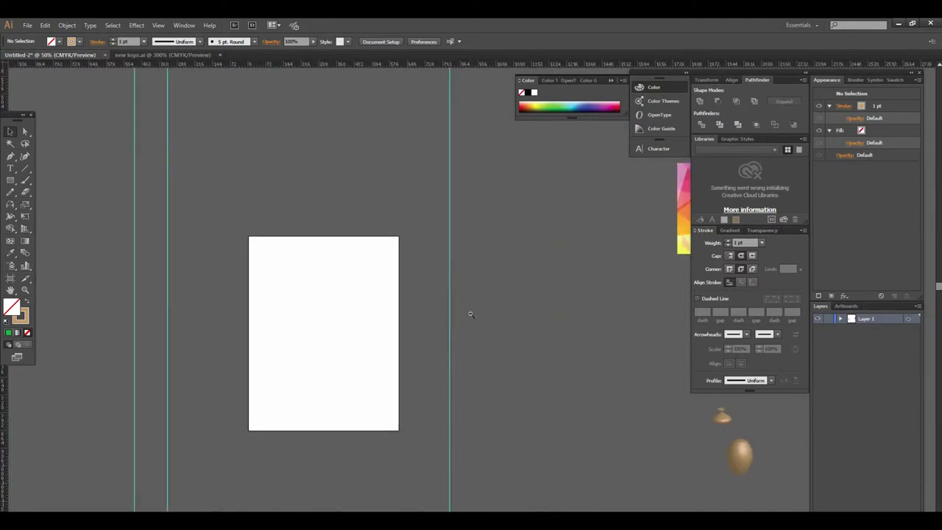
alt+click(468, 313)
drag(510, 305, 416, 320)
ctrl+click(508, 307)
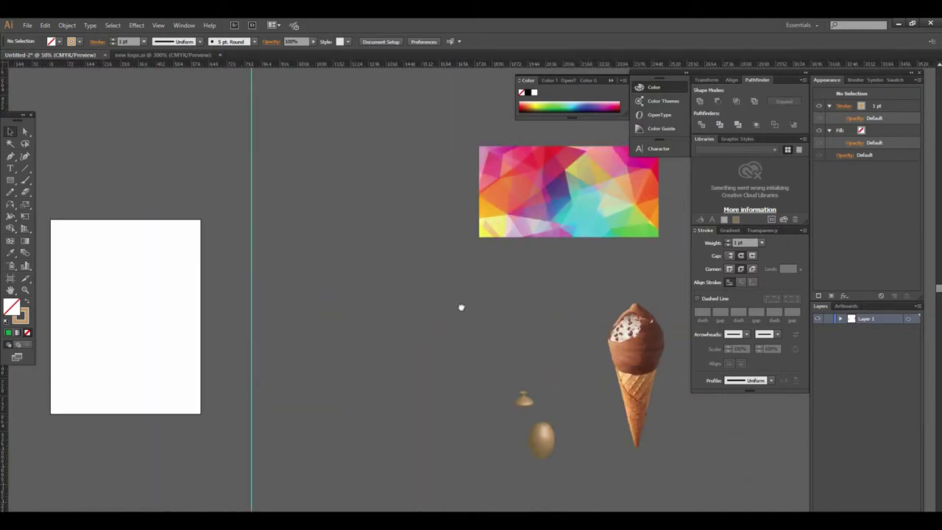
drag(485, 309, 335, 288)
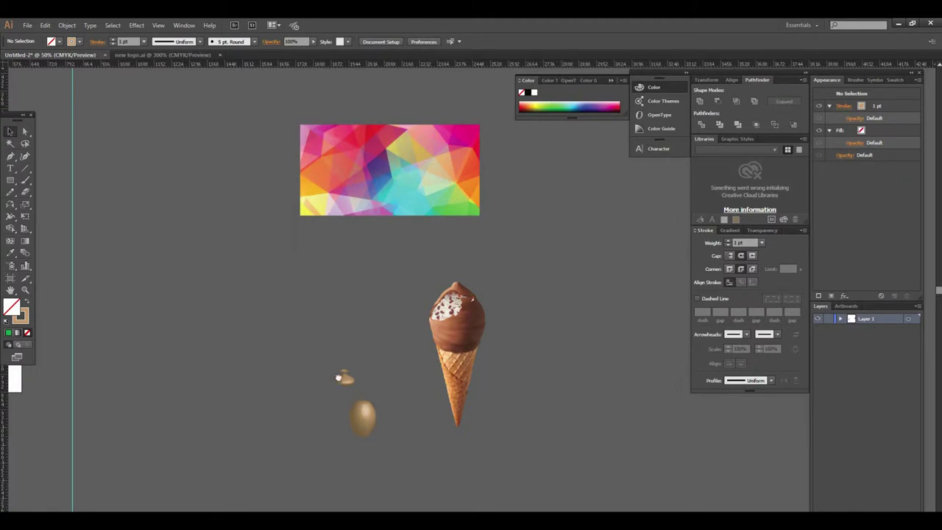
- Move the view back to the blank artboard and zoom in on it
drag(335, 384, 547, 376)
scroll(547, 377, left, 5)
scroll(586, 360, left, 5)
scroll(528, 368, up, 3)
scroll(383, 345, down, 1)
scroll(452, 346, left, 3)
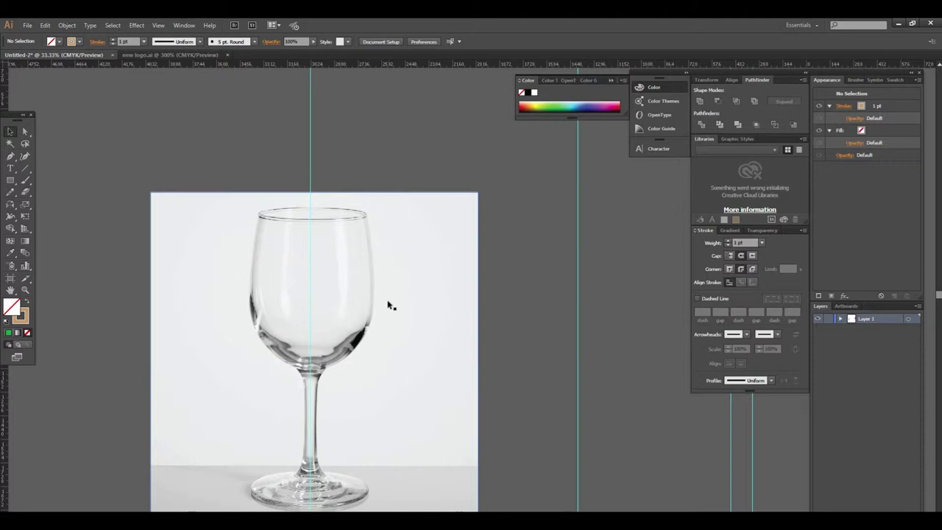
drag(559, 338, 290, 333)
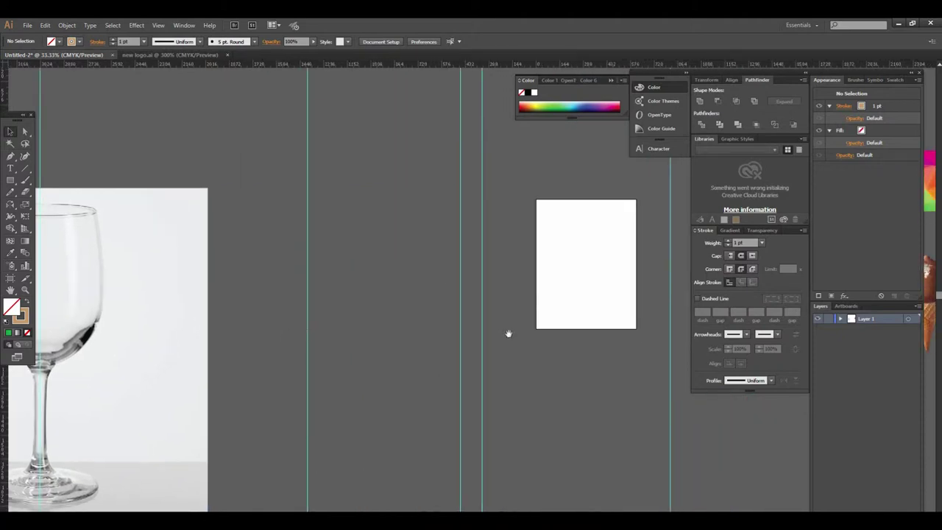
mouse_move(507, 333)
mouse_down()
mouse_move(564, 336)
mouse_move(496, 336)
mouse_up()
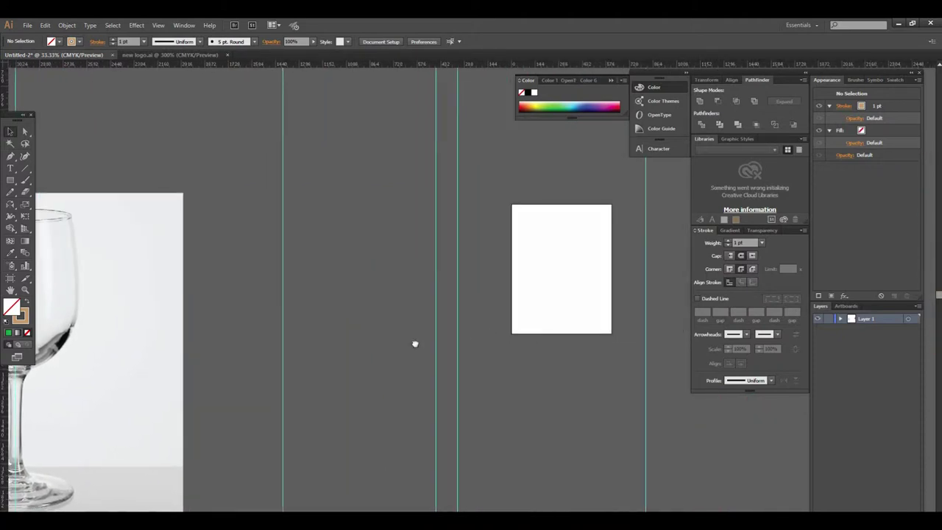
drag(414, 344, 276, 350)
click(467, 292)
click(465, 290)
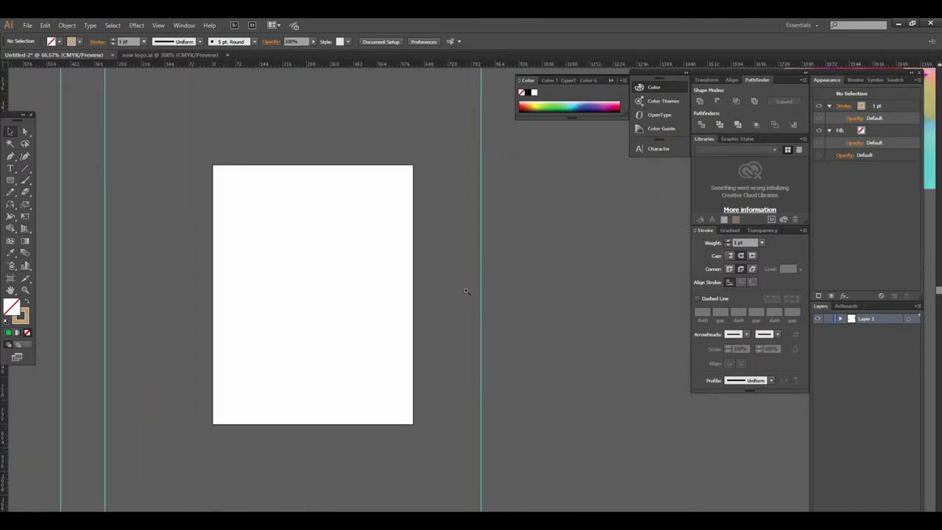
click(453, 289)
scroll(471, 290, left, 3)
scroll(456, 296, left, 1)
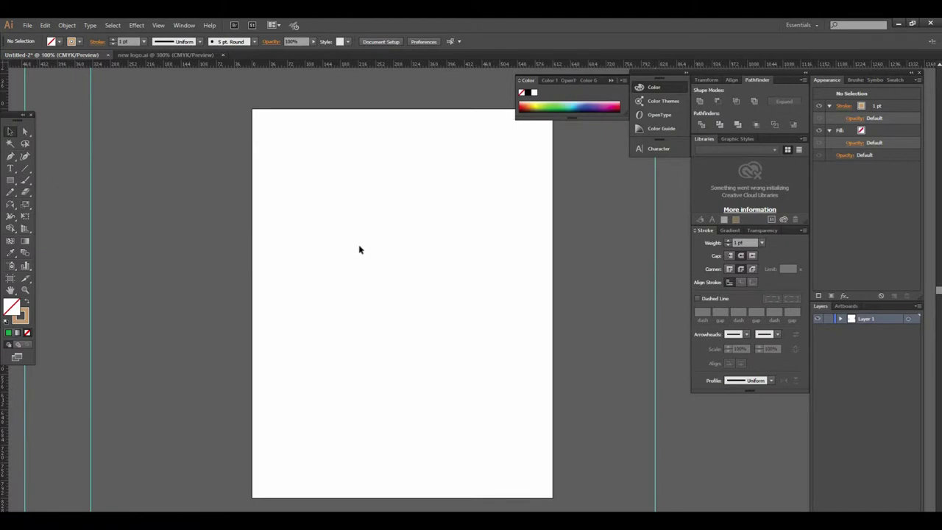
scroll(410, 277, right, 3)
click(383, 270)
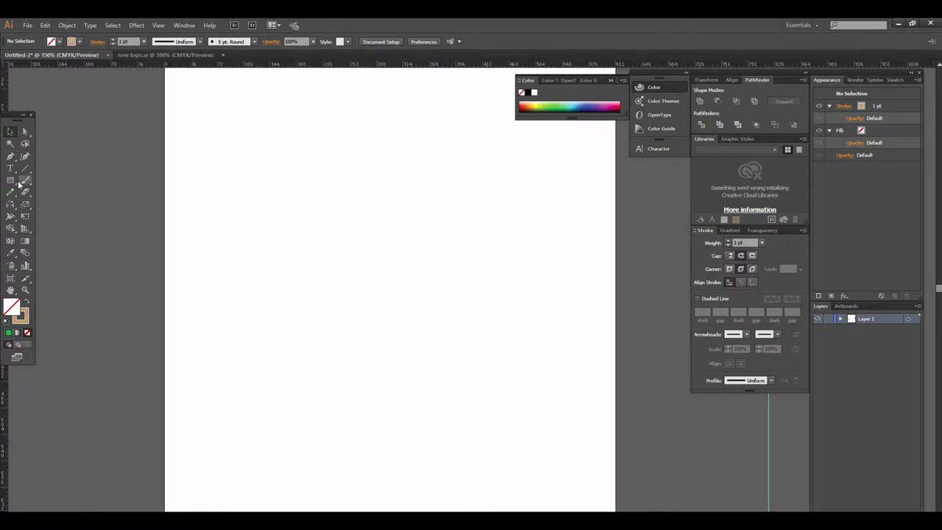
- Choose the Pen tool and a stroke swatch, placing and undoing a trial anchor
click(10, 156)
click(79, 42)
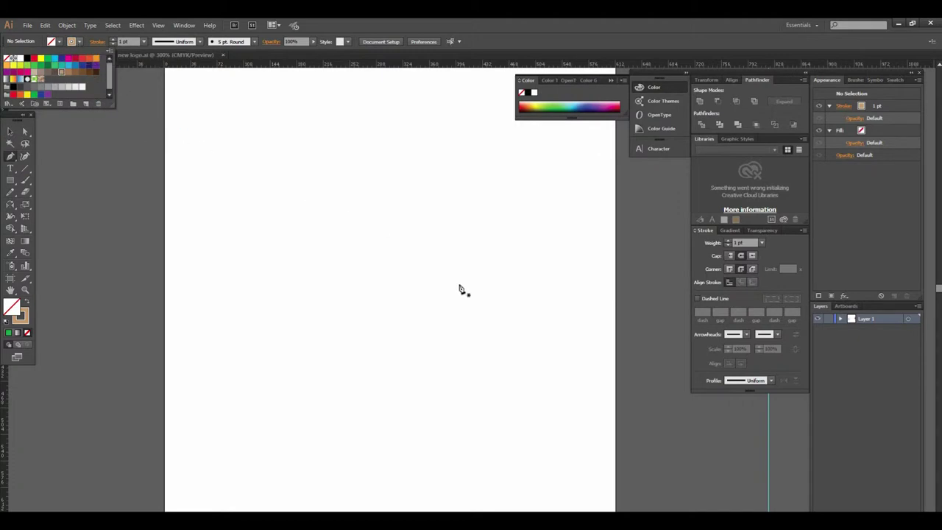
key(ctrl+space)
click(445, 263)
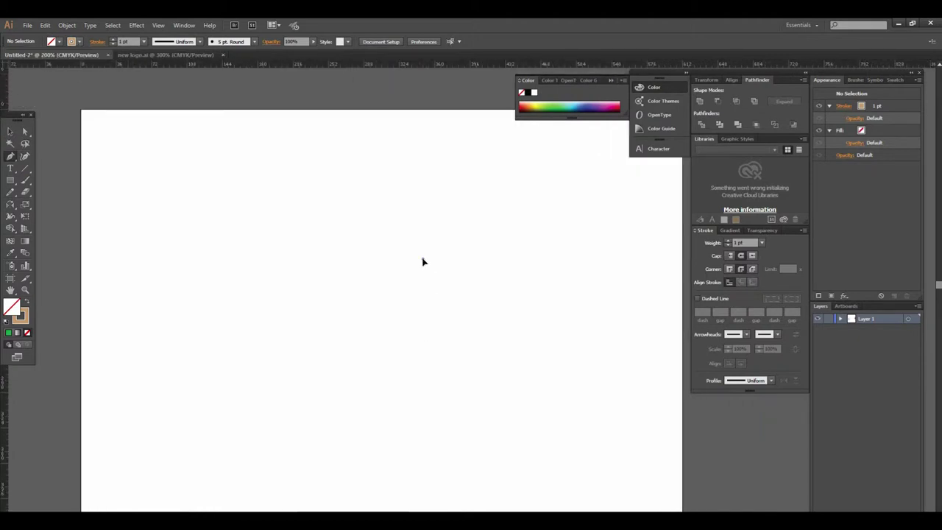
drag(422, 259, 429, 281)
key(ctrl+z)
- Drag a vertical guide from the left ruler down the artboard
drag(7, 398, 397, 373)
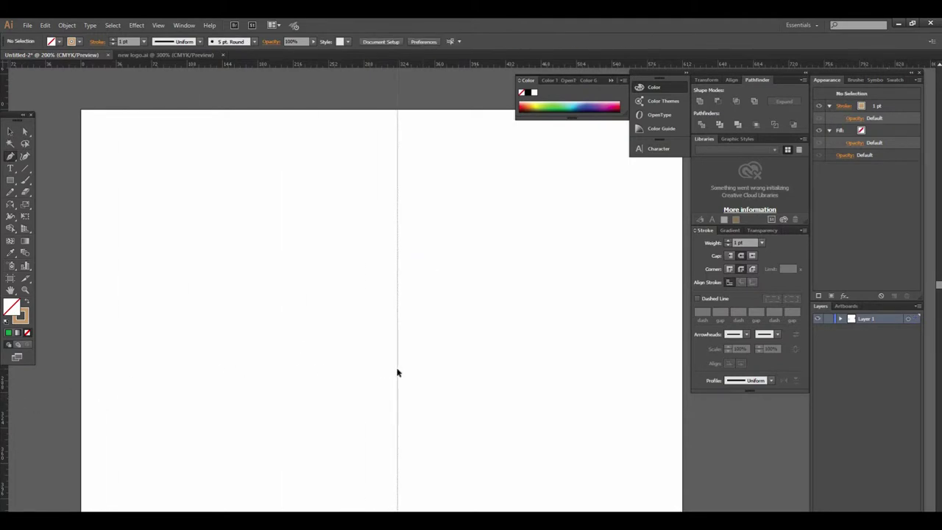
scroll(475, 250, up, 1)
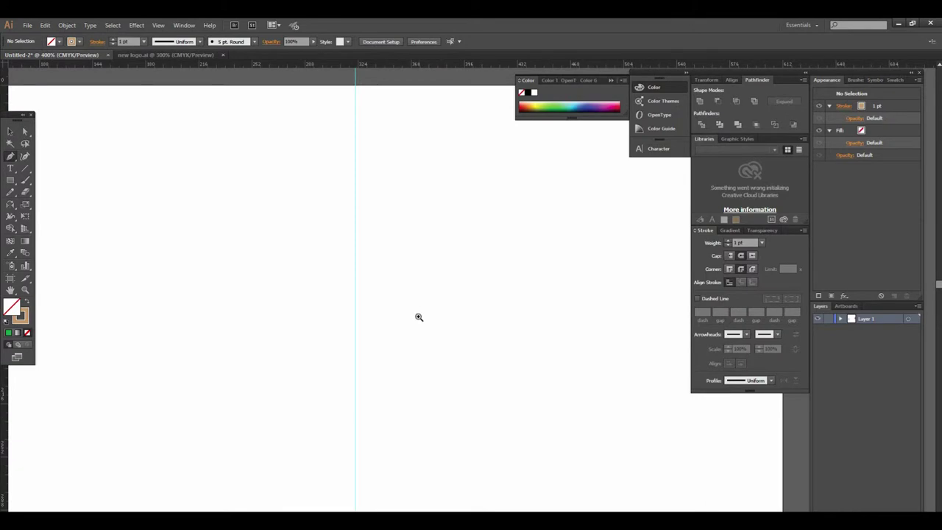
scroll(416, 316, up, 1)
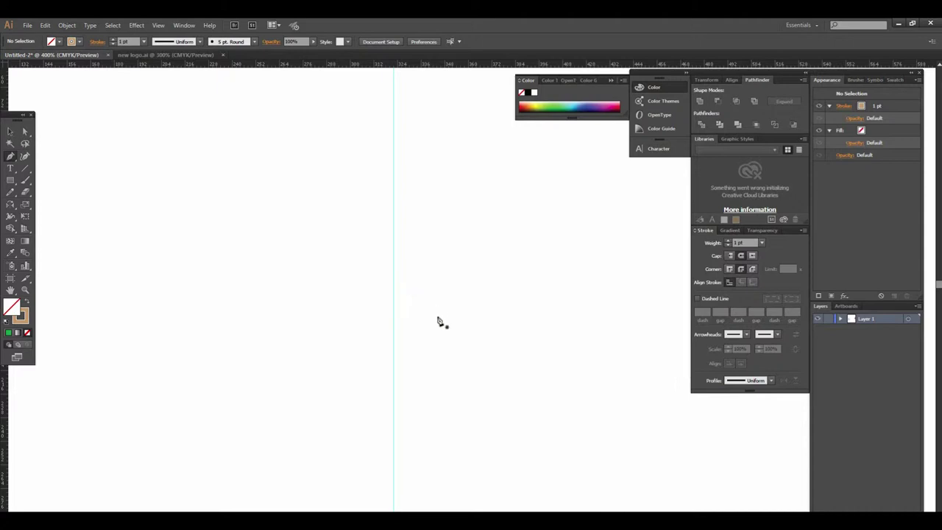
scroll(442, 343, up, 1)
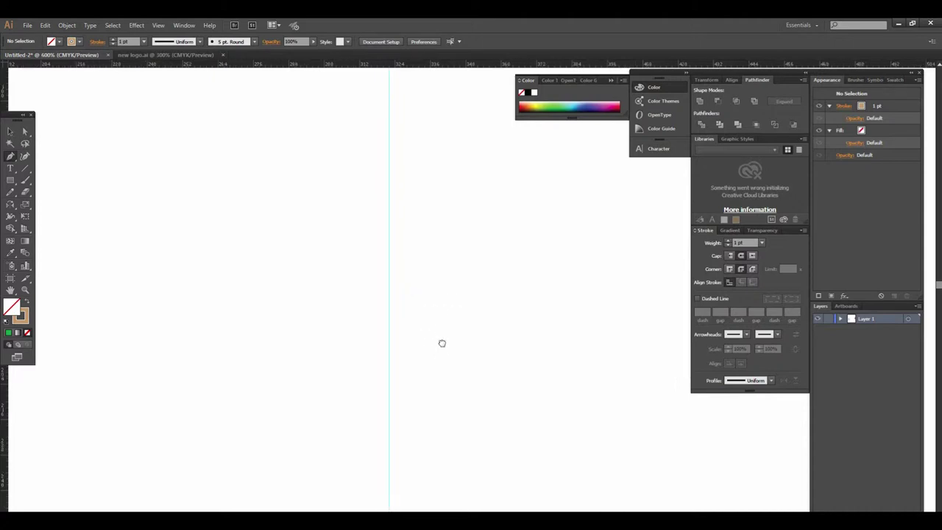
- Place a starting anchor on the guide to begin the glass profile
click(419, 272)
scroll(434, 286, up, 1)
key(ctrl+shift+a)
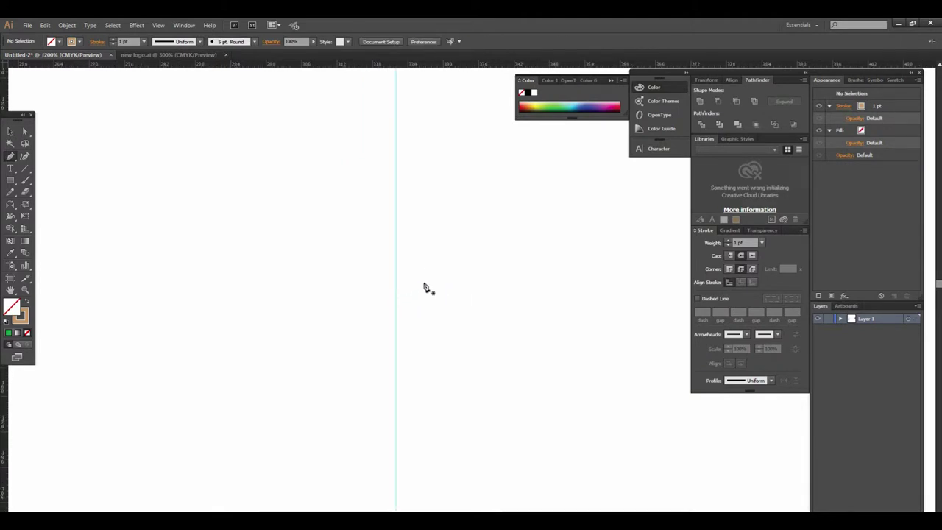
click(428, 280)
- Draw the S-shaped profile curve beside the guide with the Pen tool
drag(395, 292, 395, 309)
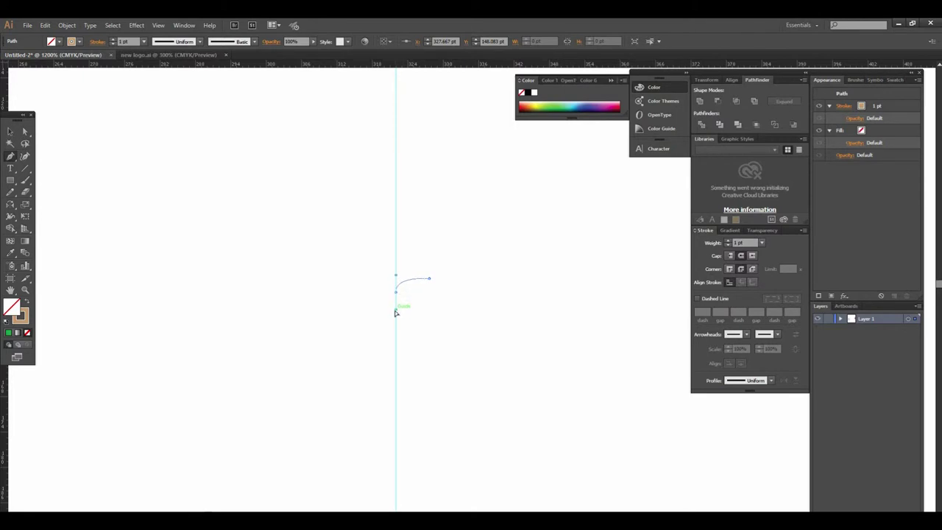
mouse_move(434, 382)
mouse_down()
mouse_move(392, 300)
mouse_move(388, 321)
mouse_up()
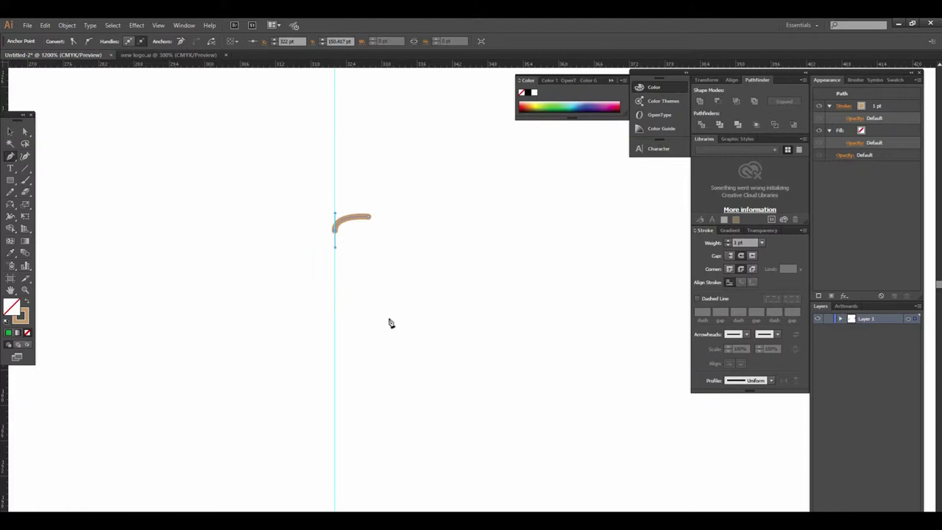
click(336, 301)
drag(332, 307, 209, 327)
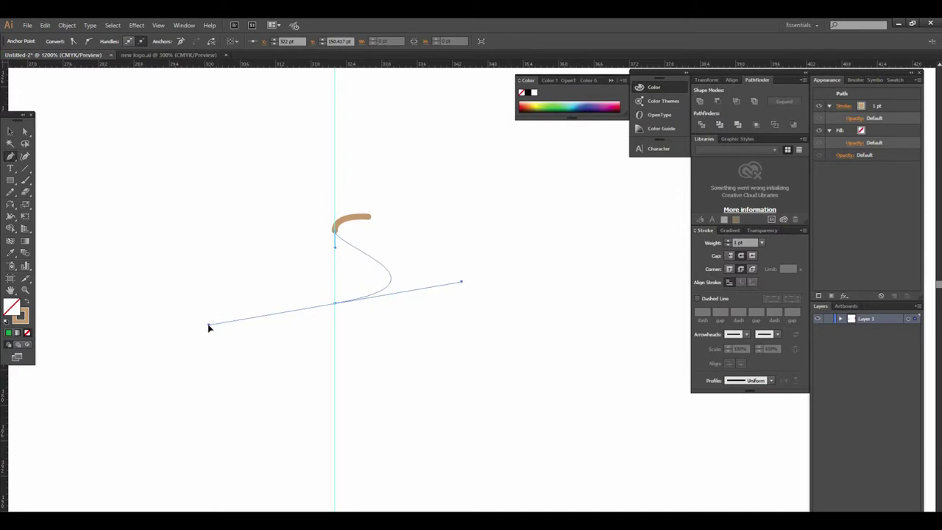
drag(209, 327, 209, 328)
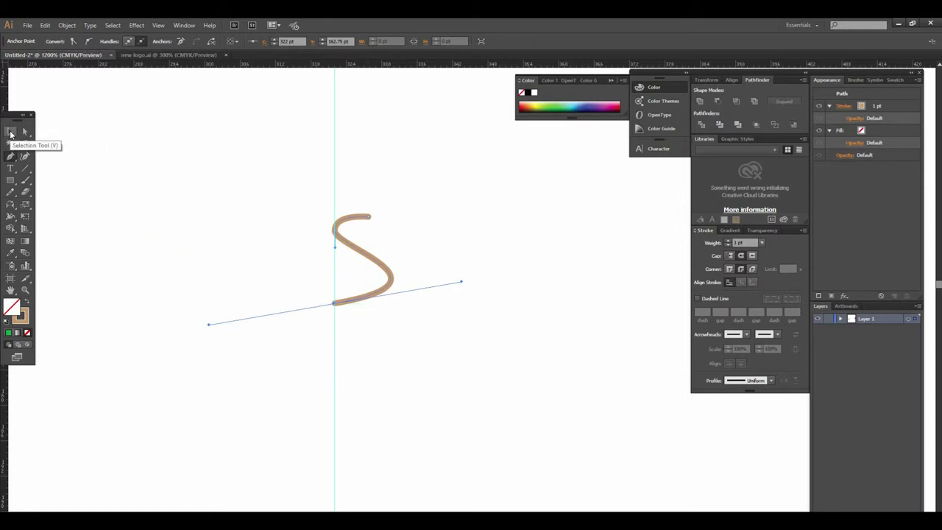
- Select the finished S path with the Selection tool
click(10, 132)
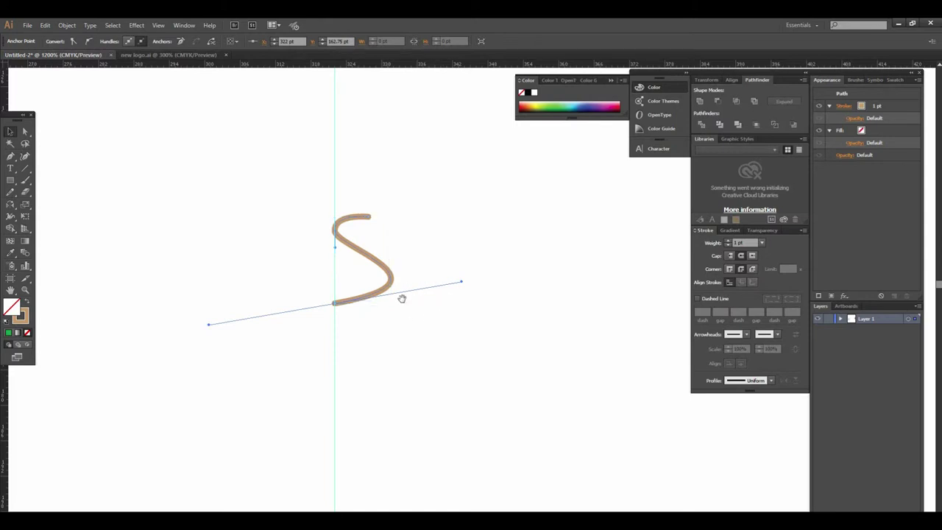
drag(400, 297, 442, 301)
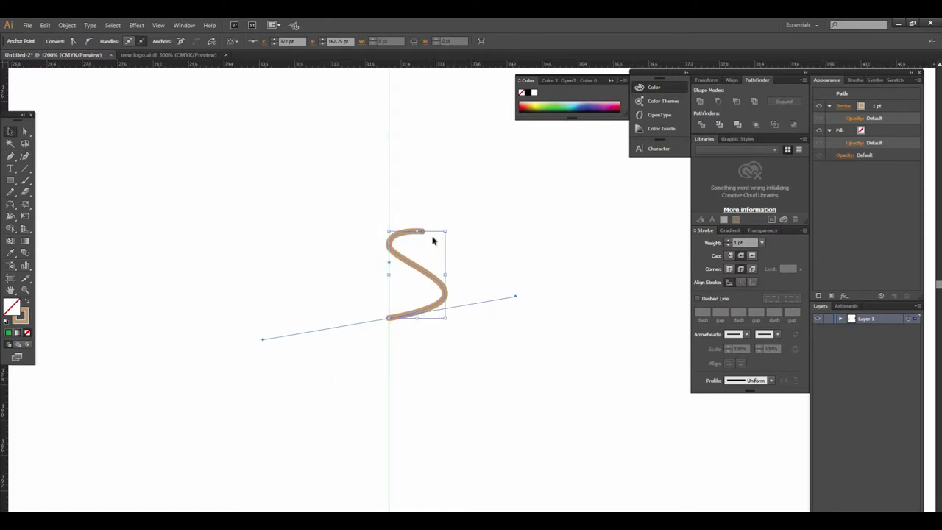
click(489, 357)
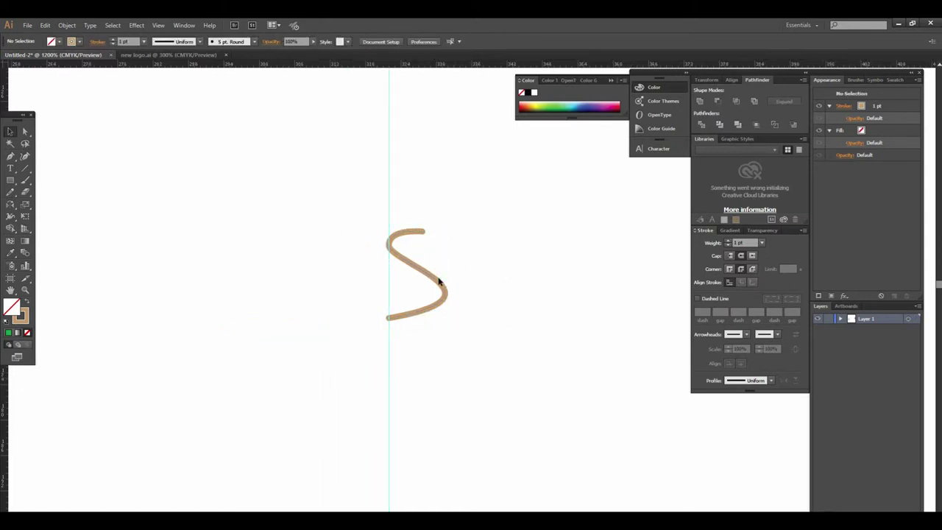
click(435, 282)
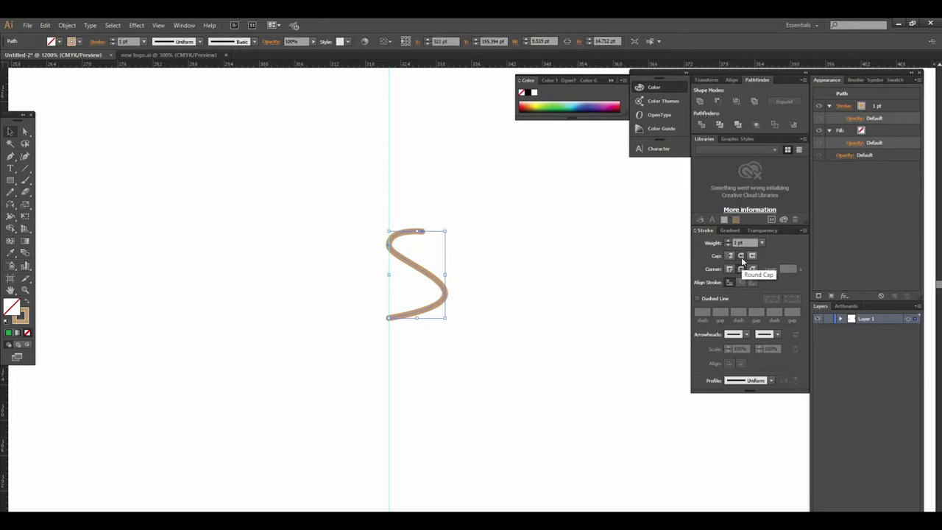
- Zoom in closely on the S curve and centre it in the view
click(489, 283)
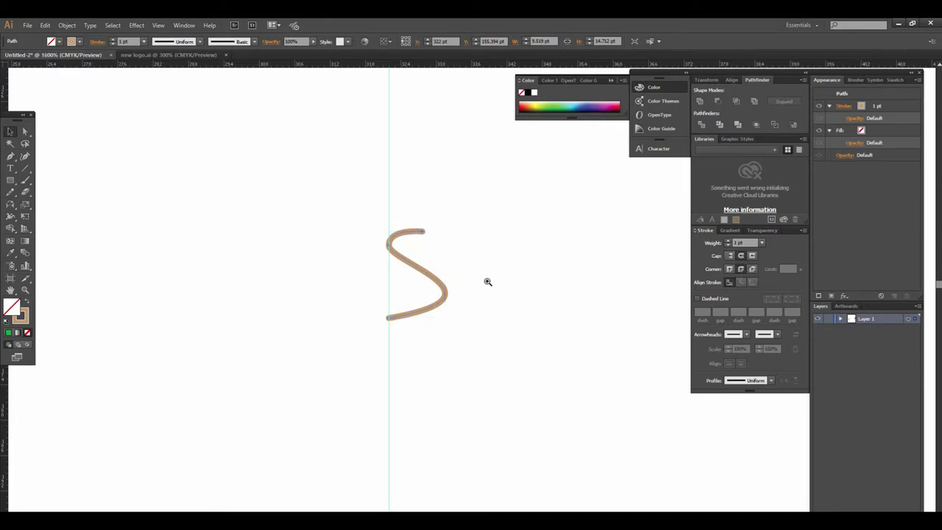
ctrl+click(460, 280)
ctrl+click(453, 277)
mouse_move(462, 272)
mouse_down()
mouse_move(454, 296)
mouse_move(485, 298)
mouse_up()
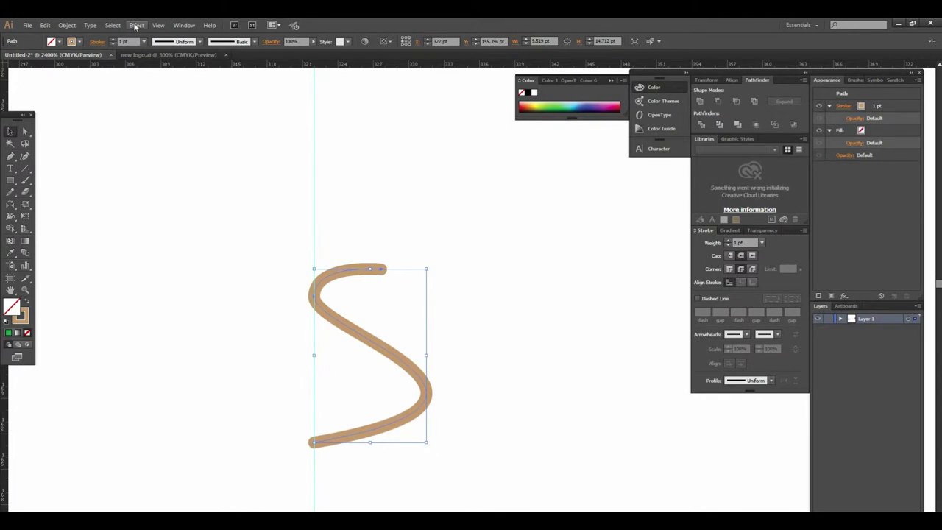
- Preview the S curve as a 3D Revolve at Off-Axis Front, then cancel
click(136, 25)
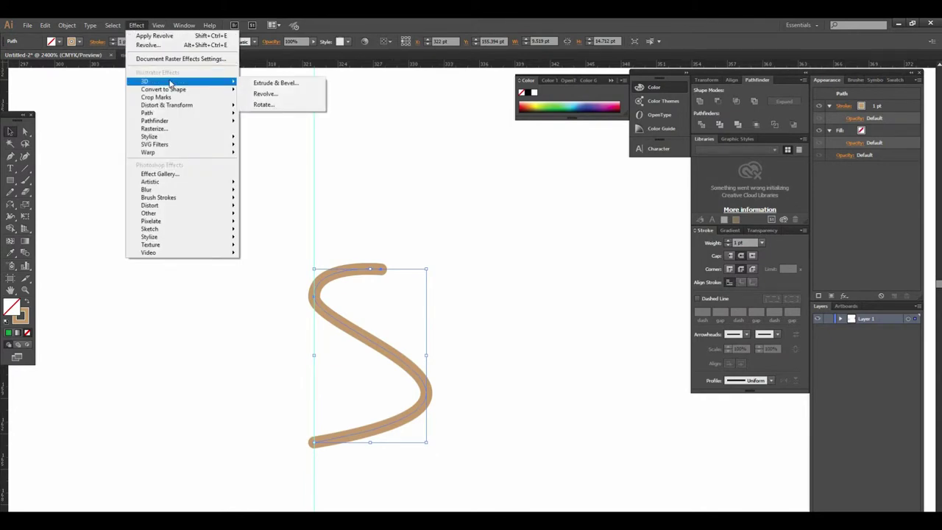
click(275, 95)
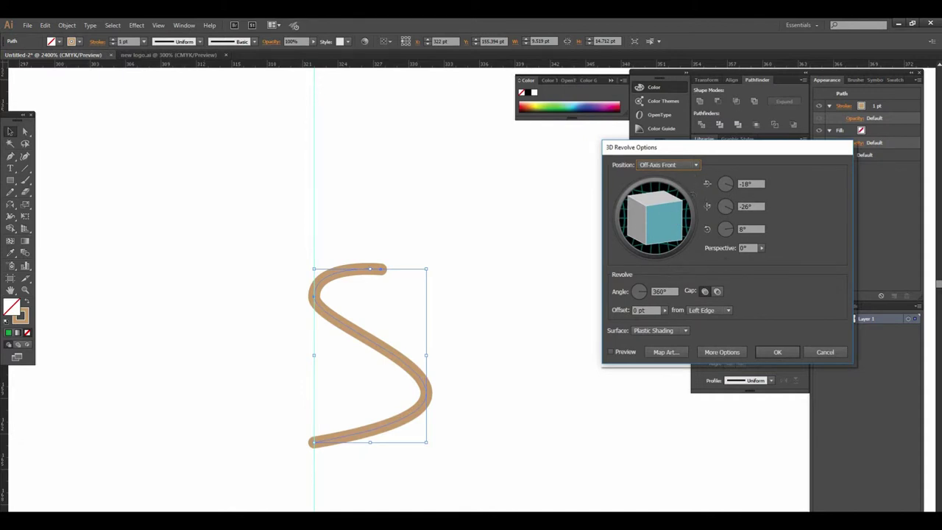
click(691, 165)
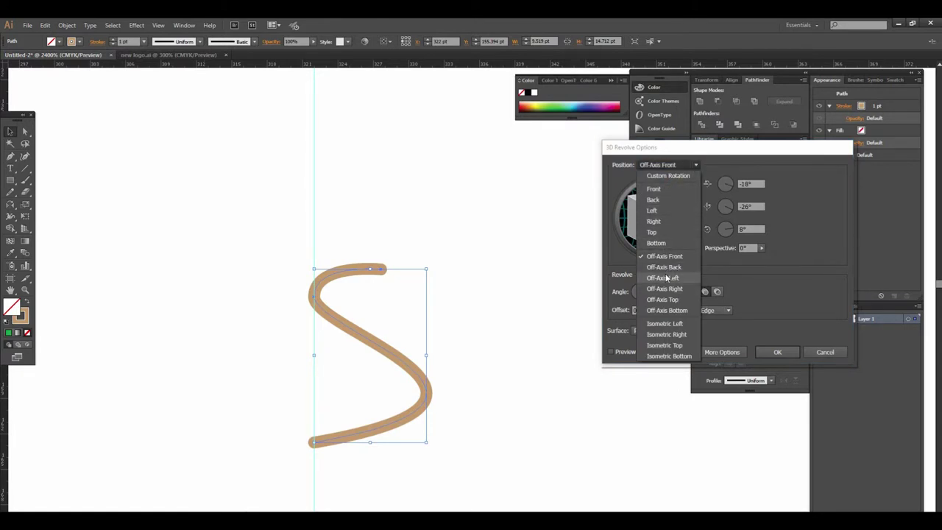
click(759, 282)
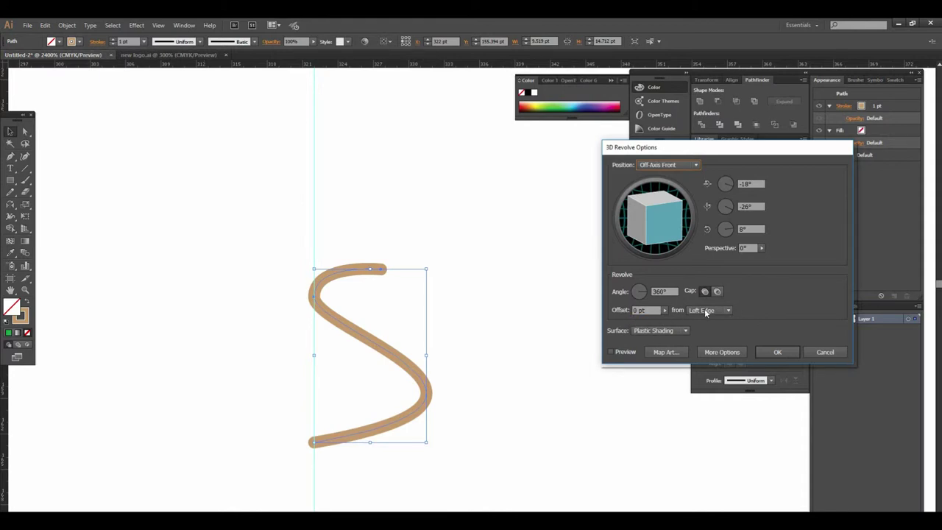
click(611, 352)
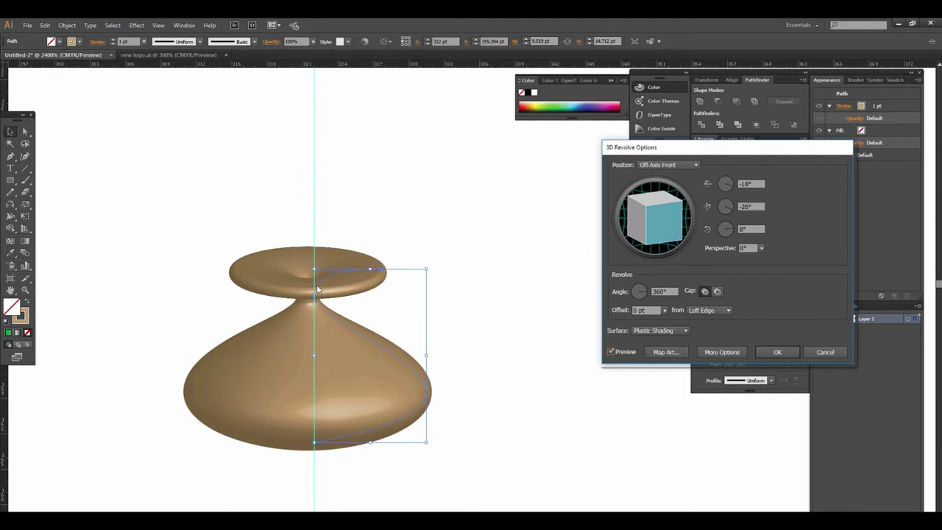
click(822, 353)
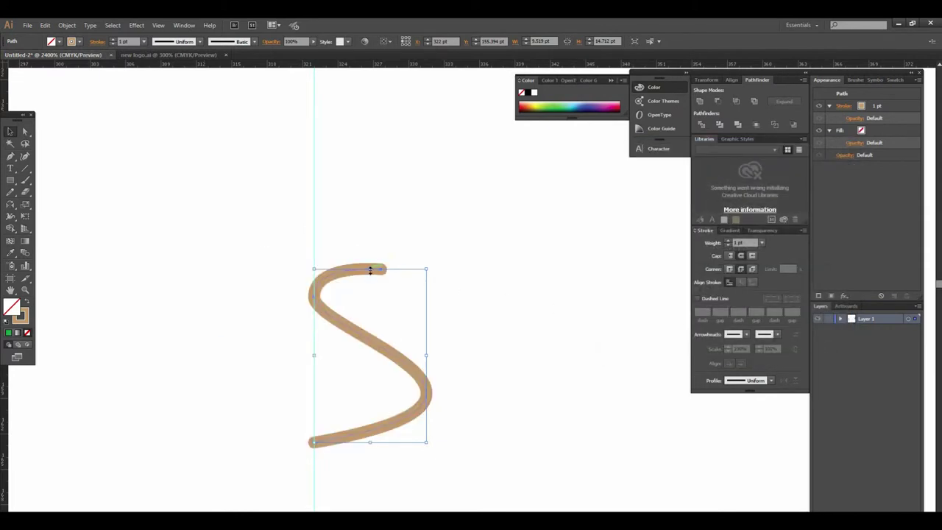
- Drag the S curve's top anchor slightly left with Direct Selection
click(25, 130)
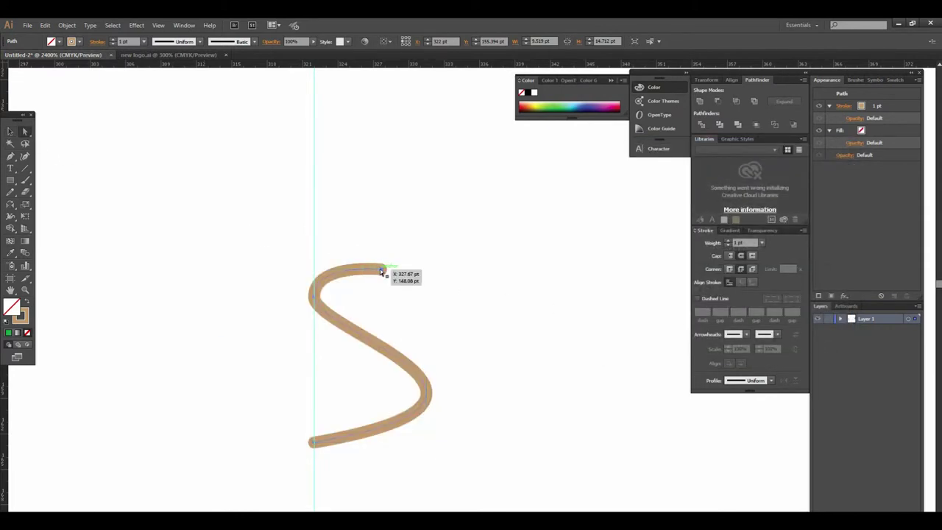
click(381, 270)
drag(381, 270, 347, 269)
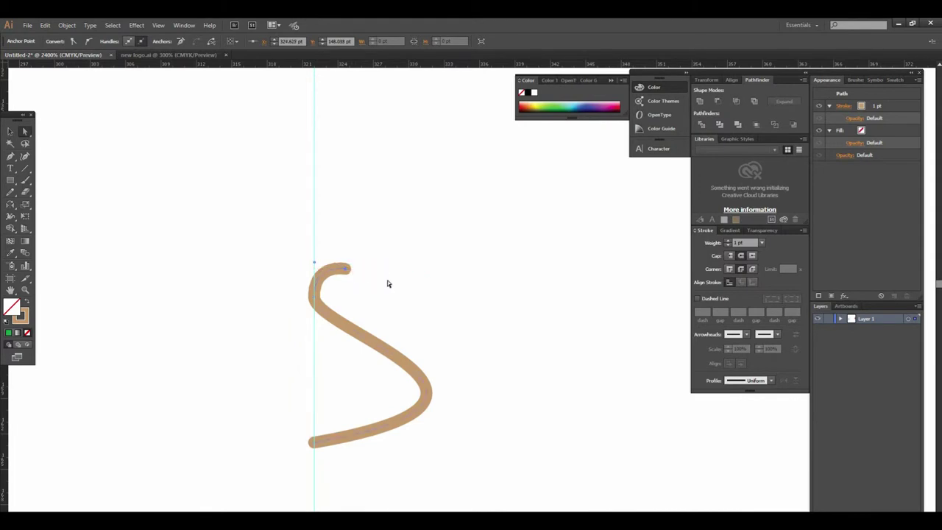
- Revolve the S curve into a 3D vase with a new light placed on the left
click(136, 25)
mouse_move(145, 81)
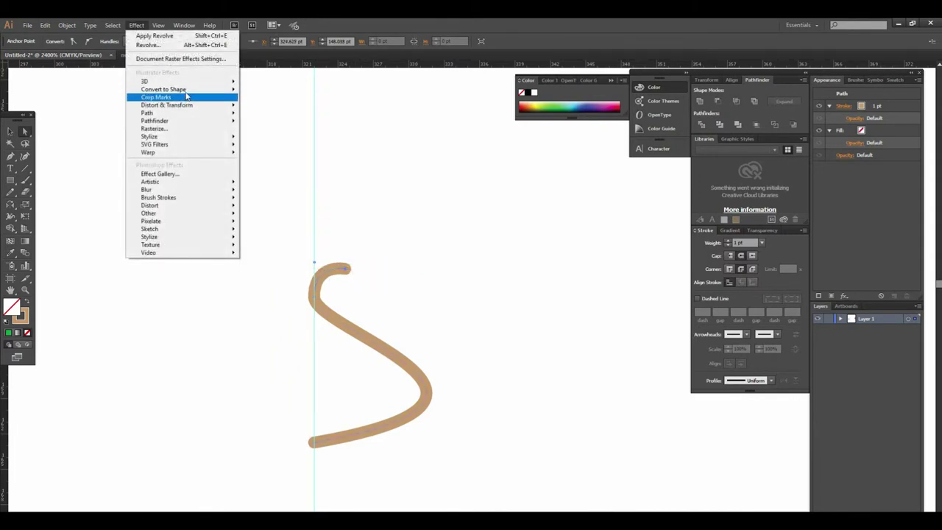
click(259, 95)
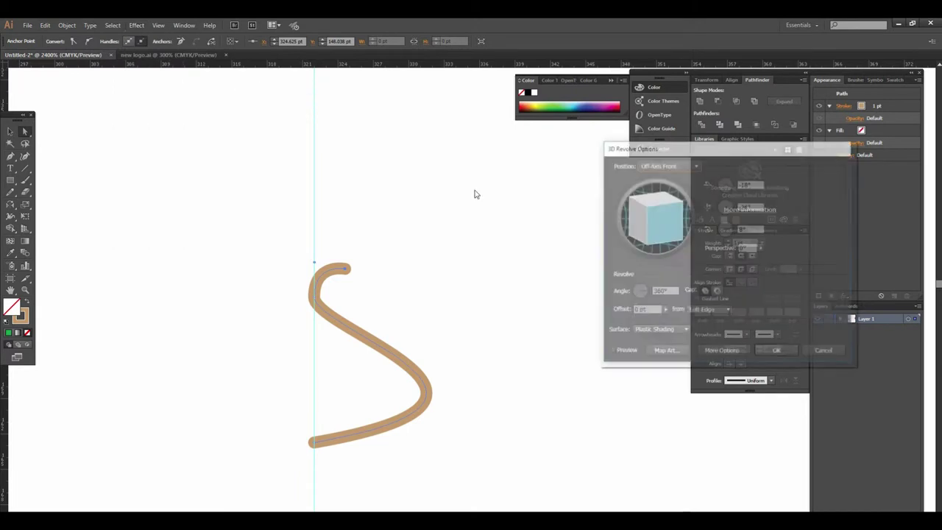
click(609, 351)
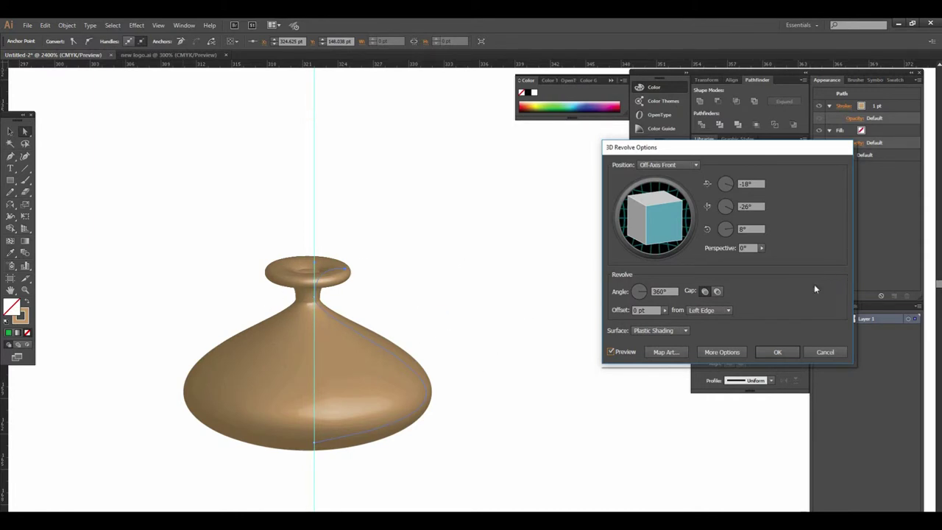
click(720, 351)
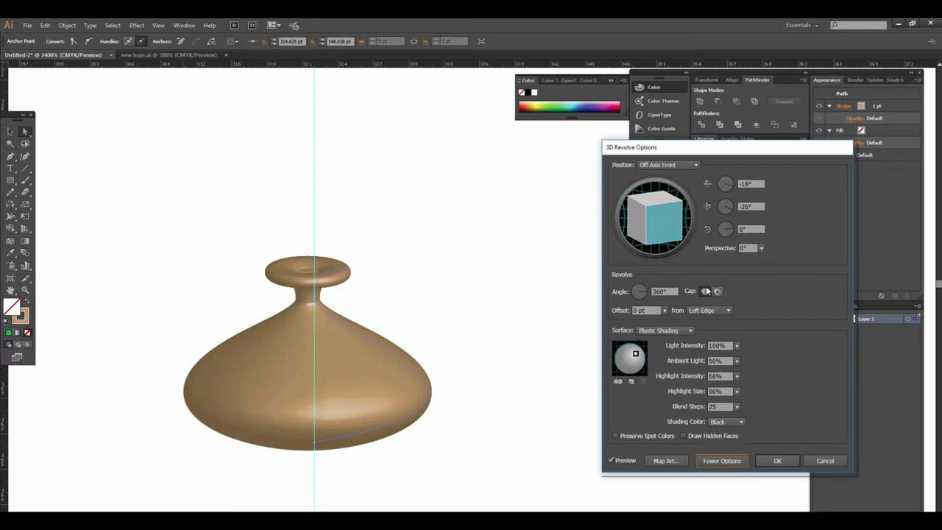
click(630, 378)
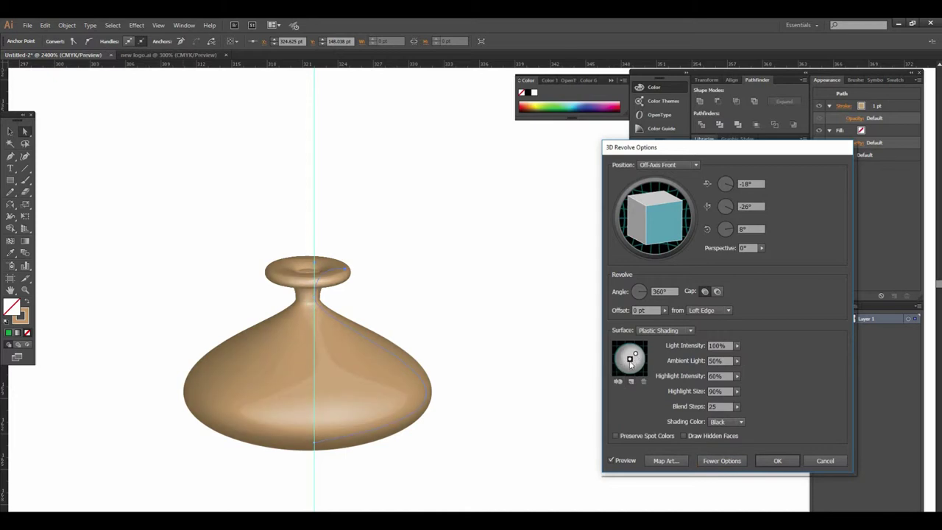
drag(629, 359, 620, 360)
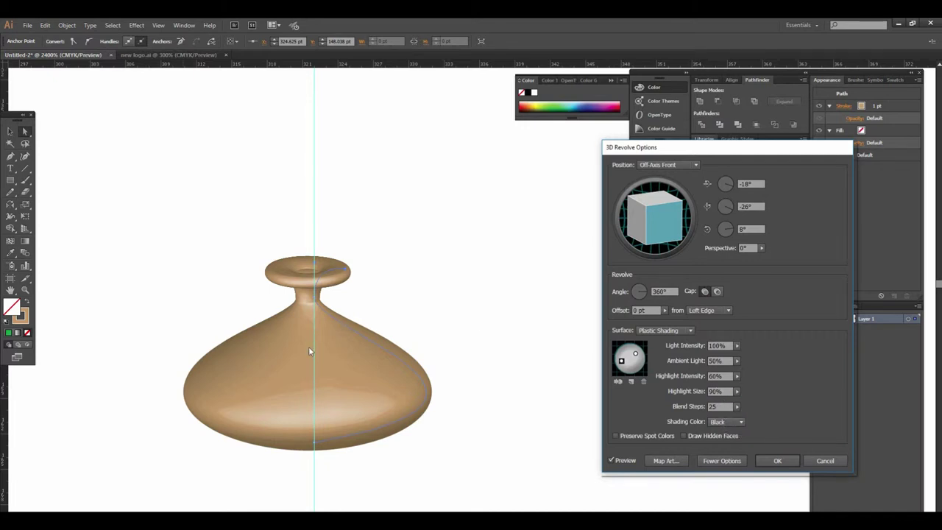
click(778, 457)
click(11, 131)
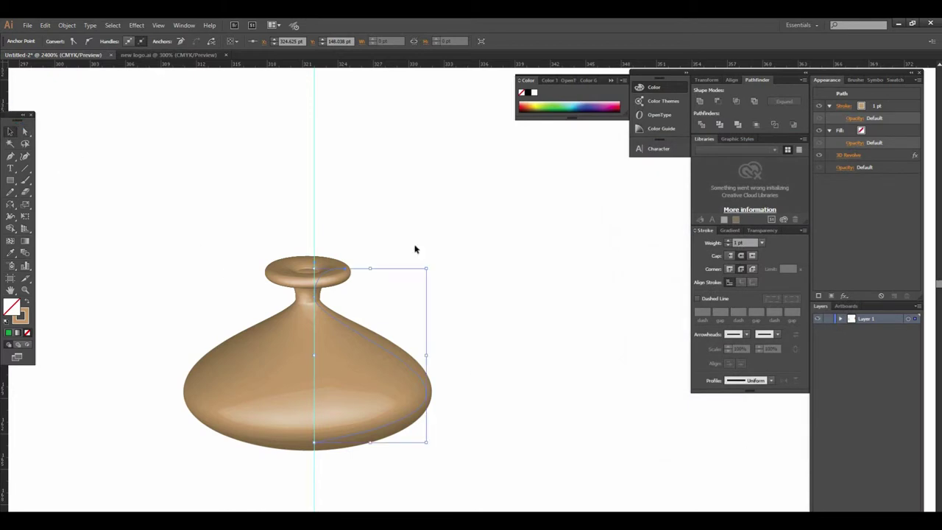
- Enlarge the vase by dragging its corner handle
click(463, 309)
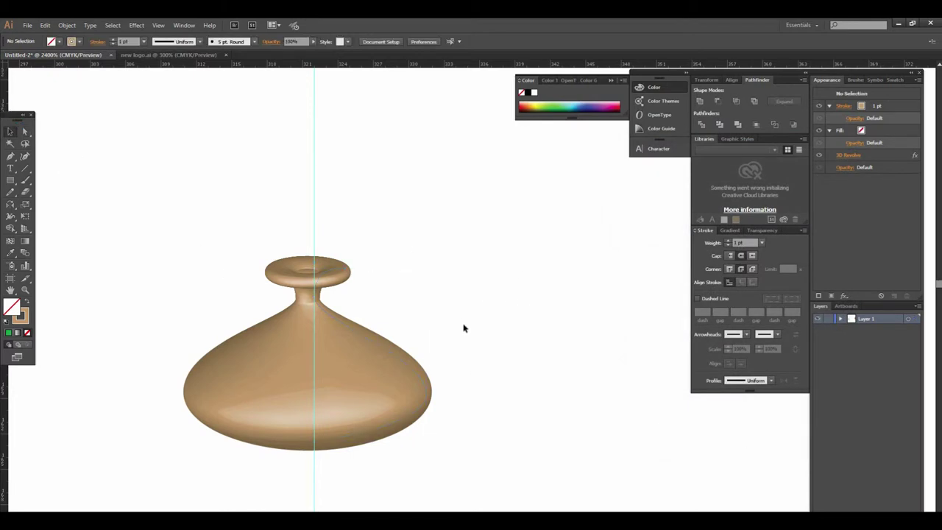
alt+click(509, 318)
key(ctrl+plus)
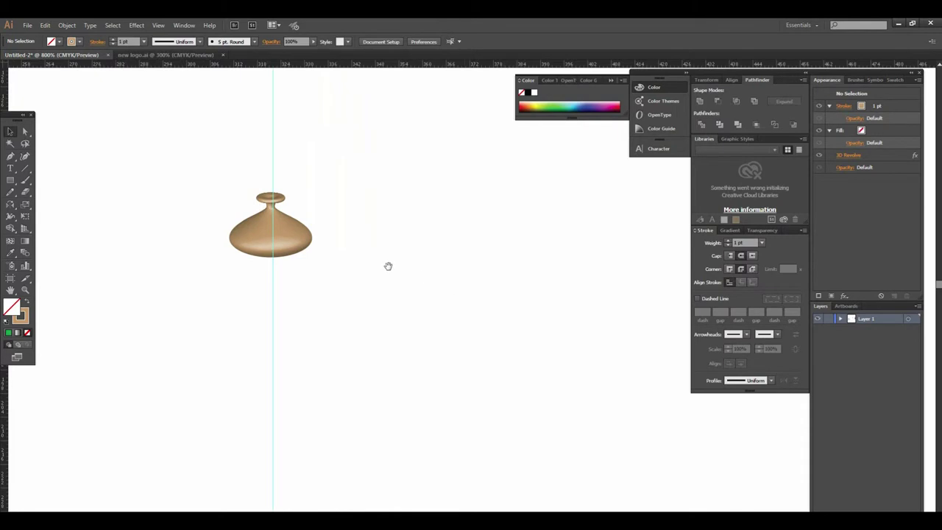
click(276, 236)
mouse_move(312, 256)
mouse_down()
mouse_move(457, 351)
mouse_move(452, 322)
mouse_up()
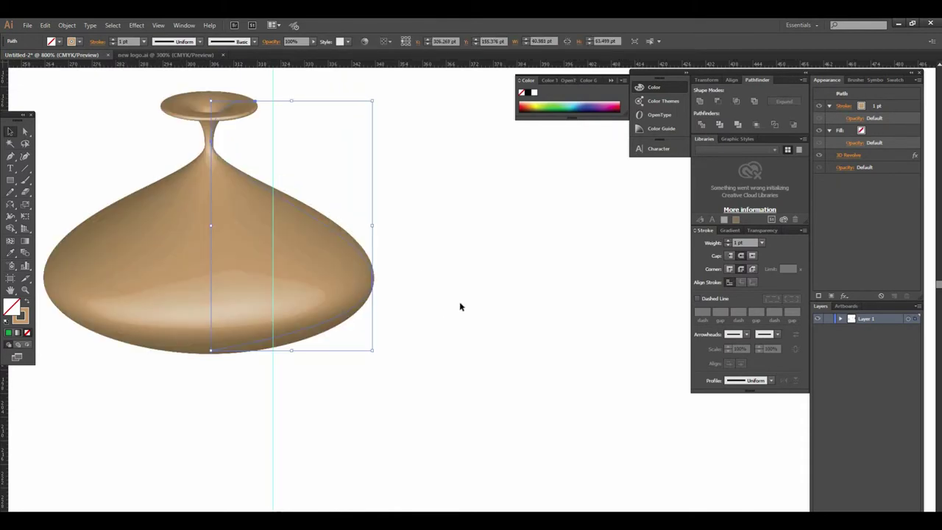
- Move the vase to sit just beyond the artboard's right edge
click(461, 303)
alt+click(472, 298)
alt+click(471, 298)
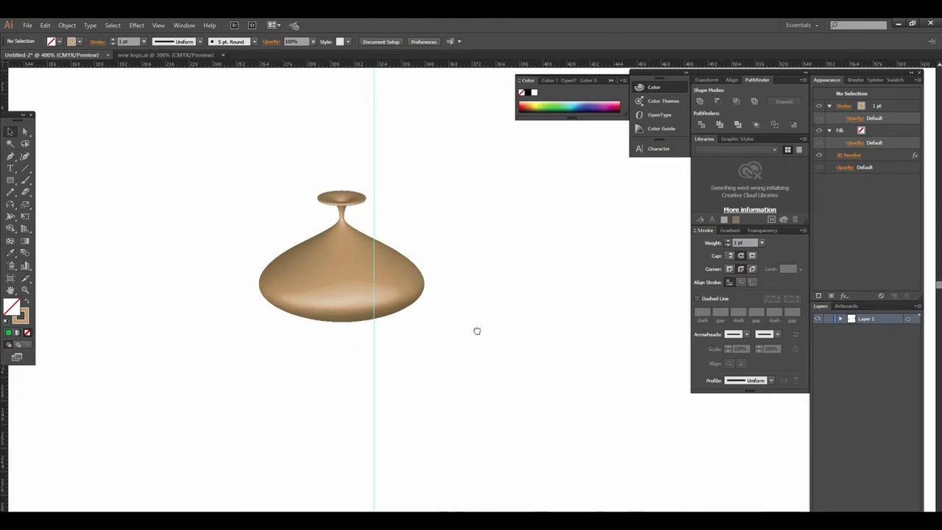
scroll(476, 337, up, 2)
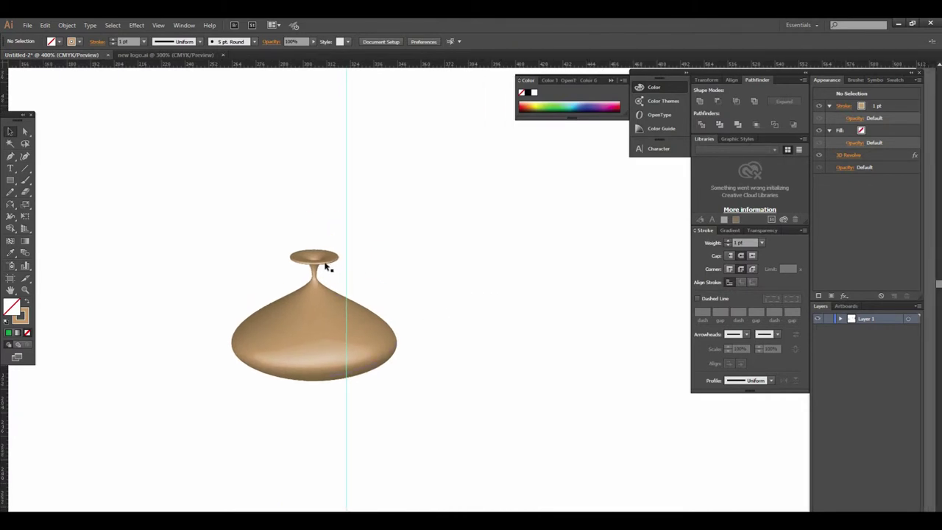
drag(448, 314, 361, 321)
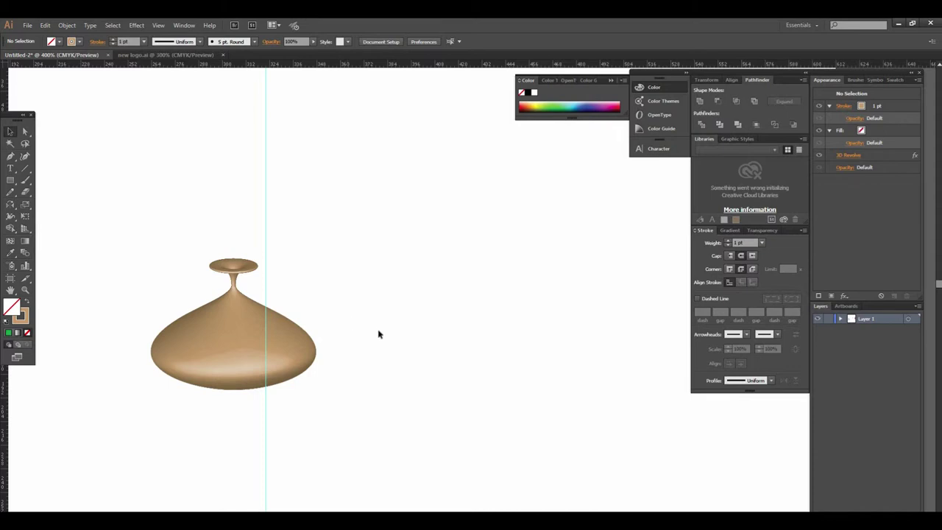
drag(236, 346, 470, 350)
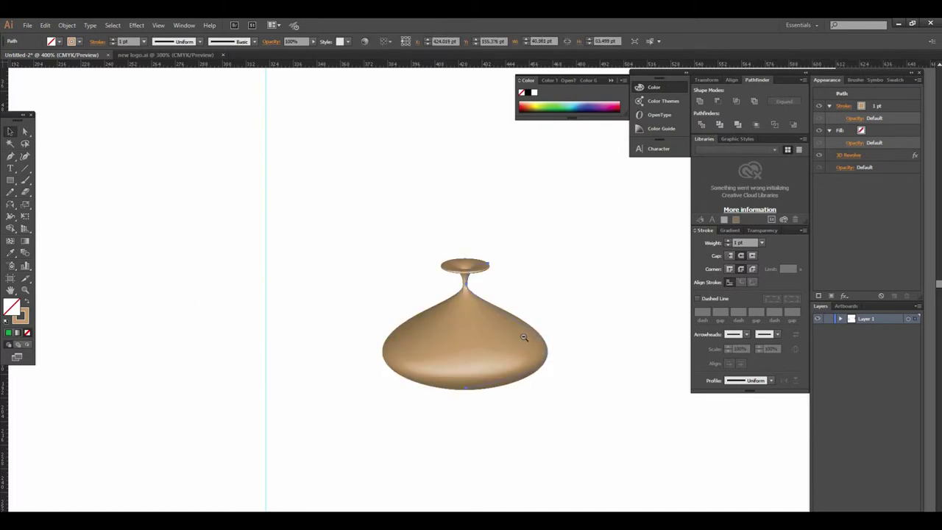
key(ctrl+minus)
key(ctrl+minus)
key(ctrl+minus)
key(ctrl+minus)
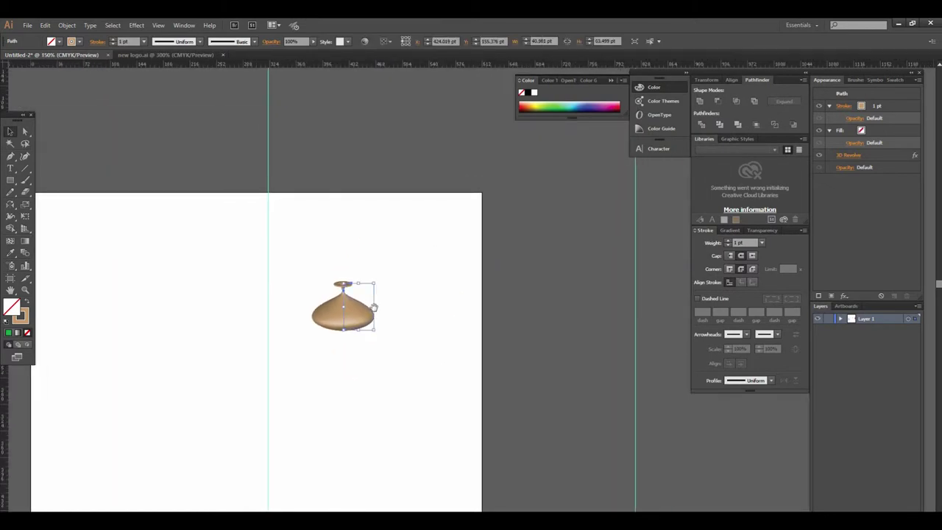
drag(508, 352, 509, 351)
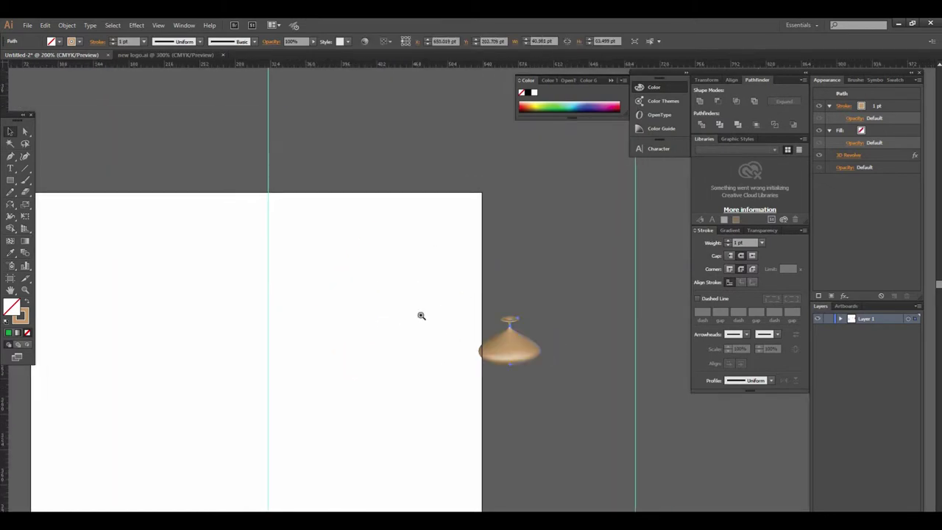
key(ctrl+plus)
key(ctrl+plus)
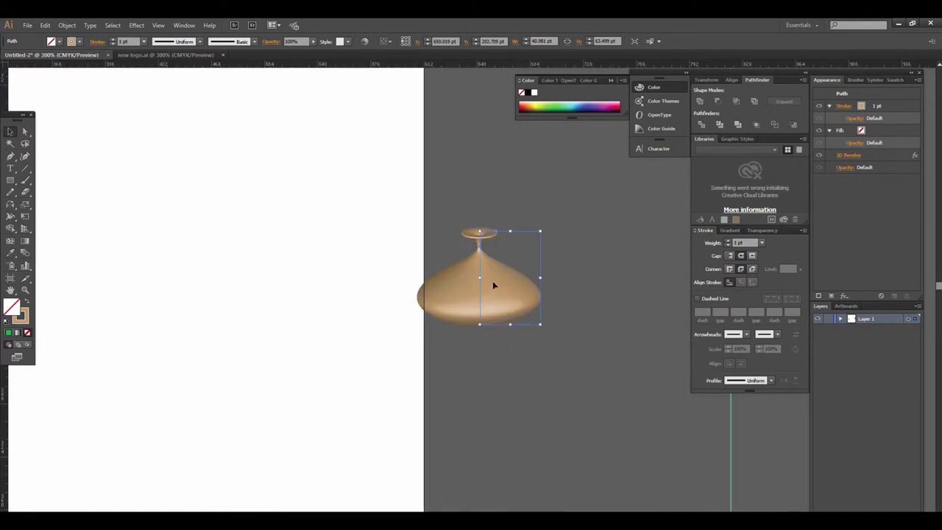
drag(211, 347, 490, 351)
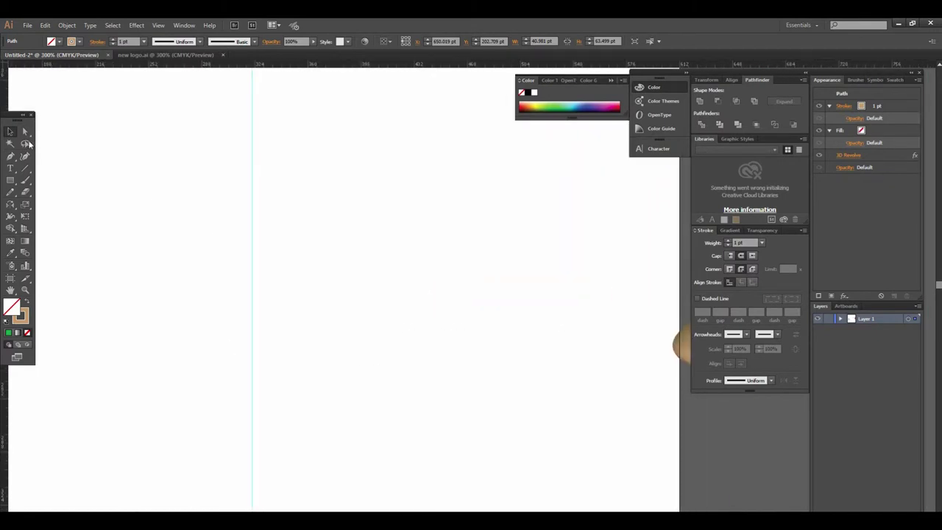
drag(11, 179, 36, 202)
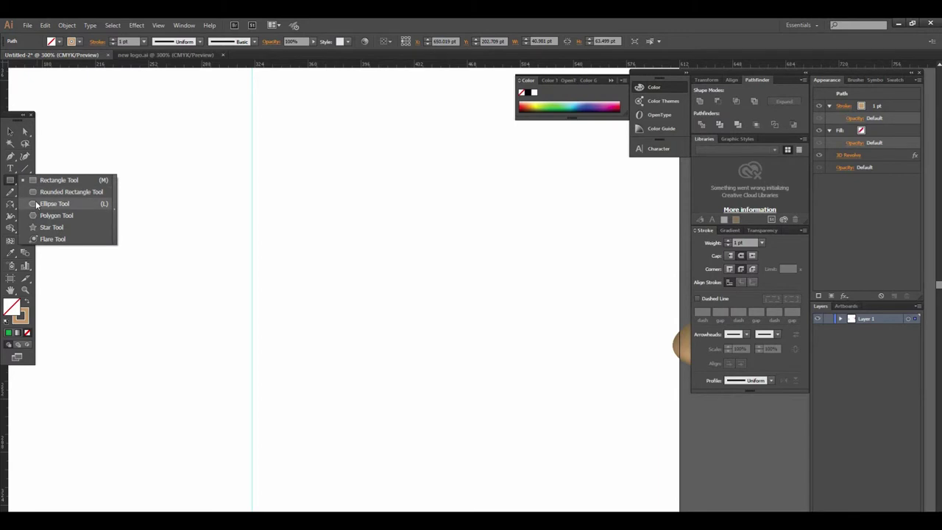
- Draw a circle, delete its right anchor, and add a guide along the half-arc's ends
drag(252, 178, 473, 399)
click(11, 130)
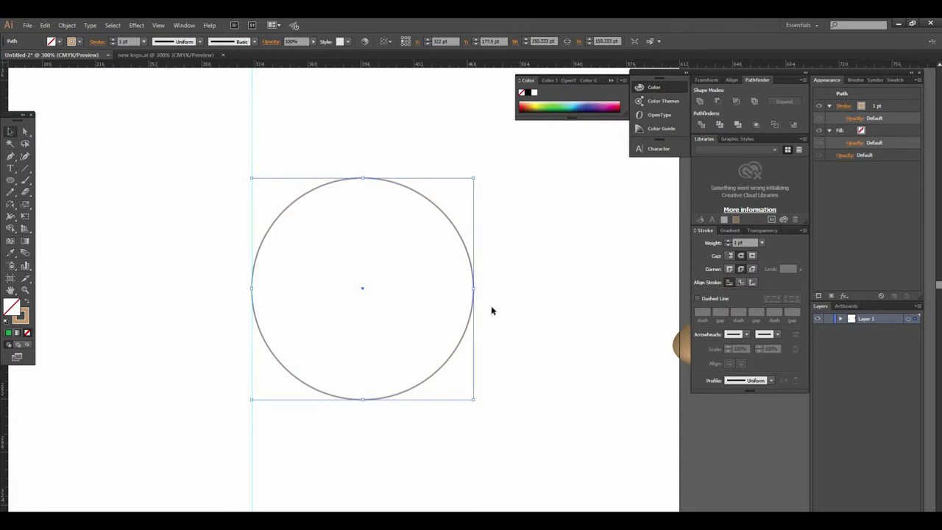
click(25, 134)
key(ctrl+plus)
click(474, 291)
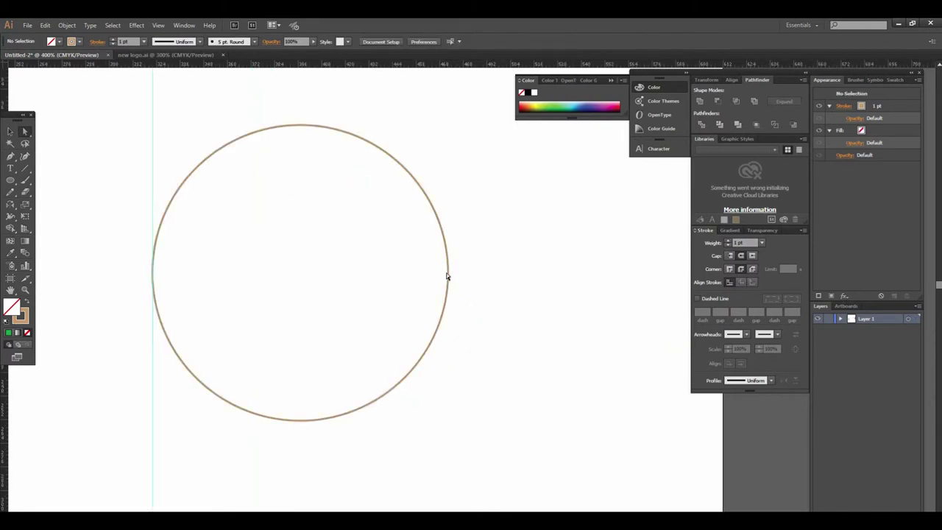
click(447, 273)
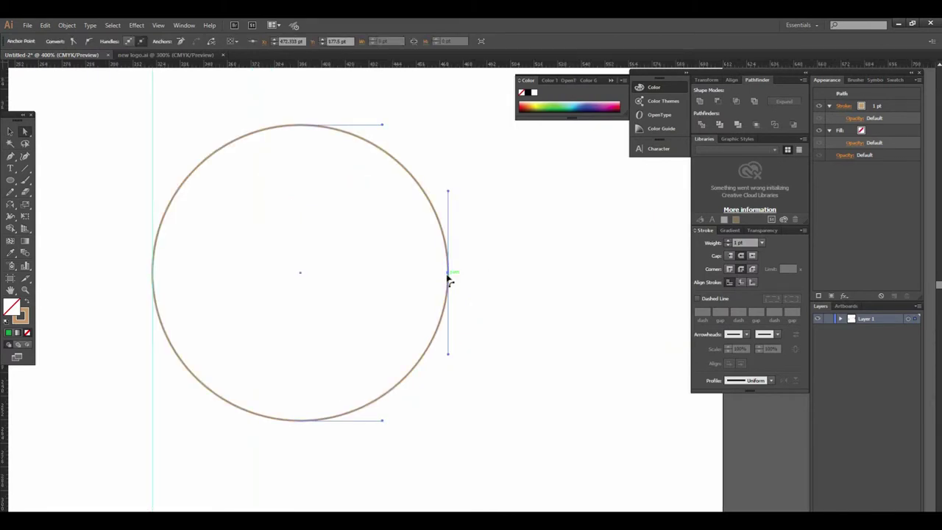
key(Delete)
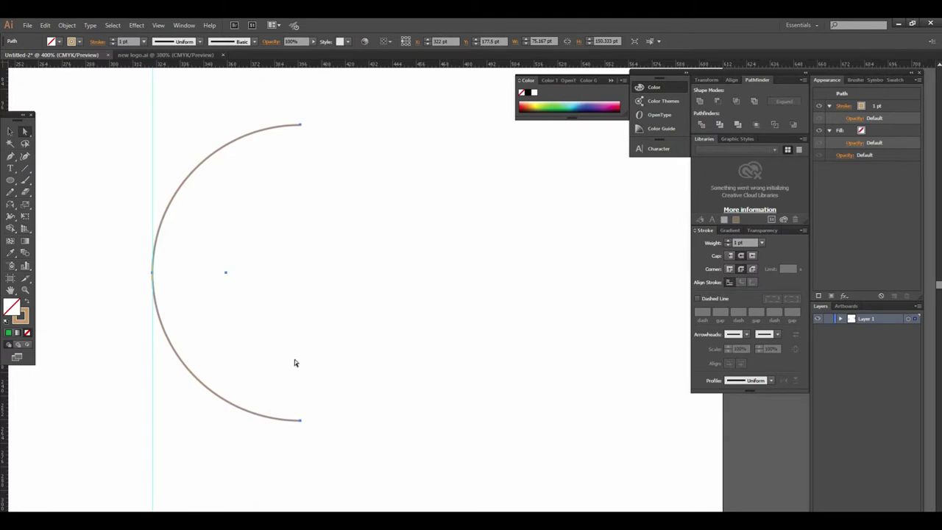
drag(4, 387, 300, 357)
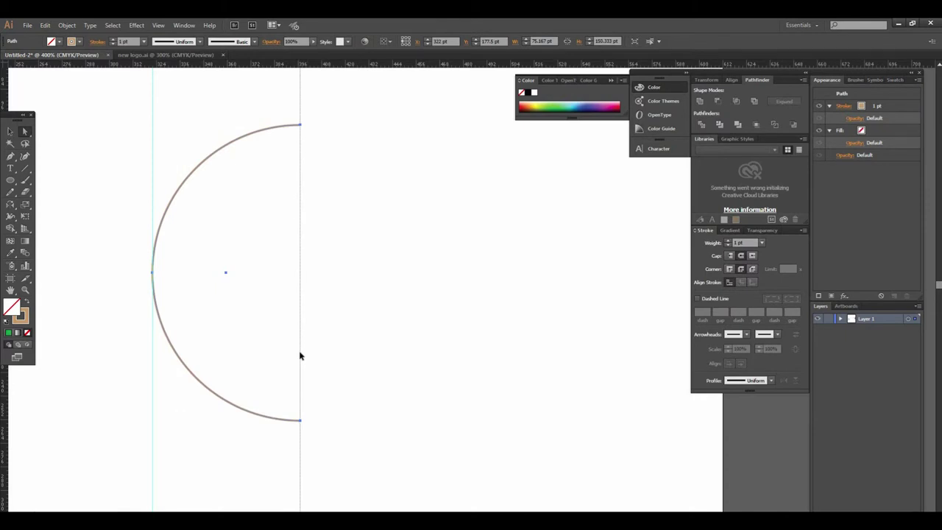
click(11, 131)
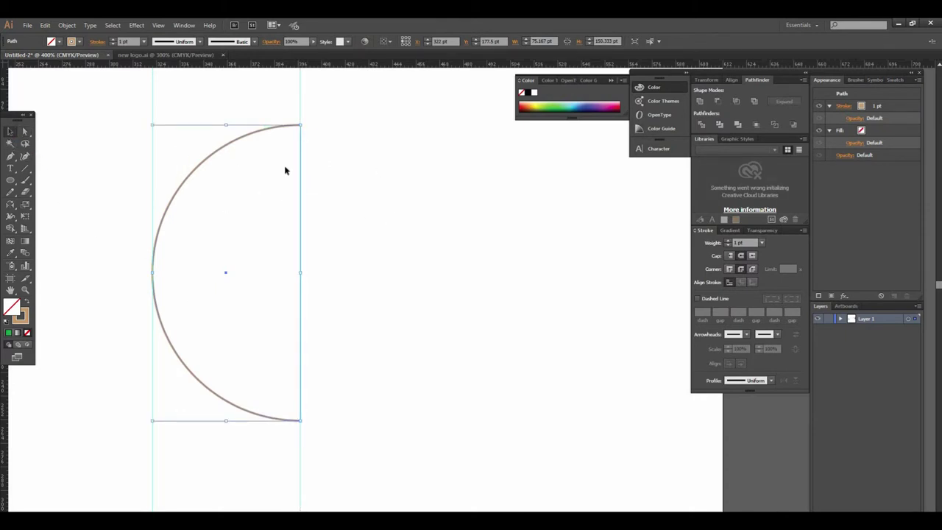
- Set the arc's stroke to black, after briefly trying white
click(80, 42)
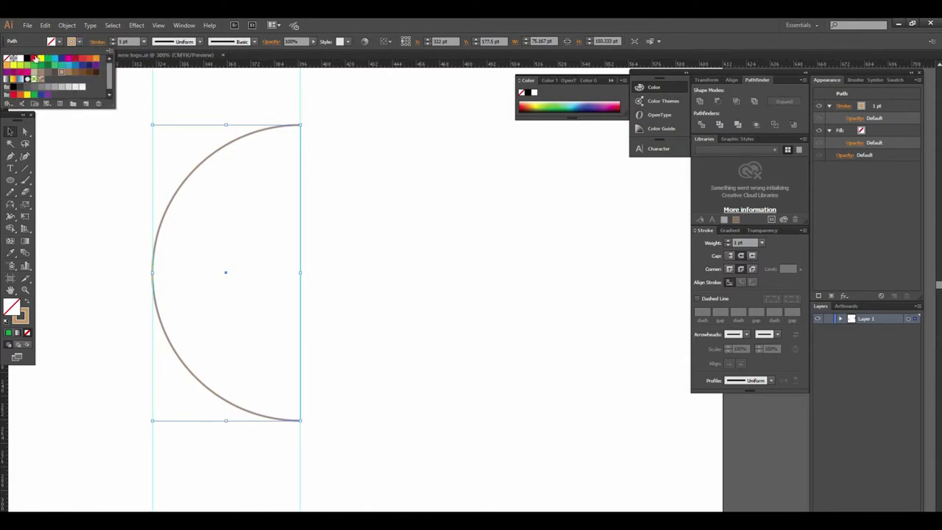
click(27, 58)
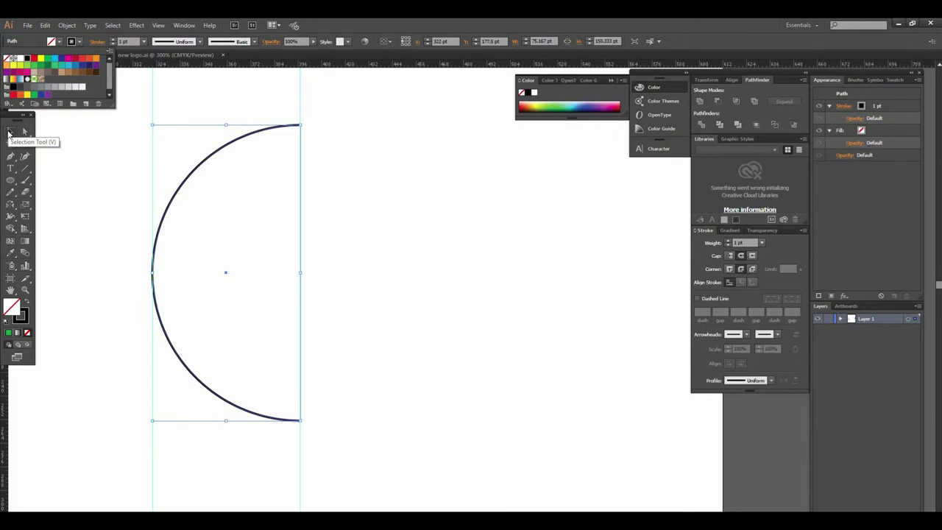
click(10, 131)
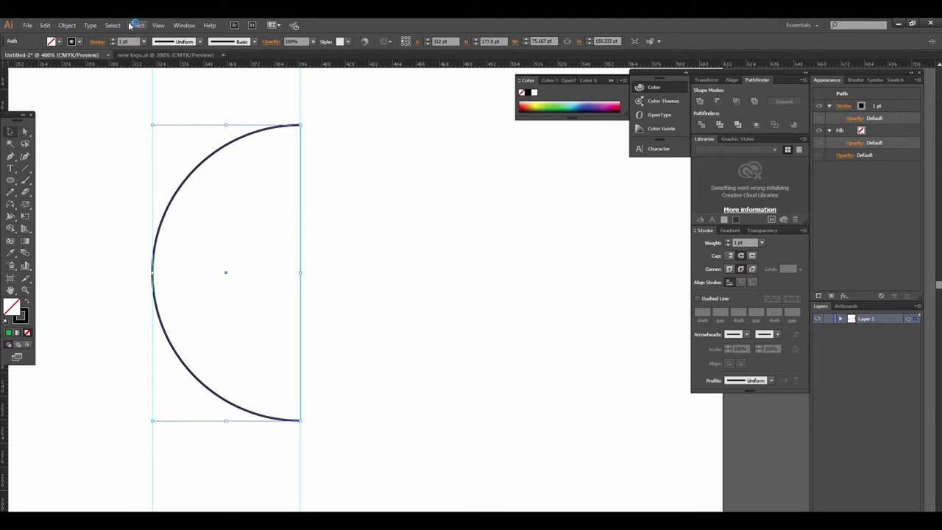
click(134, 25)
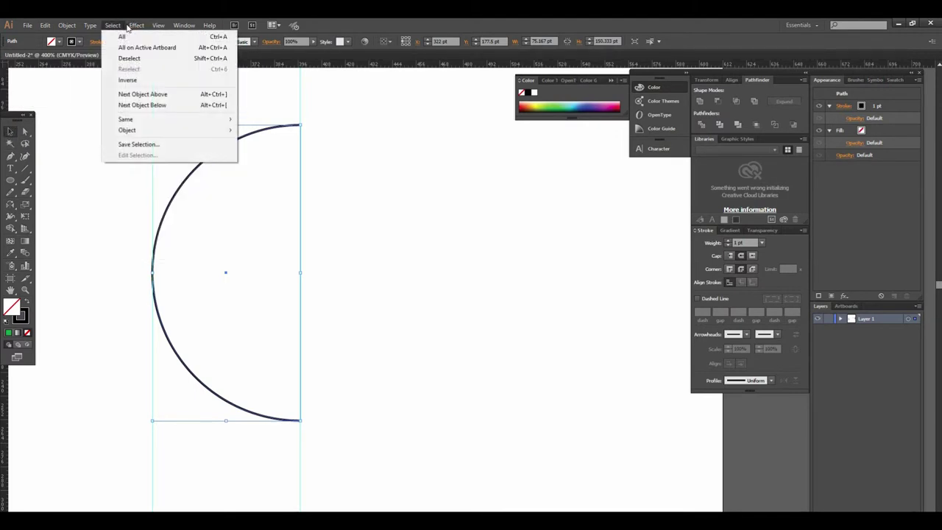
click(10, 134)
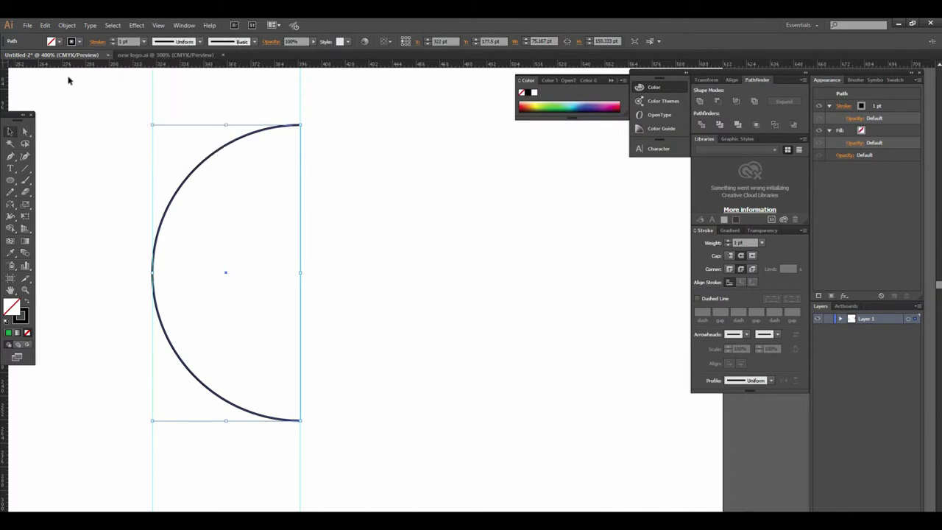
click(79, 41)
click(18, 62)
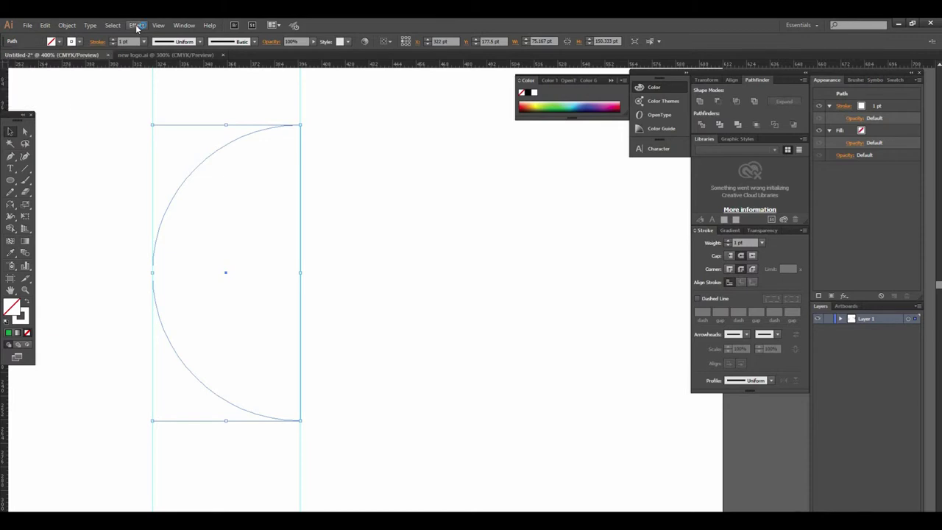
click(71, 42)
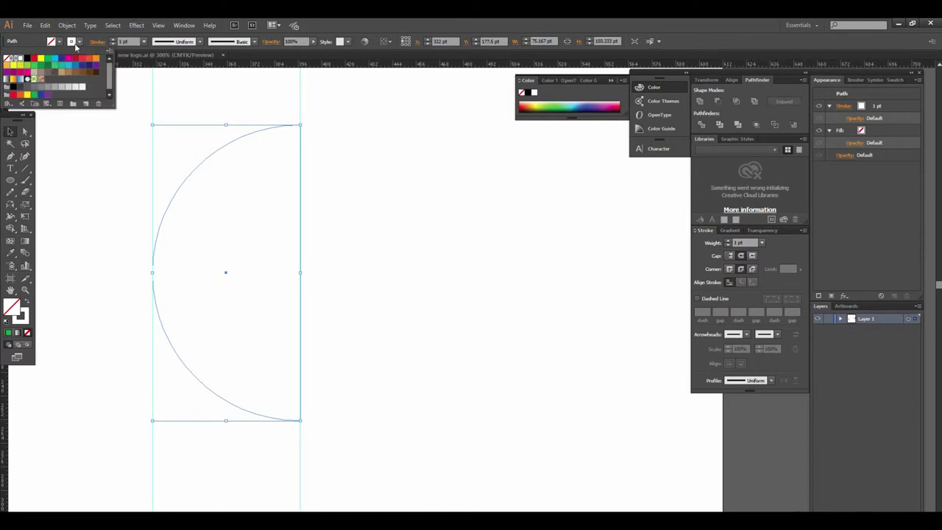
click(21, 59)
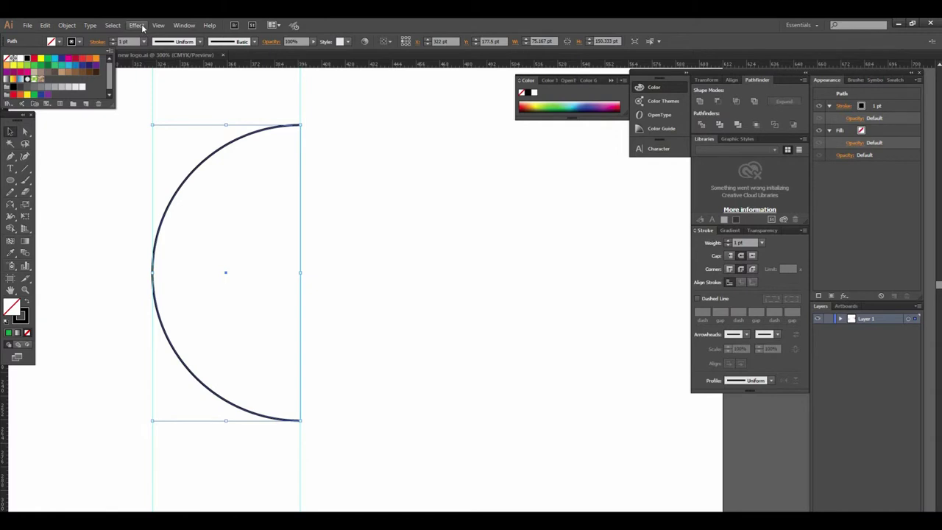
click(136, 25)
- Preview the arc revolved from the right edge with more perspective and a lower light, then cancel
mouse_move(182, 81)
click(290, 93)
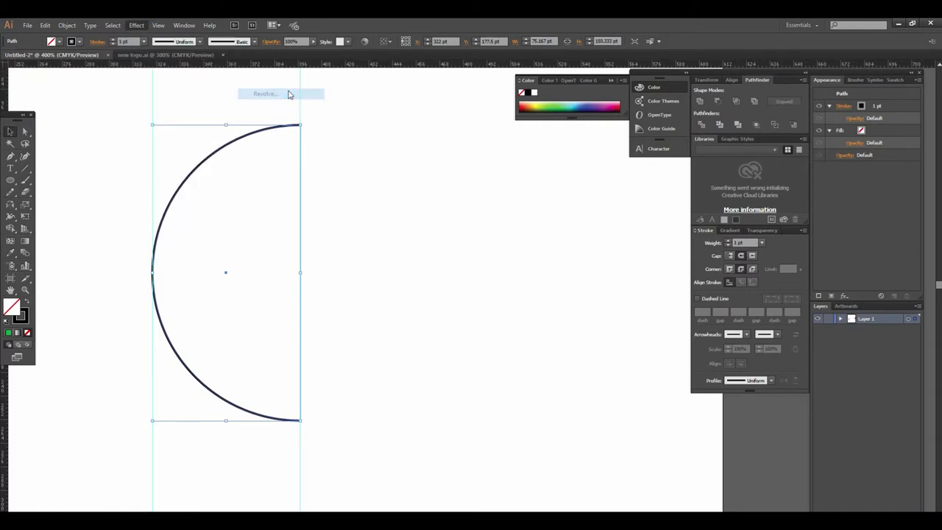
click(611, 461)
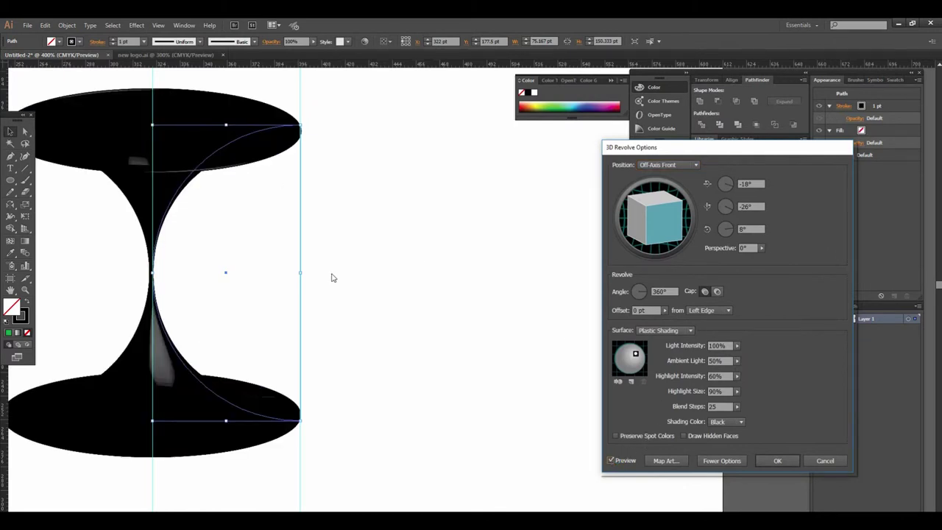
click(709, 310)
click(711, 332)
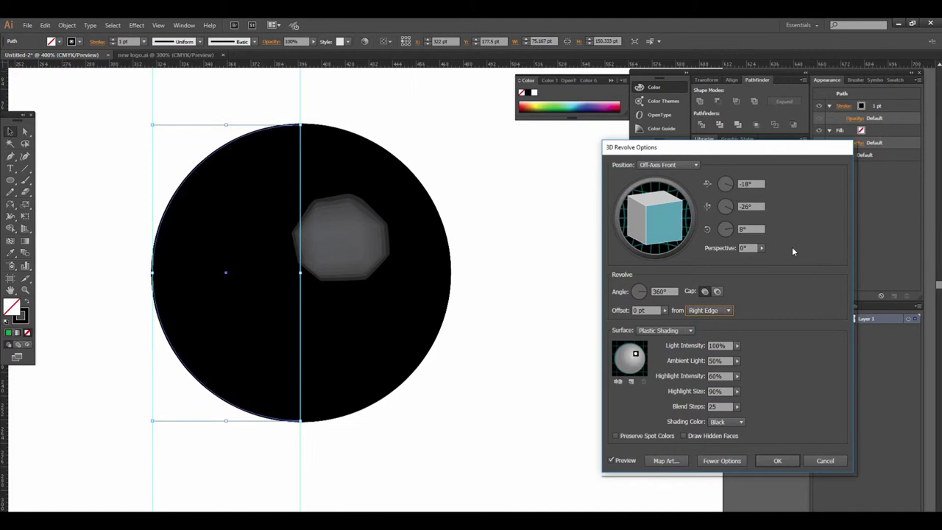
click(761, 248)
drag(728, 258, 751, 257)
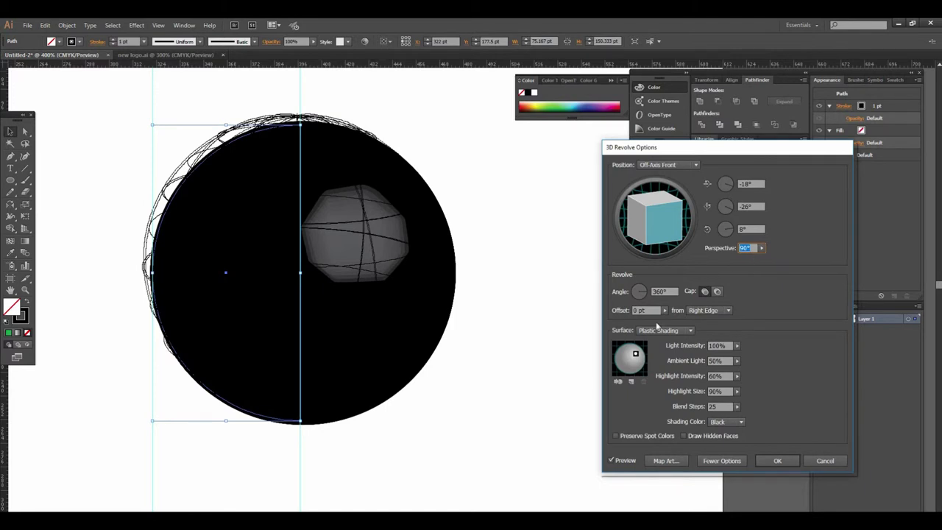
drag(635, 356, 620, 378)
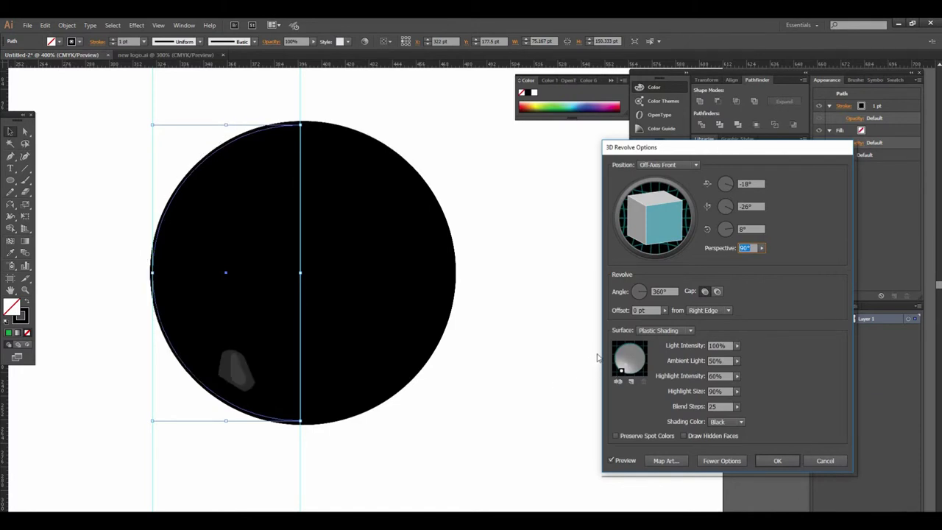
click(824, 460)
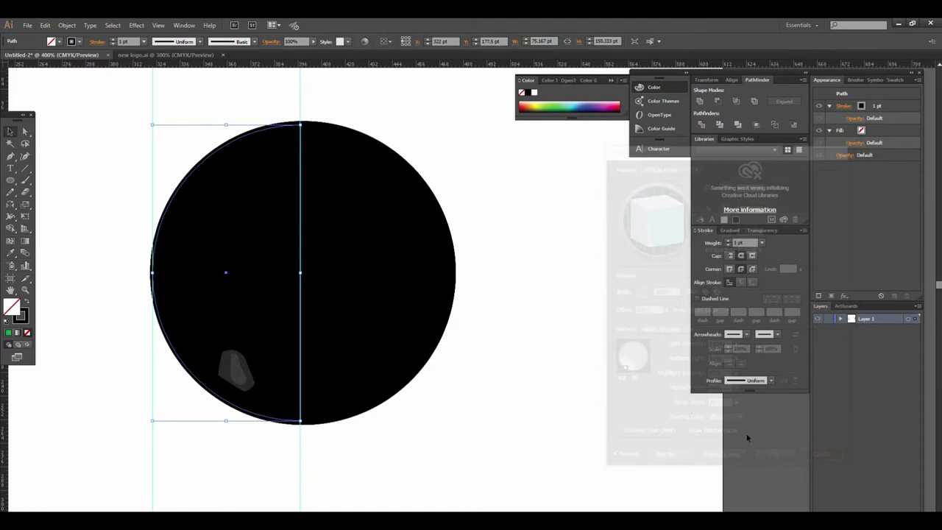
click(80, 42)
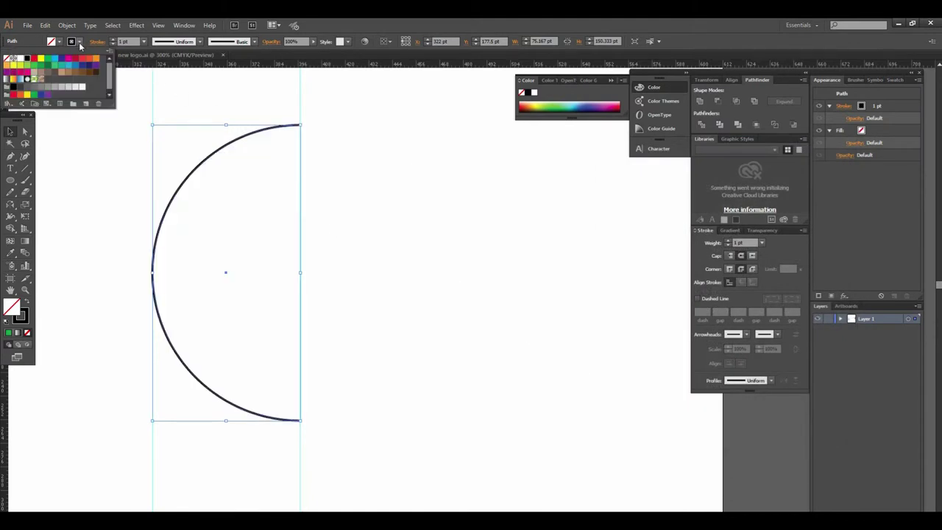
- Restroke the arc cyan and revolve it from the right edge with 121° perspective
click(57, 61)
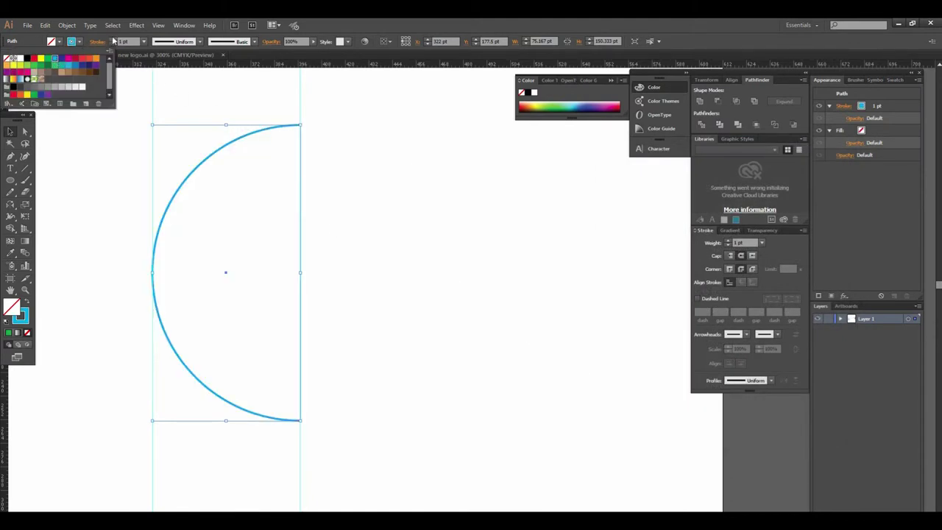
click(136, 25)
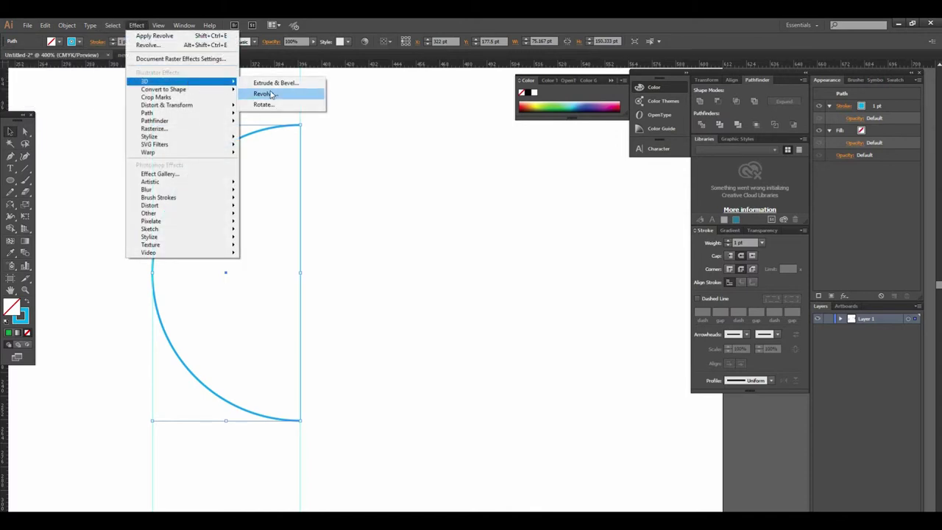
mouse_move(184, 81)
click(273, 93)
click(610, 461)
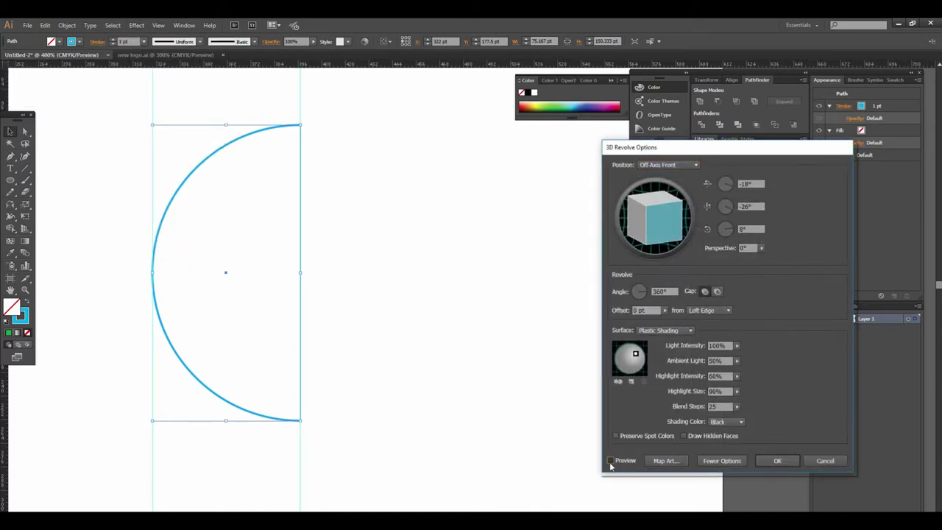
click(724, 312)
click(714, 330)
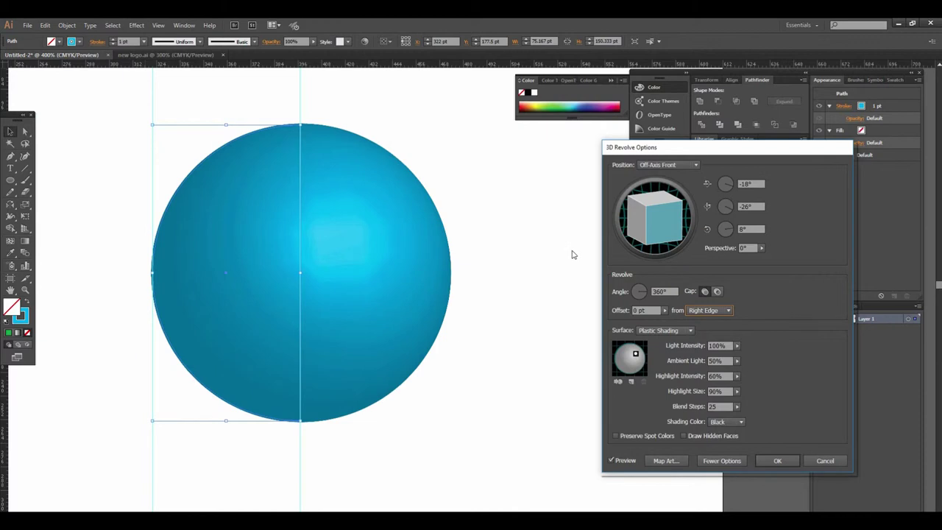
click(761, 248)
drag(734, 263, 750, 257)
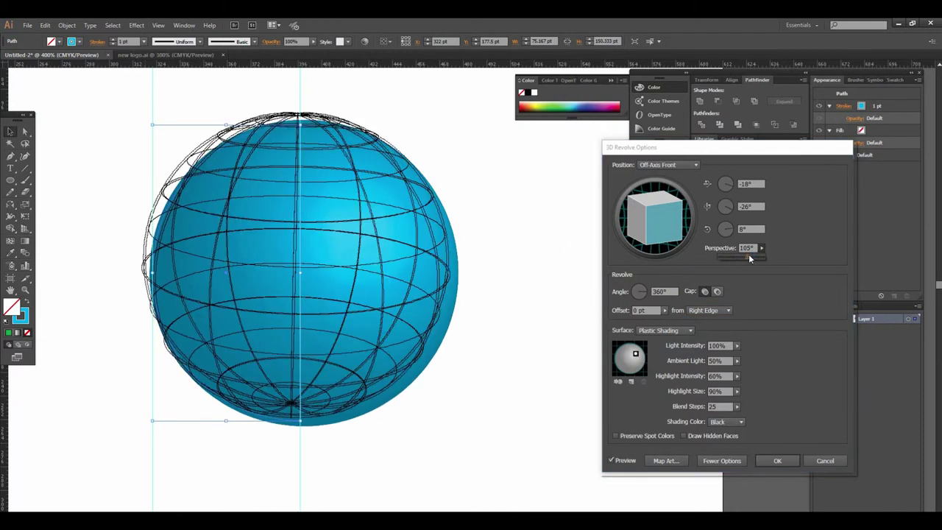
drag(752, 257, 755, 257)
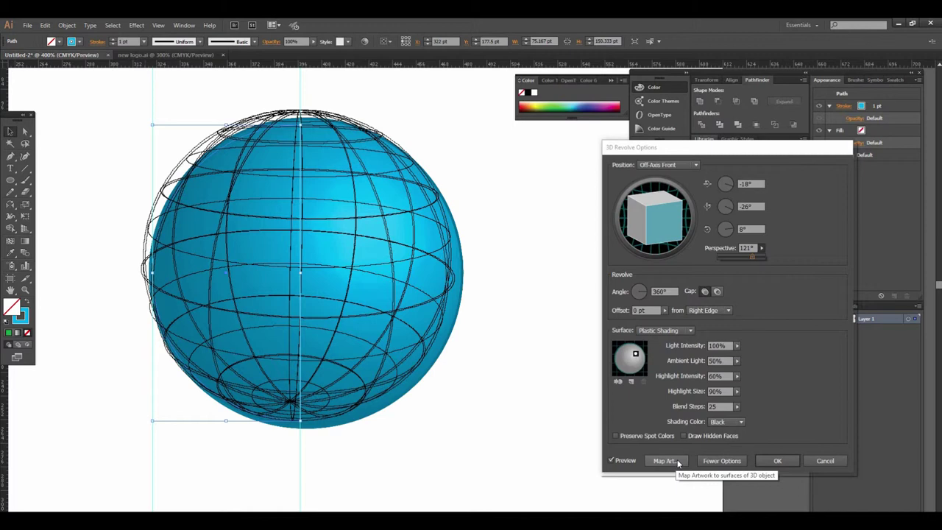
click(778, 460)
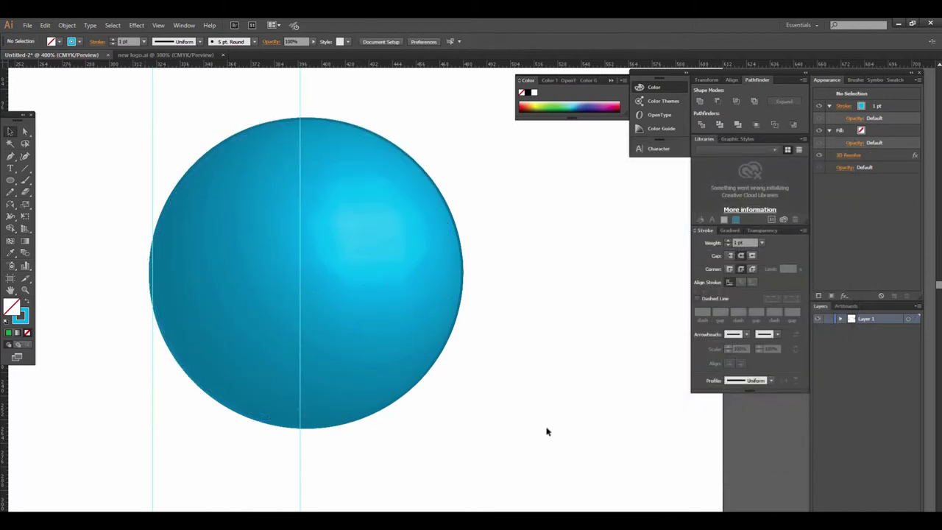
- Move the polygon pattern image from beside the vase onto the artboard
scroll(457, 297, down, 1)
scroll(448, 297, down, 1)
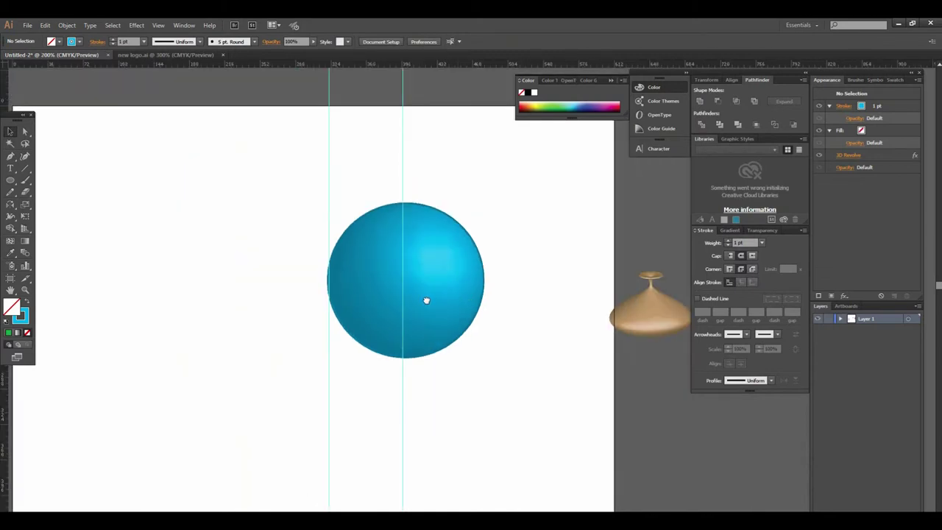
drag(447, 296, 343, 311)
scroll(399, 275, down, 1)
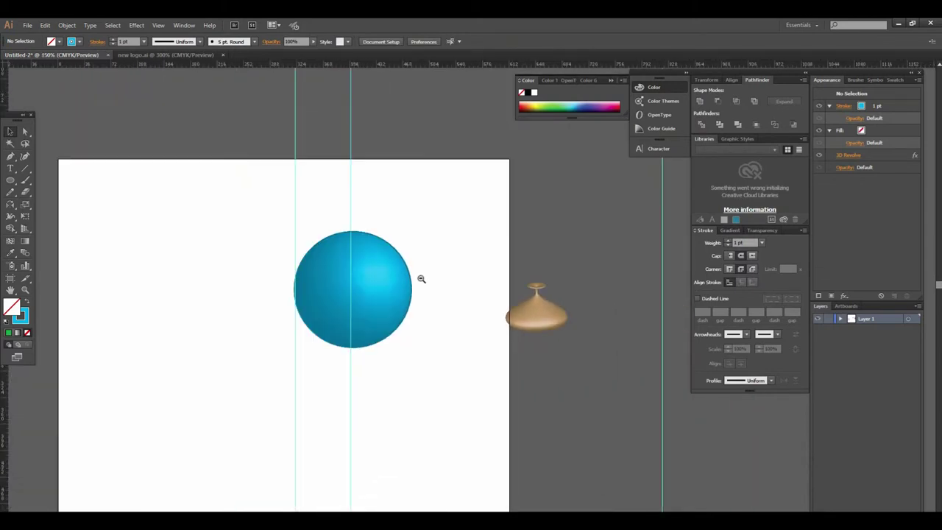
scroll(416, 275, down, 1)
scroll(535, 309, down, 1)
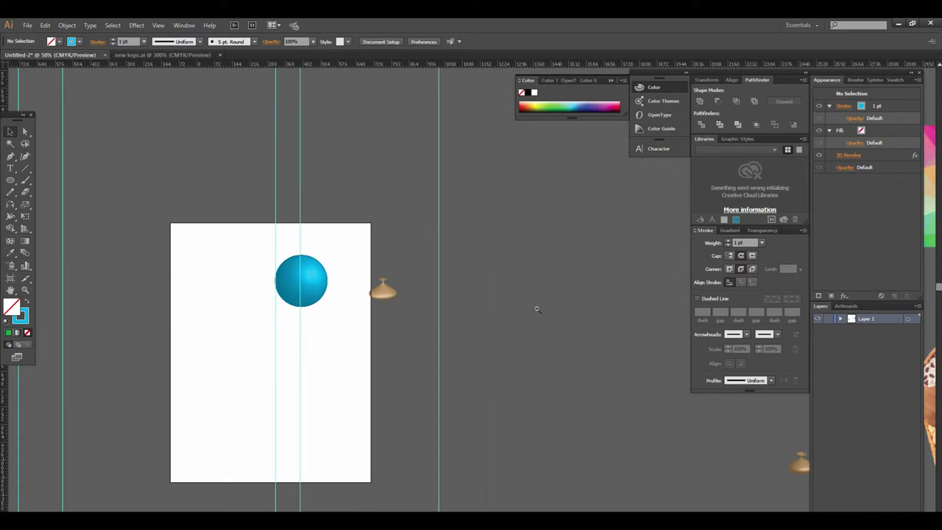
scroll(537, 309, down, 2)
drag(577, 259, 318, 361)
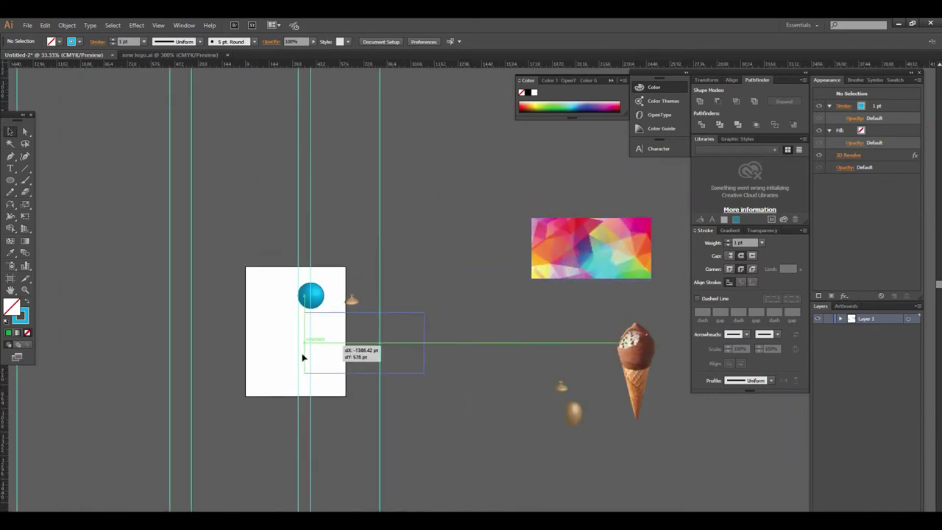
- Add the polygon image to the Symbols panel as a new symbol named 'colors'
scroll(272, 364, up, 1)
scroll(387, 295, up, 1)
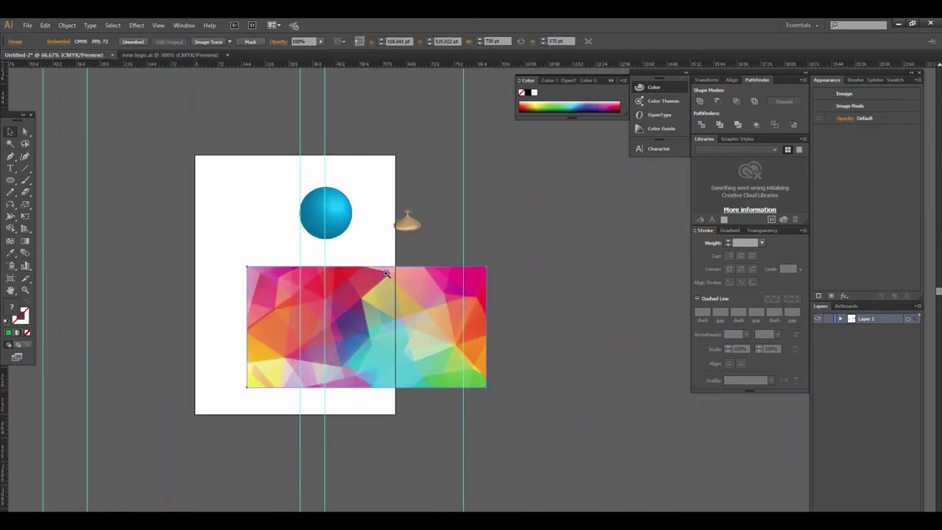
scroll(386, 274, up, 1)
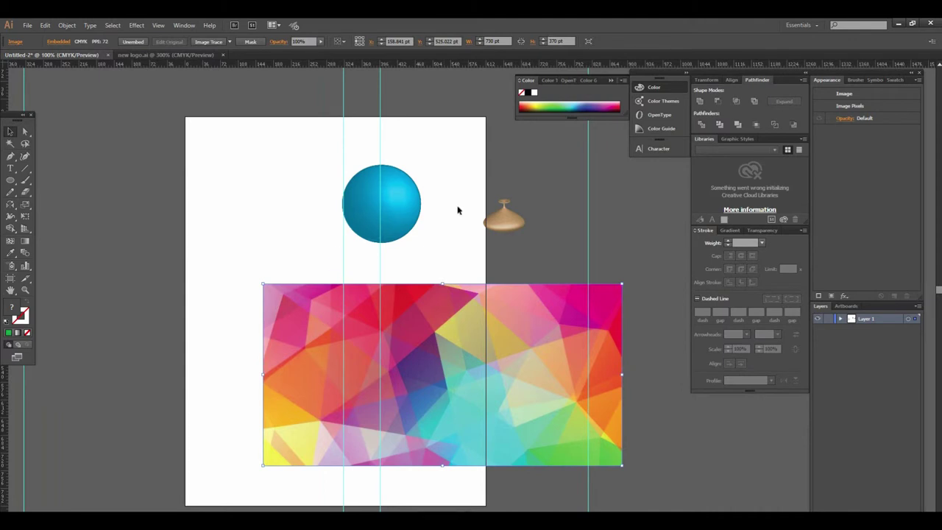
scroll(564, 190, up, 1)
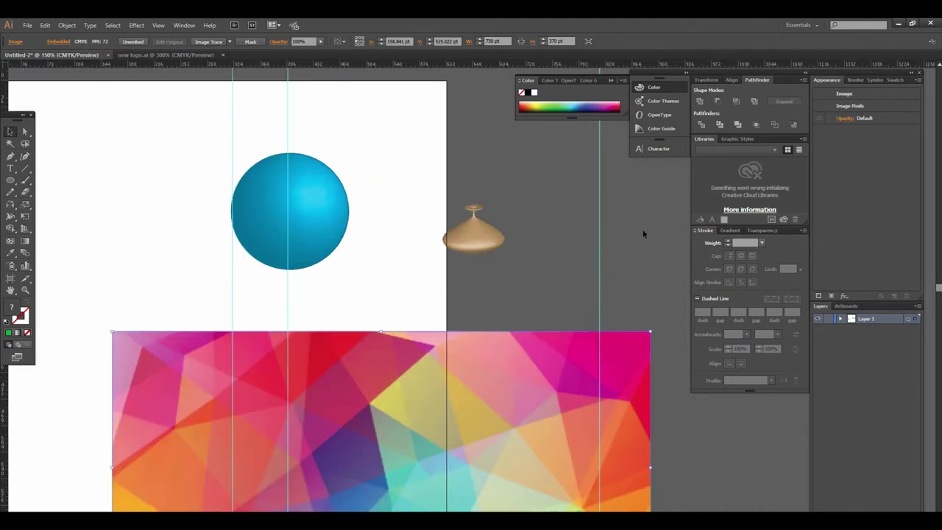
click(874, 80)
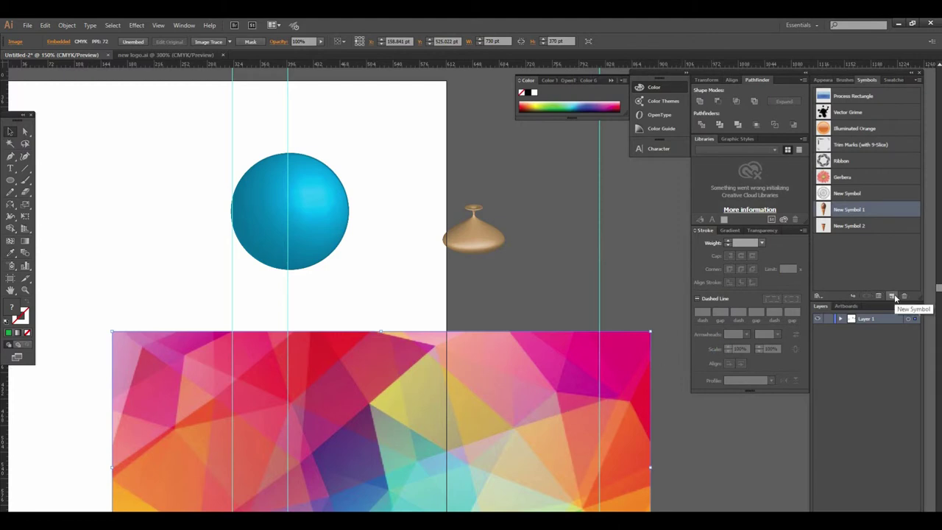
drag(608, 384, 839, 271)
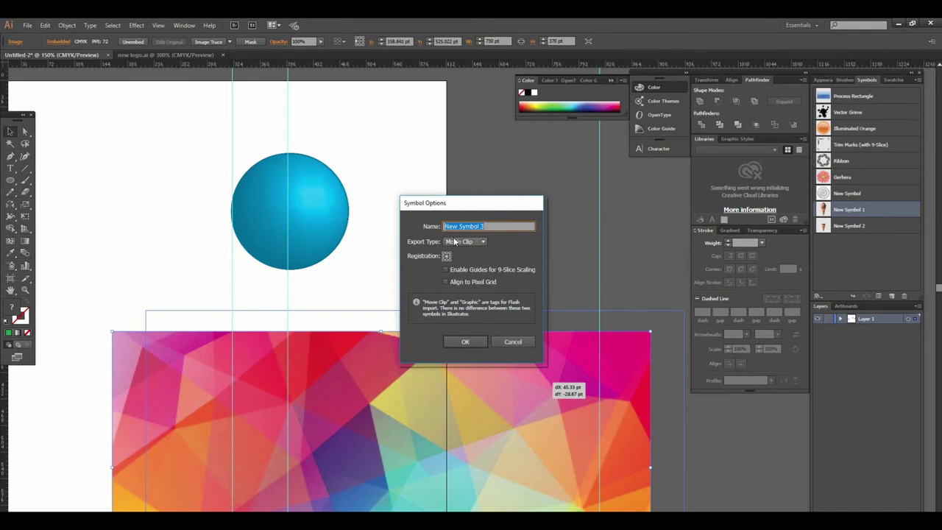
text(colors)
click(458, 340)
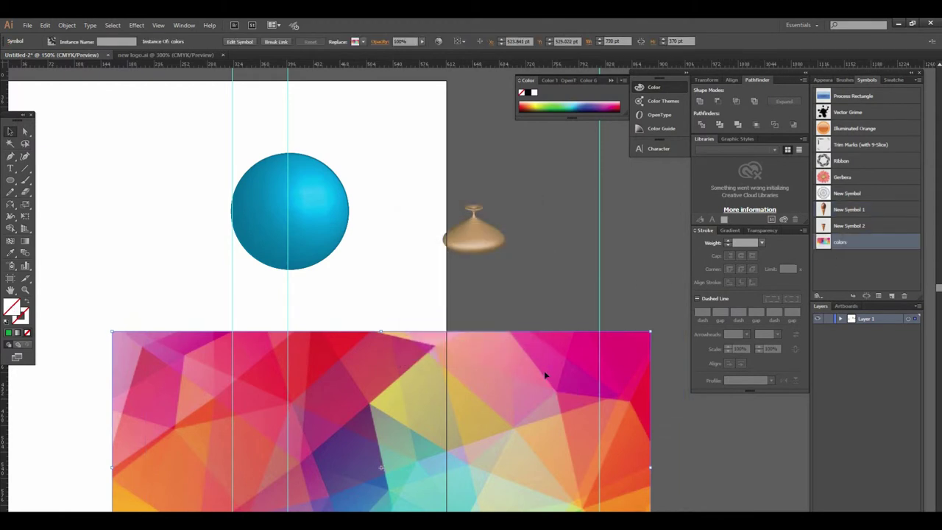
- Move the colors artwork off the artboard to the lower right
key(ctrl+minus)
key(ctrl+minus)
drag(368, 330, 560, 380)
key(ctrl+plus)
key(ctrl+plus)
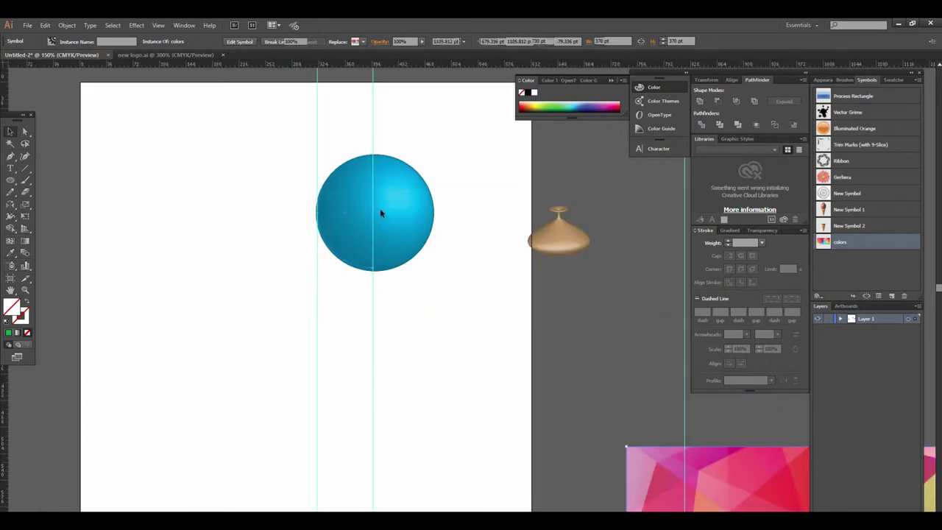
- Inspect the blue sphere's 3D Revolve effect with preview, closing it without changes
click(380, 215)
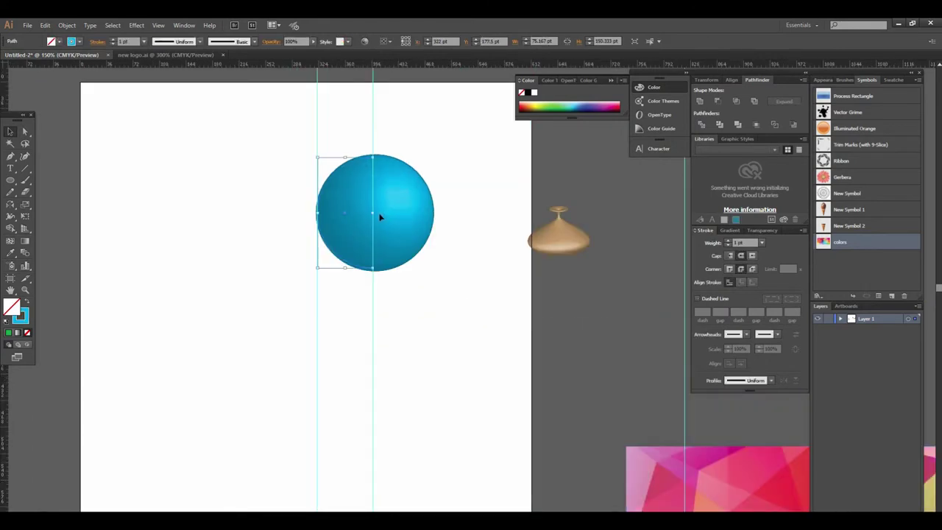
click(825, 80)
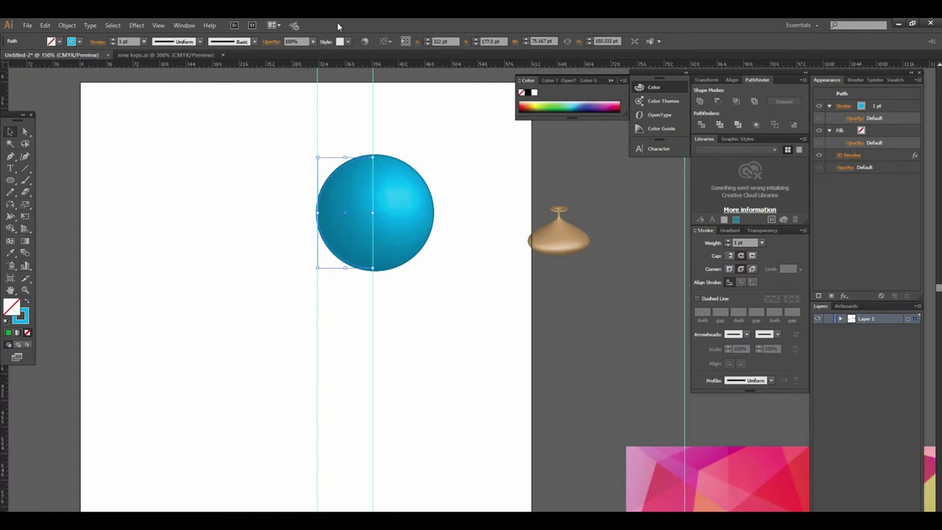
click(185, 25)
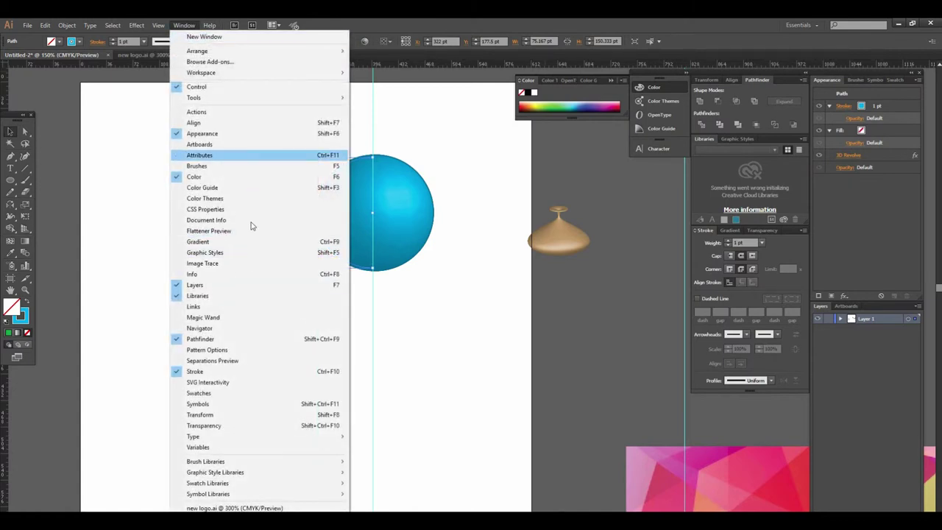
click(483, 369)
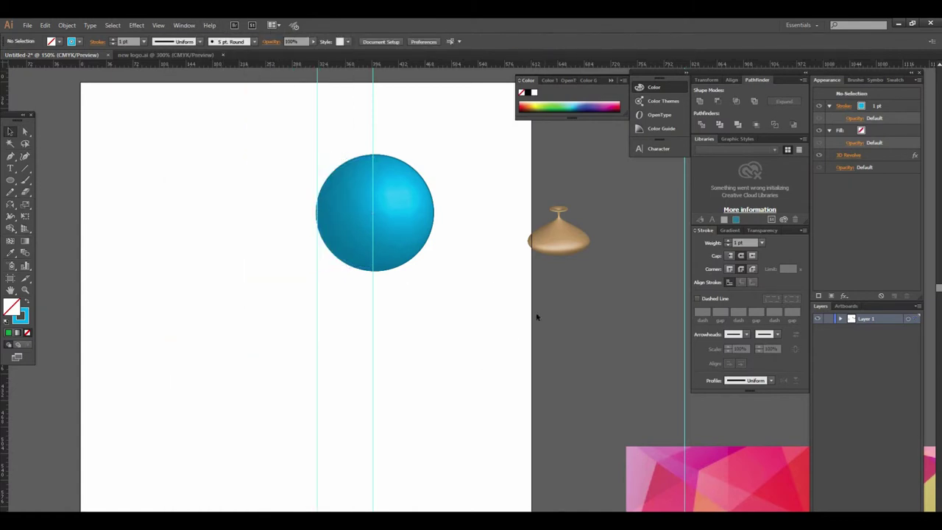
click(841, 157)
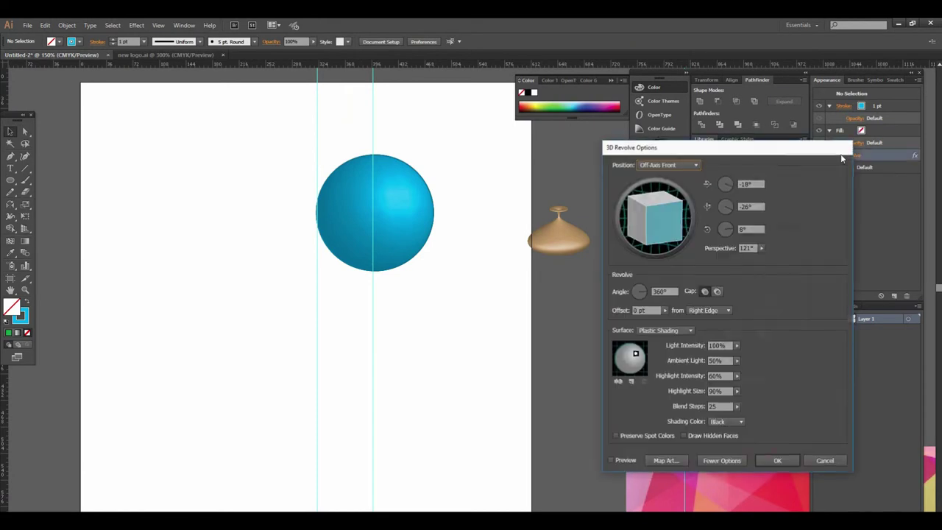
click(611, 460)
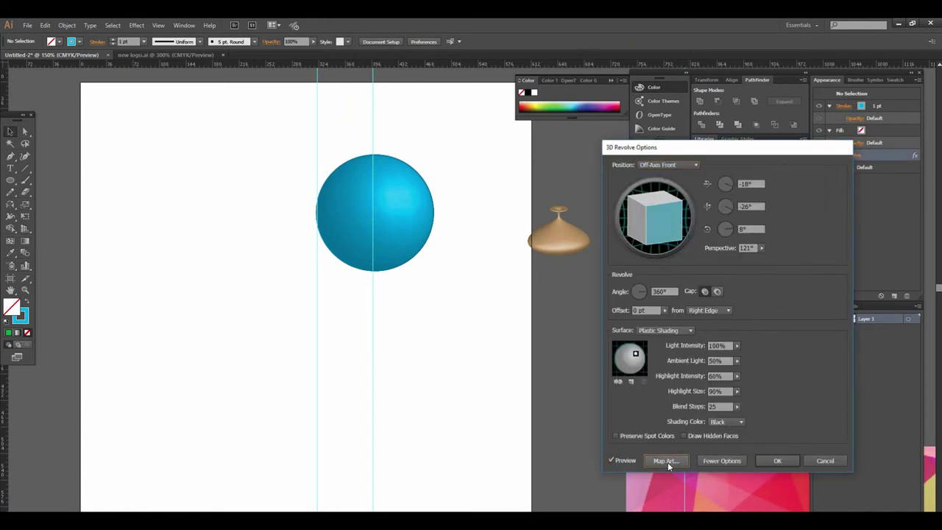
click(823, 460)
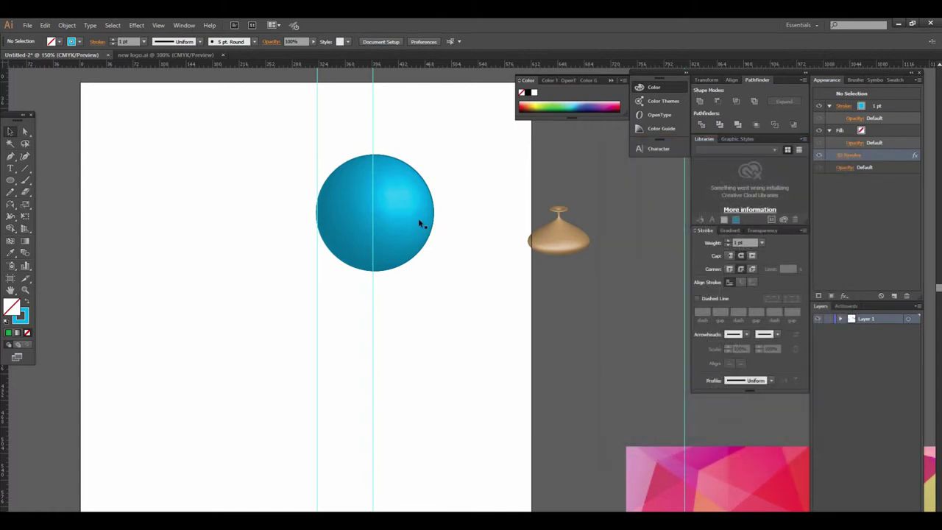
- Map the 'colors' symbol onto the sphere's surface through 3D Revolve Options and Map Art
click(391, 207)
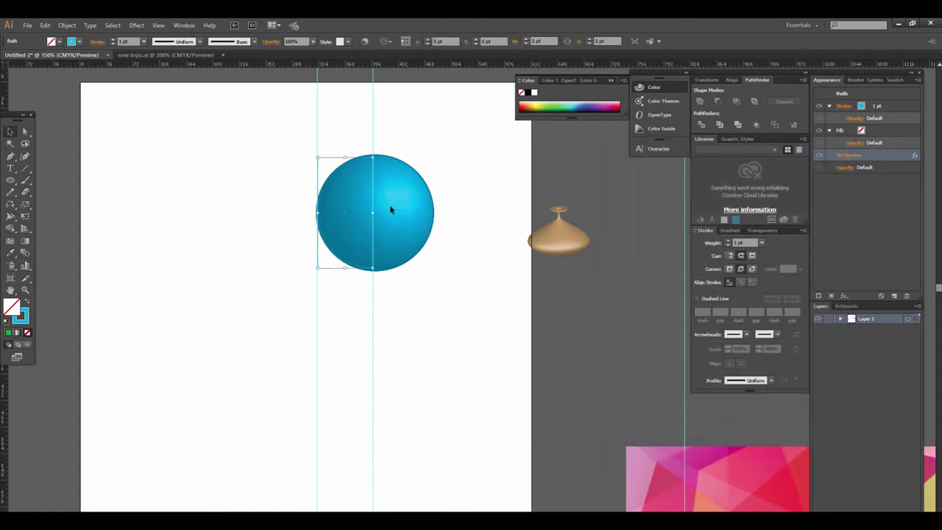
click(845, 157)
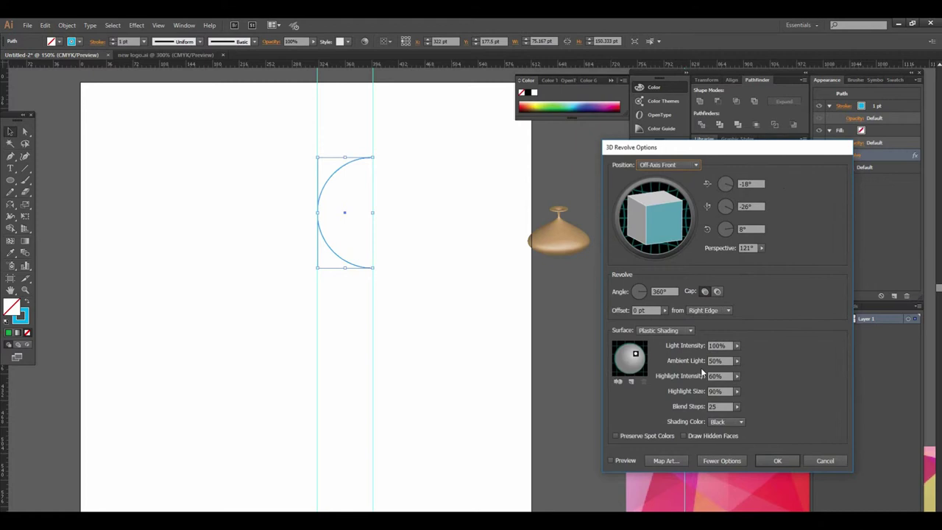
click(613, 462)
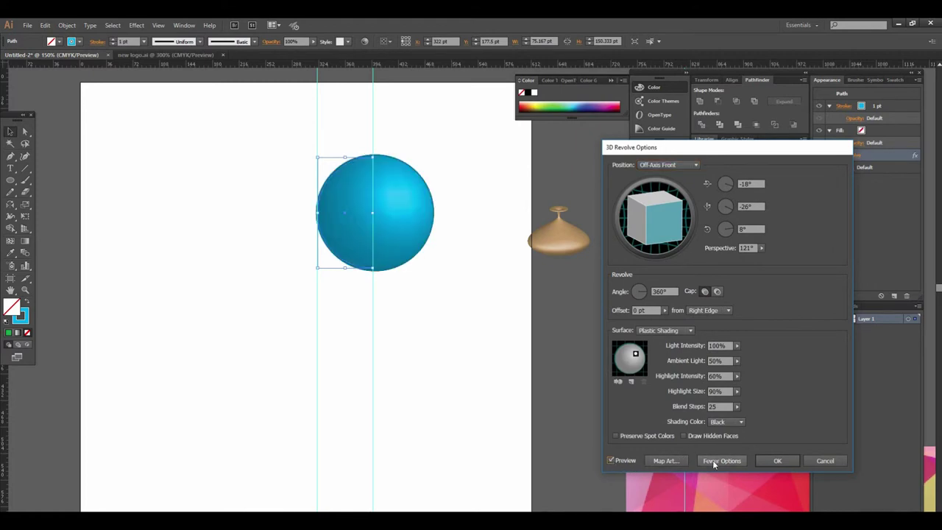
click(665, 460)
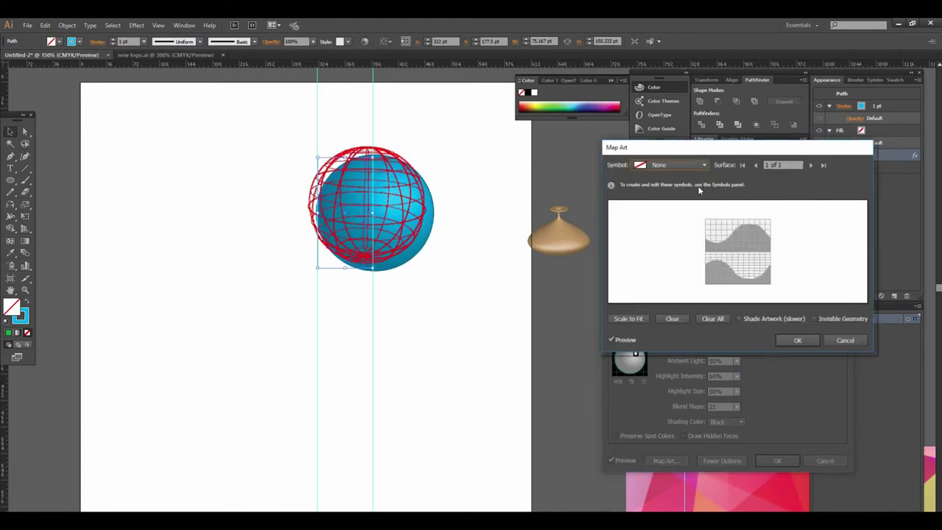
click(686, 164)
click(675, 287)
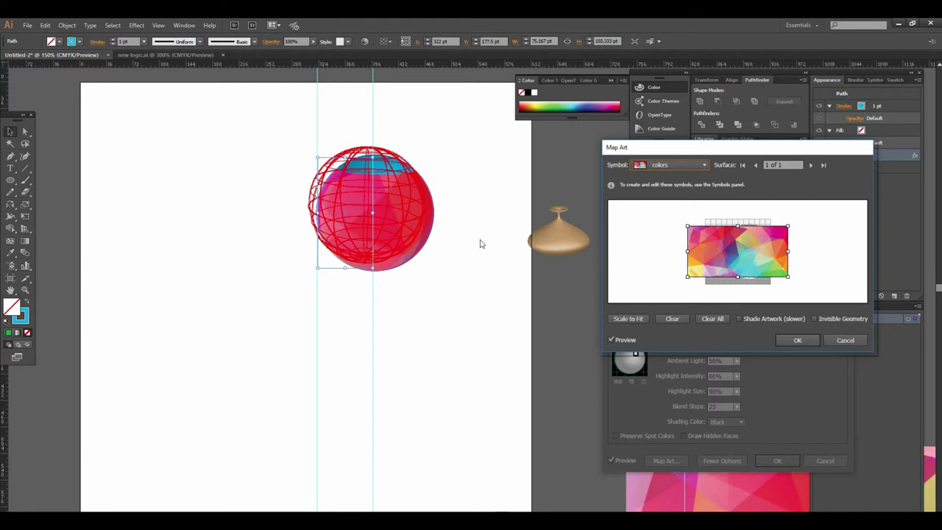
click(797, 339)
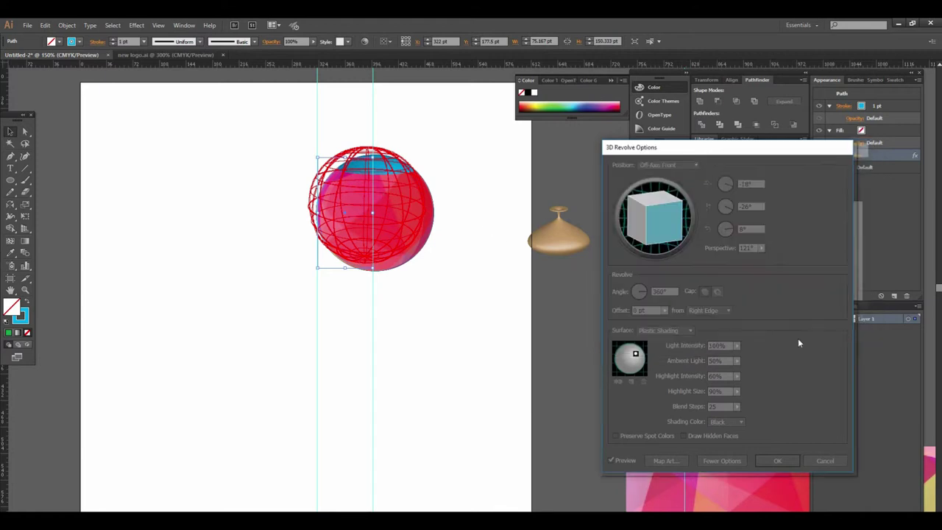
click(776, 460)
click(437, 361)
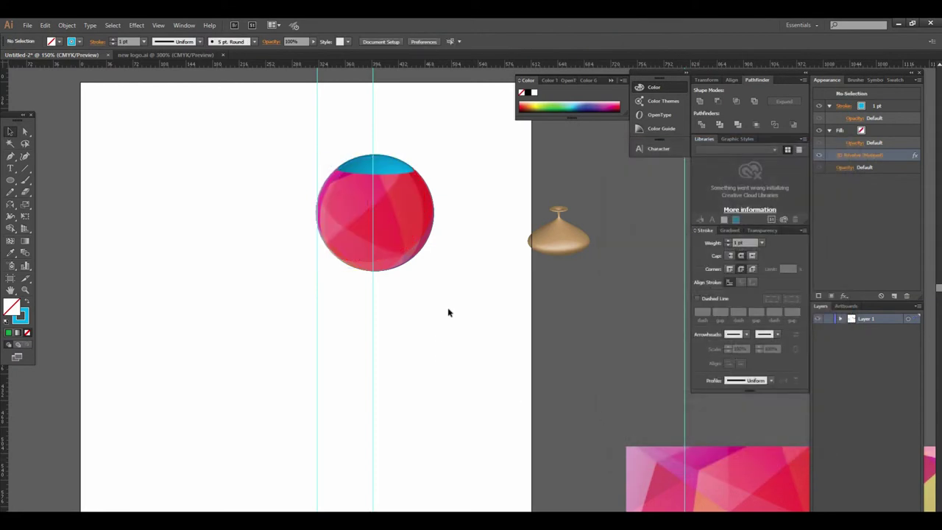
click(431, 250)
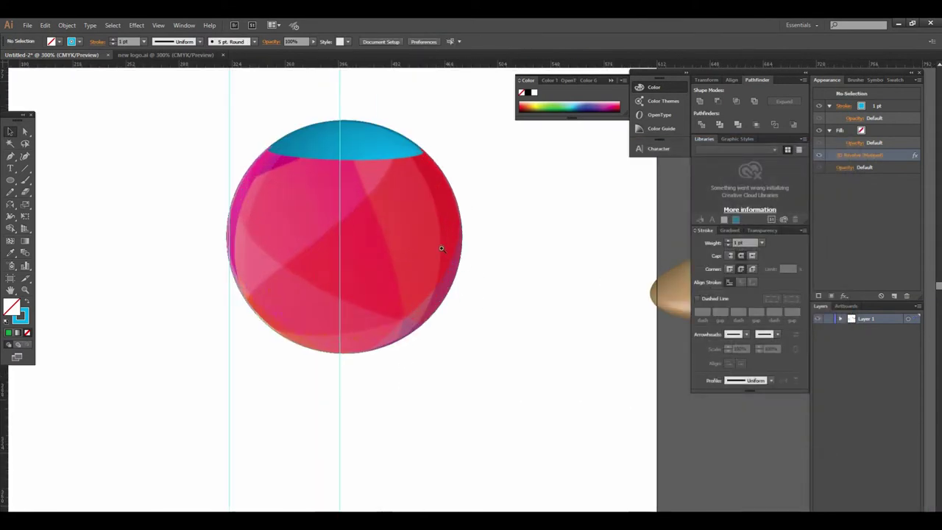
- Reopen Map Art on the sphere's 3D Revolve and choose the 'colors' symbol
click(434, 247)
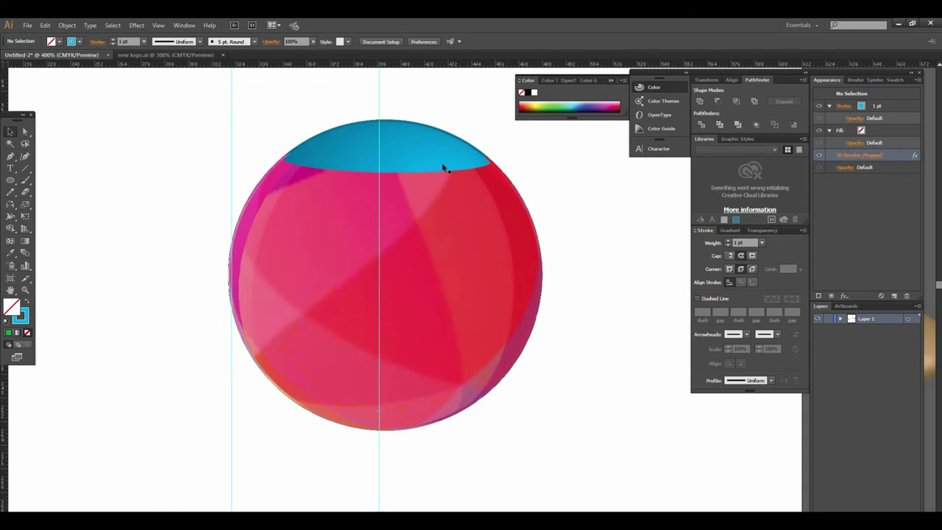
click(464, 273)
click(837, 155)
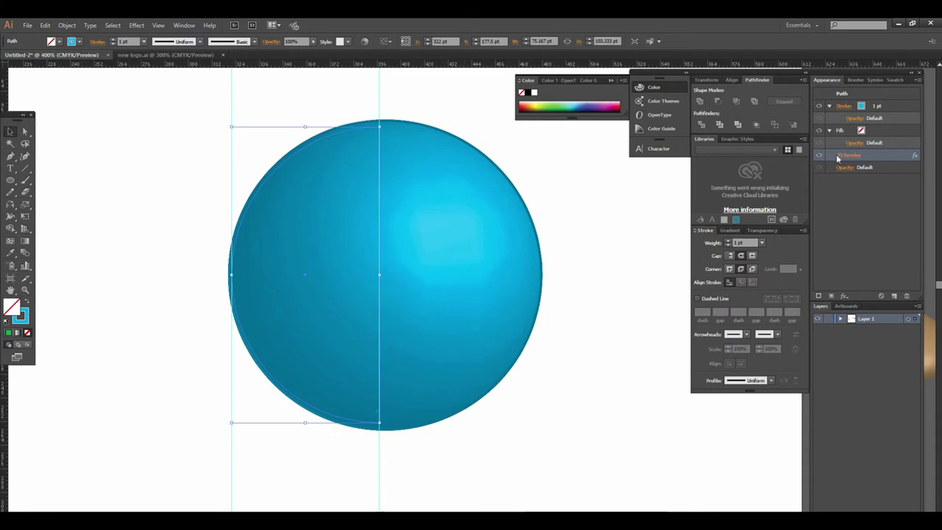
click(673, 460)
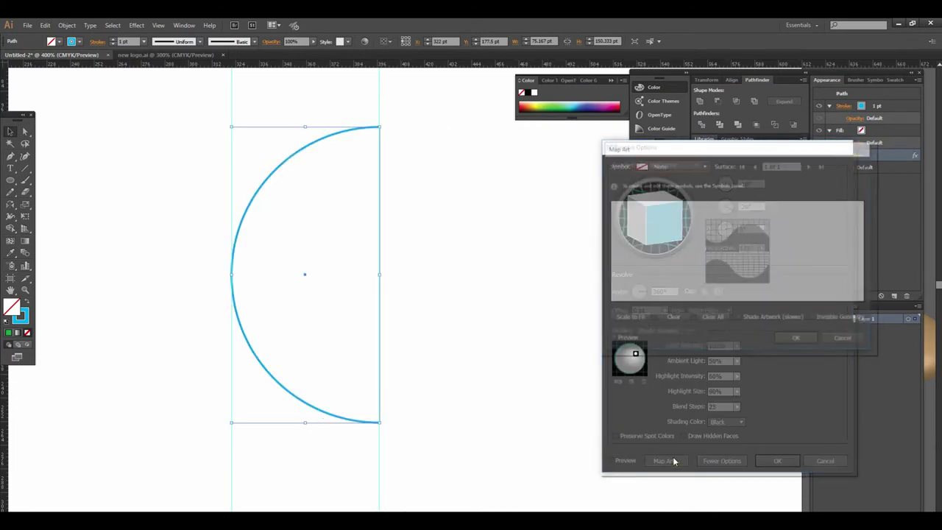
click(695, 166)
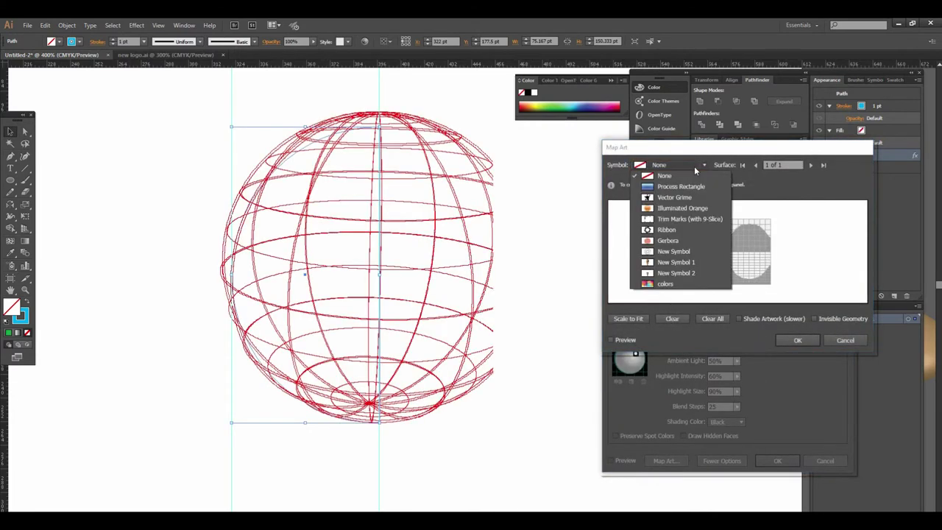
click(662, 283)
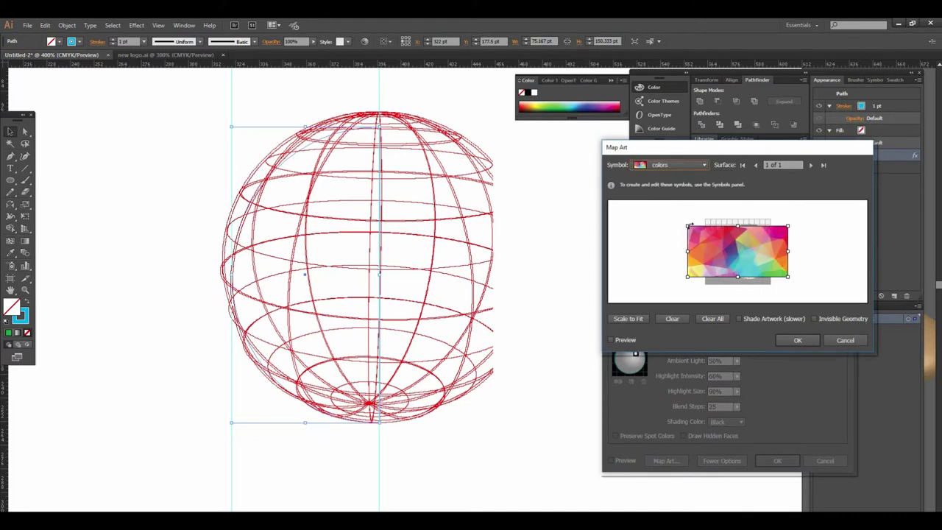
- Stretch the colors artwork to cover the sphere's surface and commit both dialogs
drag(686, 225, 703, 218)
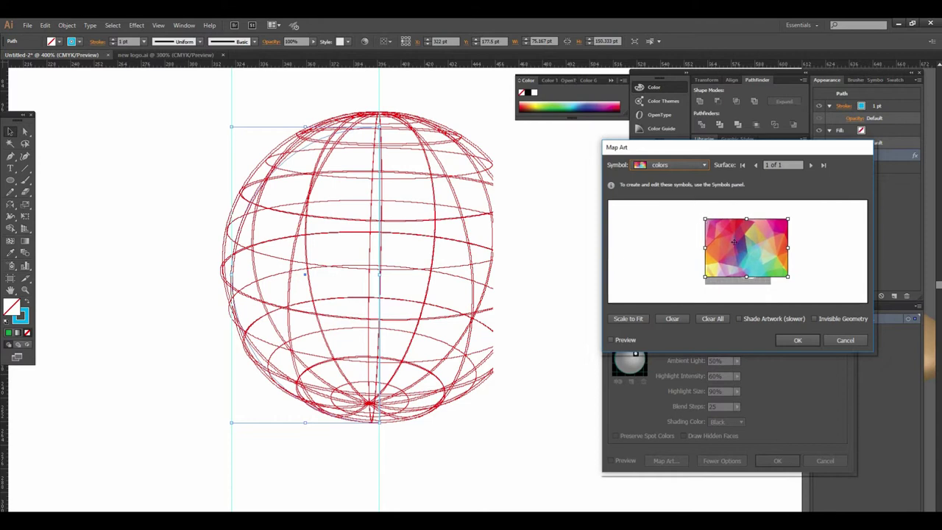
drag(788, 276, 772, 285)
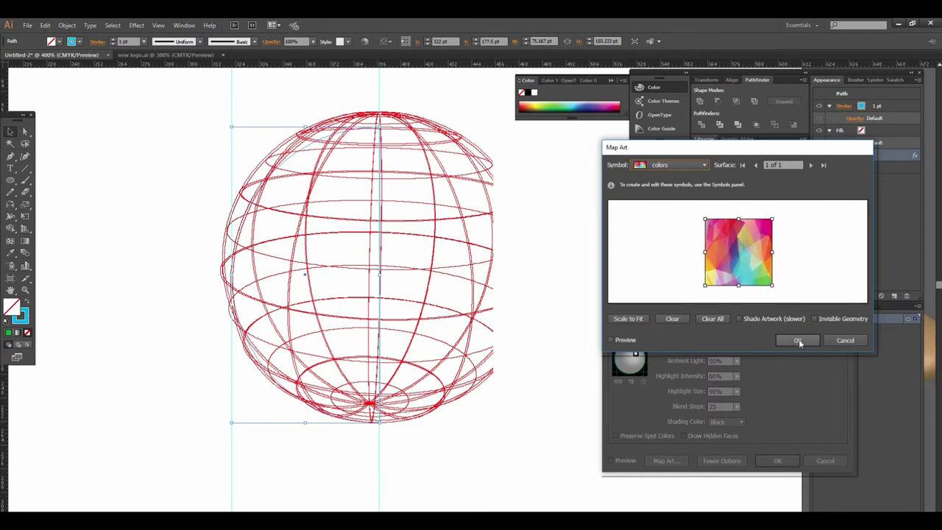
click(617, 339)
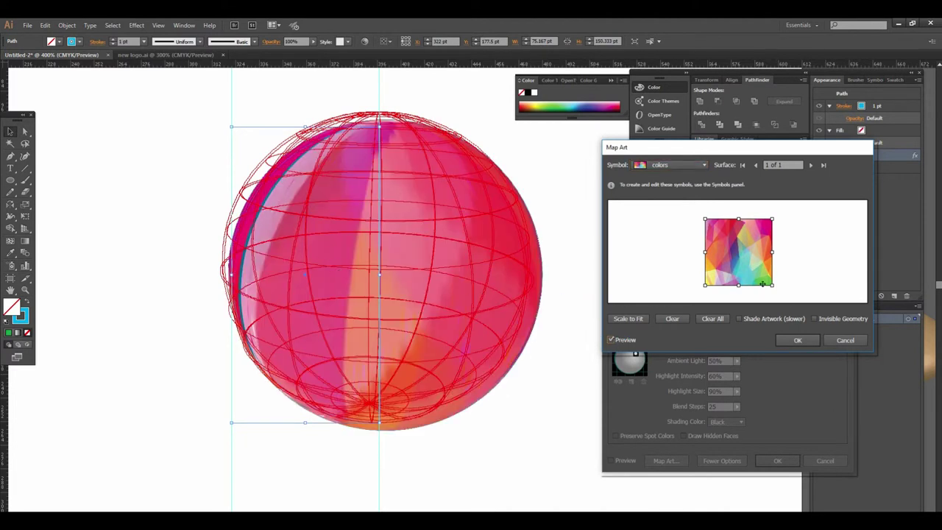
drag(773, 286, 805, 290)
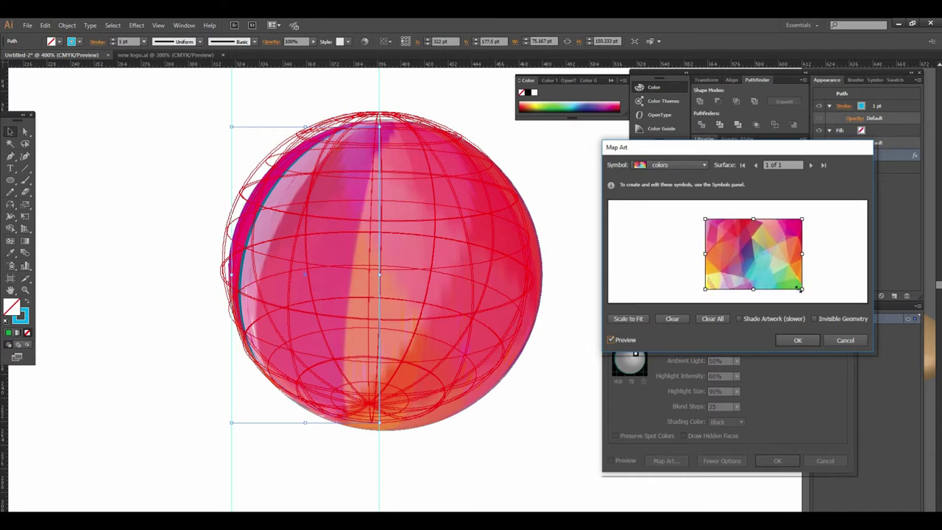
drag(706, 289, 681, 287)
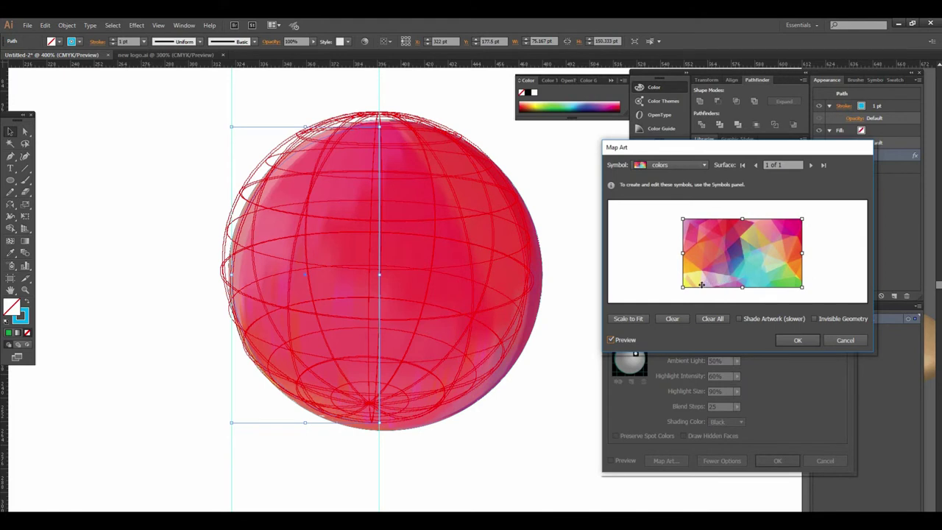
drag(683, 288, 695, 285)
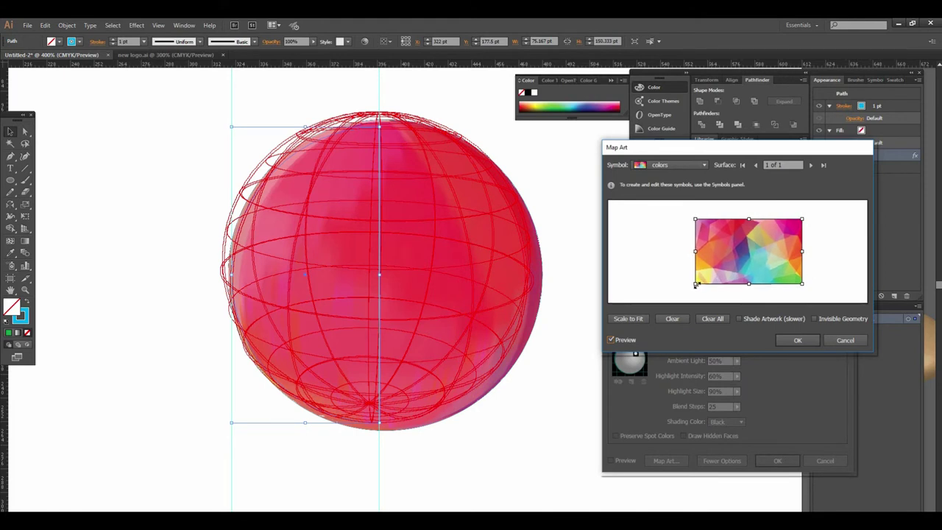
click(798, 339)
click(780, 461)
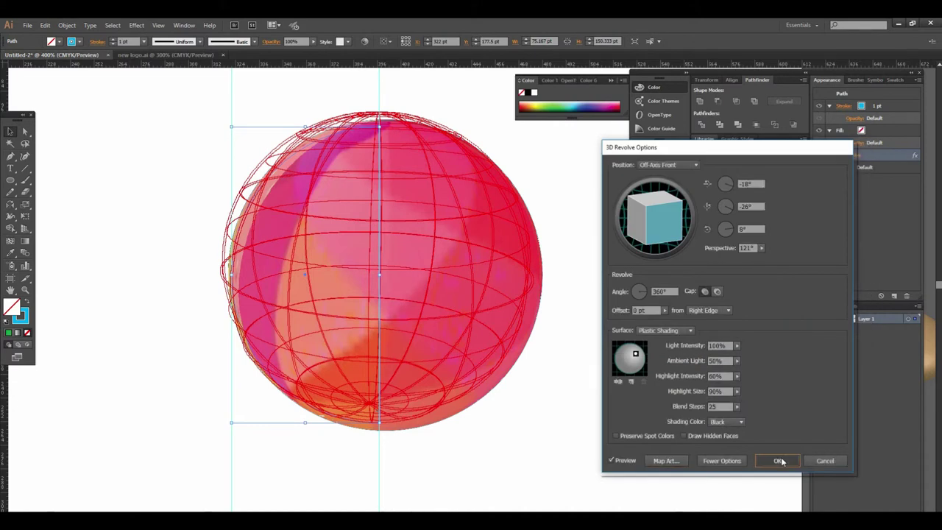
click(573, 441)
drag(490, 284, 450, 285)
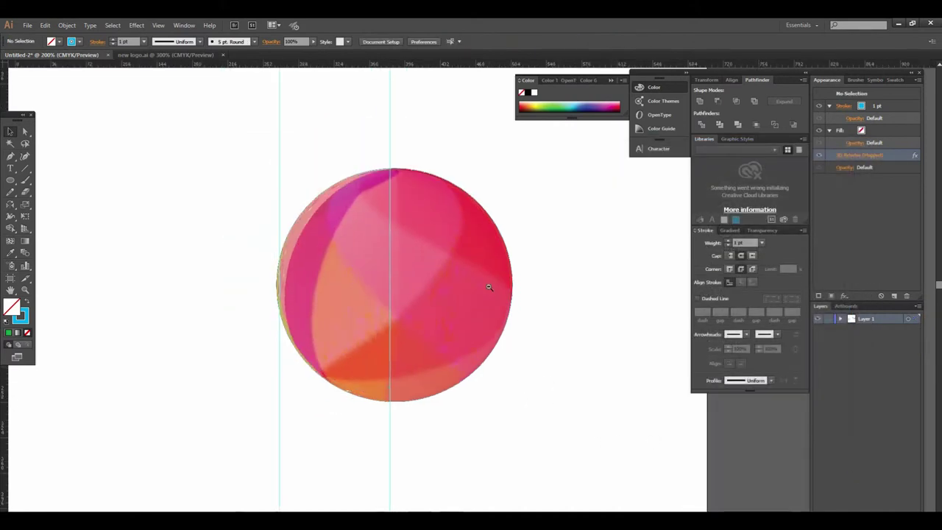
- Drag the patterned sphere just below the vase, beside the artboard's right edge
click(465, 273)
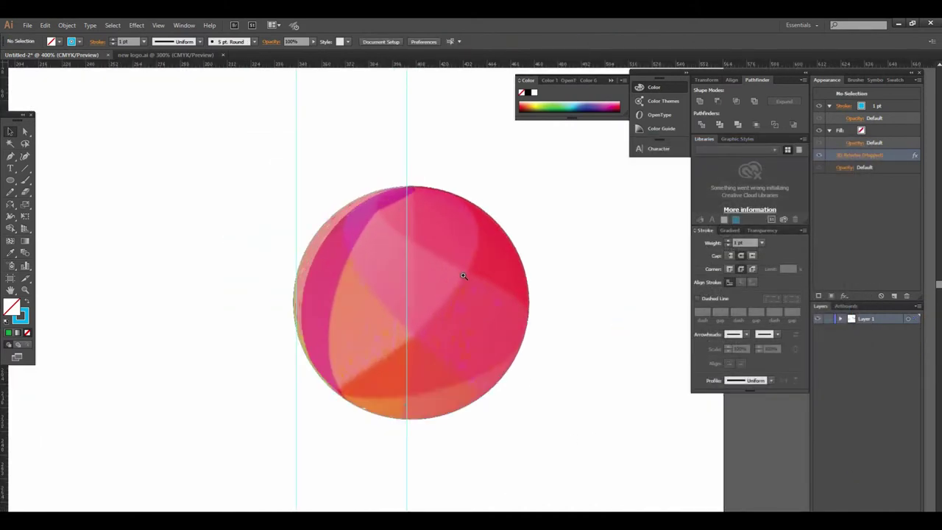
click(434, 291)
drag(456, 254, 496, 267)
alt+click(492, 264)
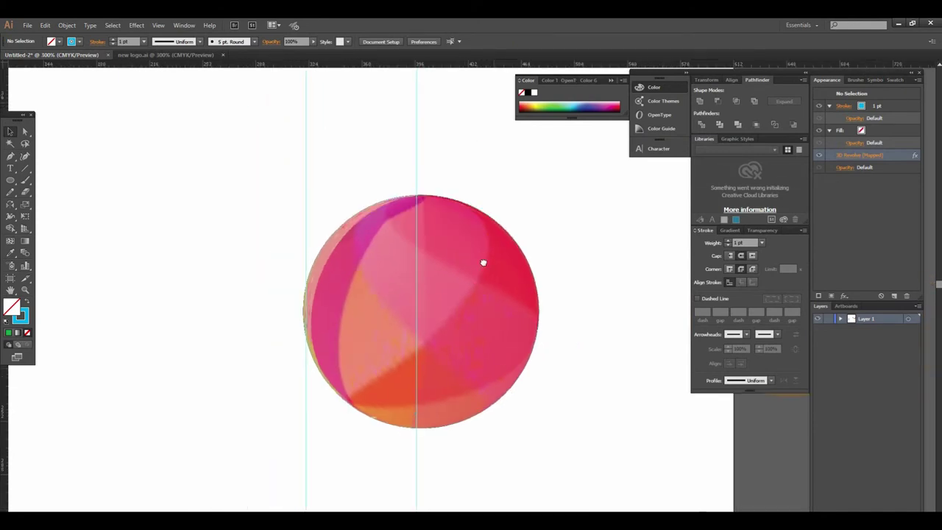
alt+click(489, 252)
drag(471, 280, 452, 195)
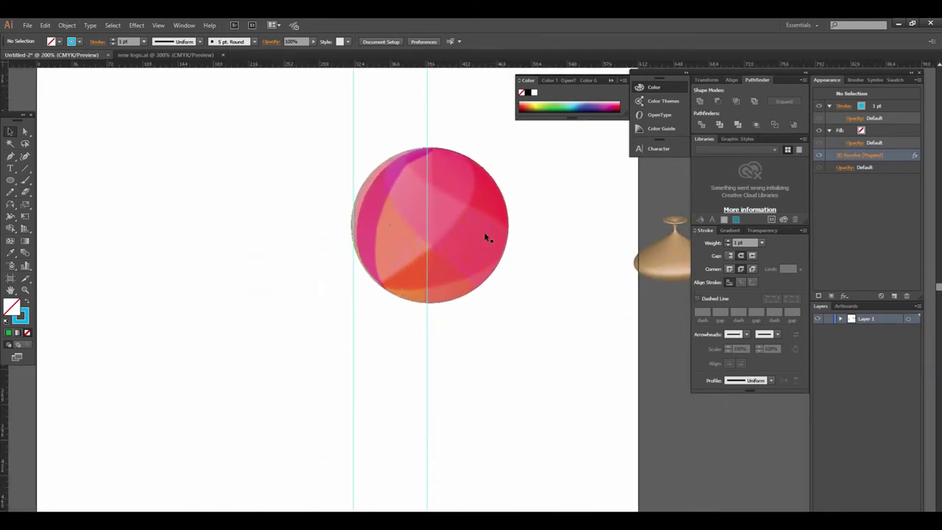
drag(479, 239, 366, 237)
alt+click(383, 242)
drag(466, 285, 655, 400)
drag(458, 328, 147, 223)
drag(332, 273, 505, 273)
- Zoom and pan to frame the sphere and vase on the artboard
alt+click(379, 275)
alt+click(504, 273)
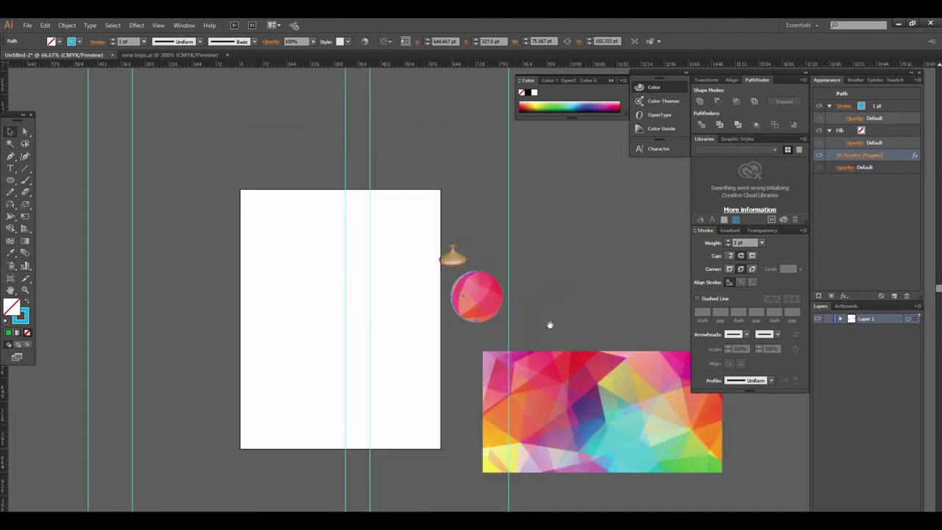
drag(549, 322, 557, 298)
alt+click(456, 293)
drag(456, 293, 494, 303)
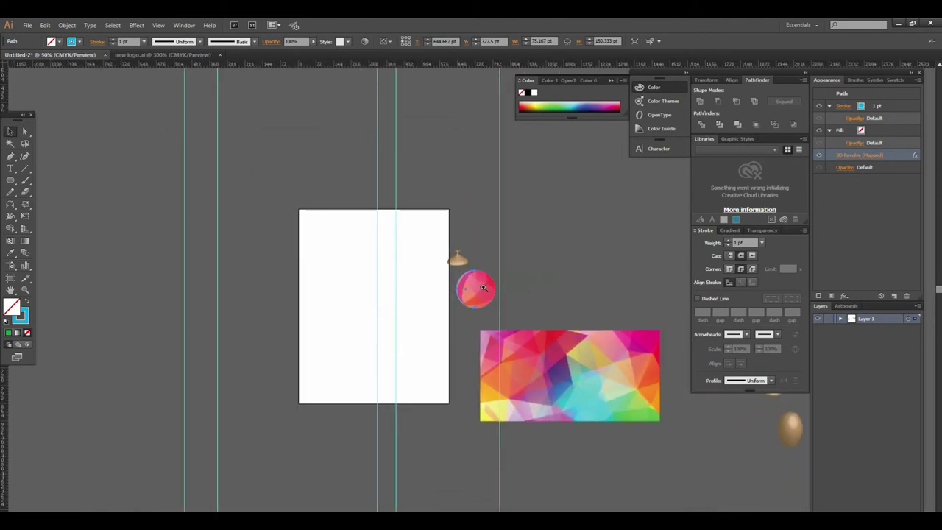
click(504, 287)
click(476, 289)
click(463, 293)
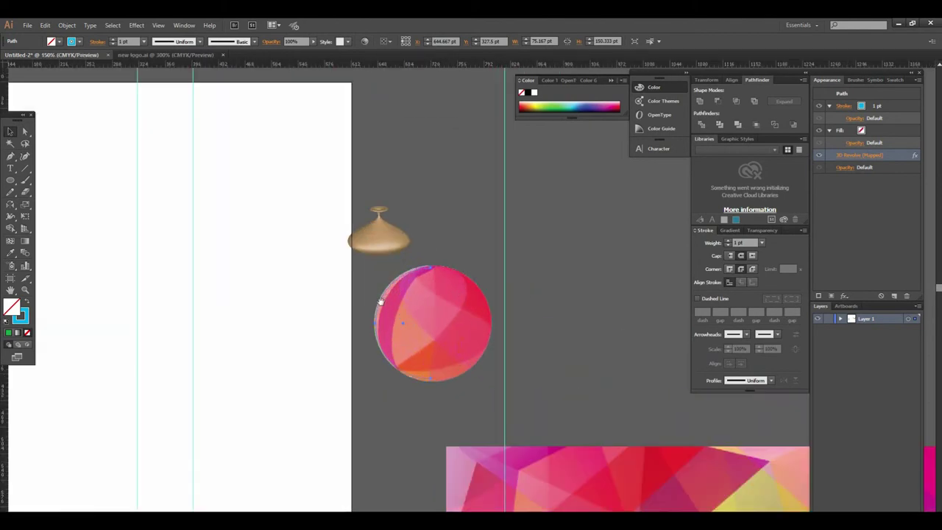
drag(381, 302, 503, 302)
key(ctrl+minus)
key(ctrl+minus)
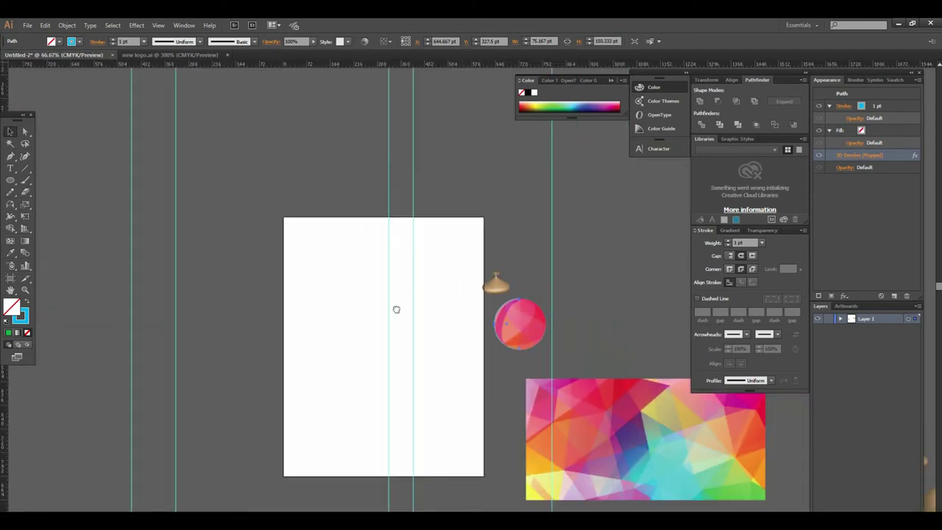
key(ctrl+plus)
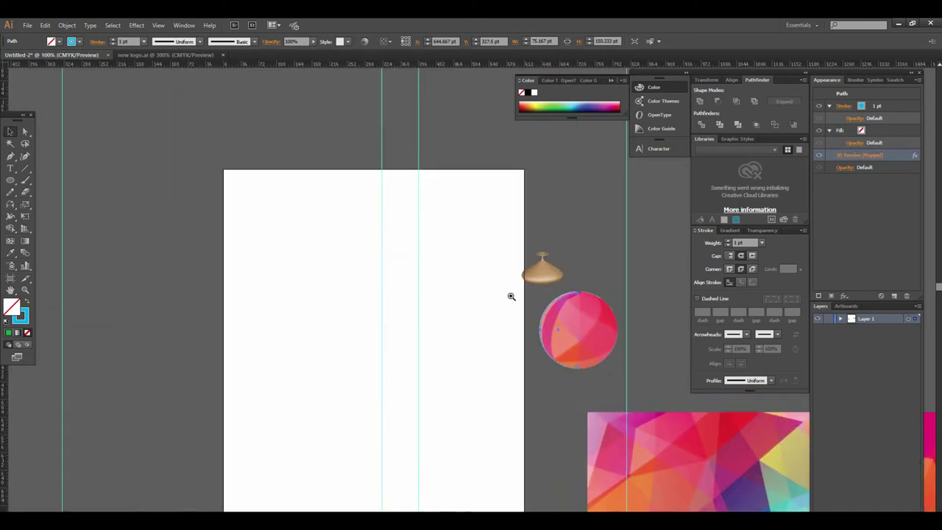
key(ctrl+plus)
key(ctrl+plus)
key(ctrl+plus)
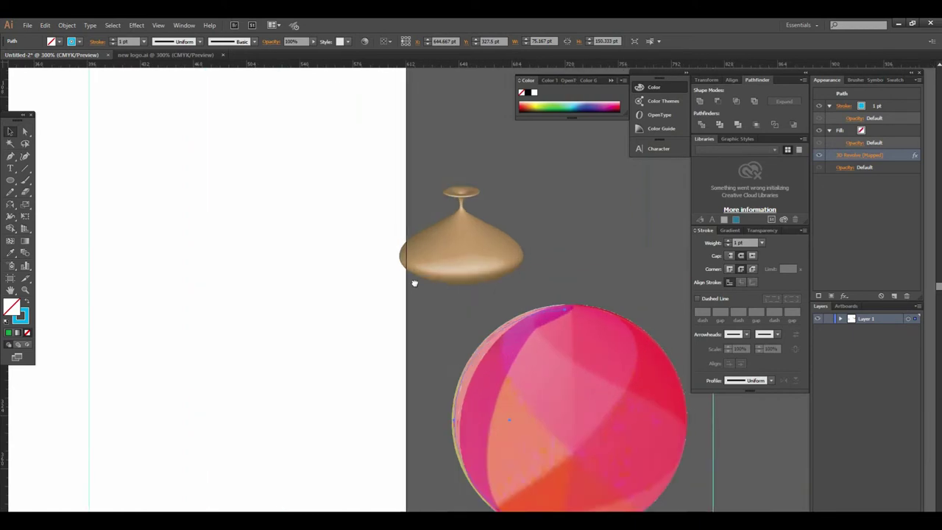
drag(539, 300, 457, 299)
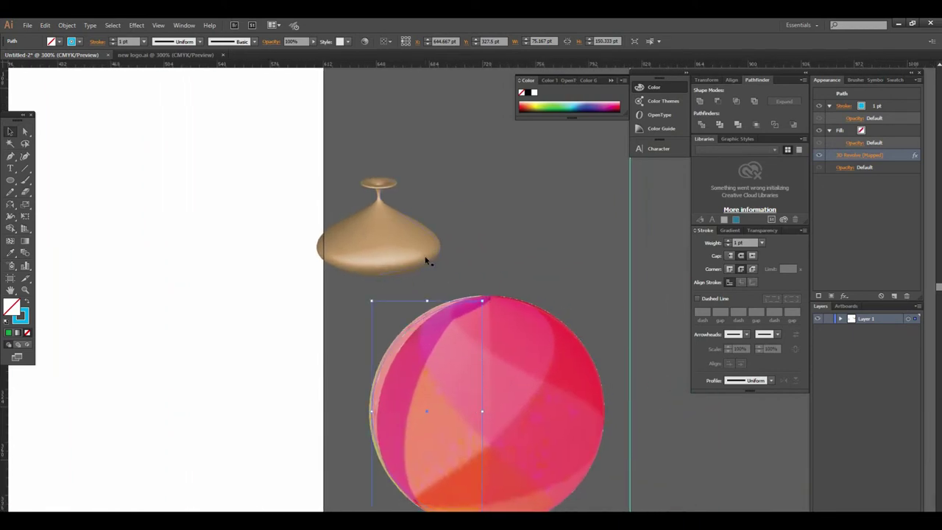
- Deselect the sphere and zoom out to bring the wine-glass photo into view
click(333, 306)
drag(313, 313, 405, 305)
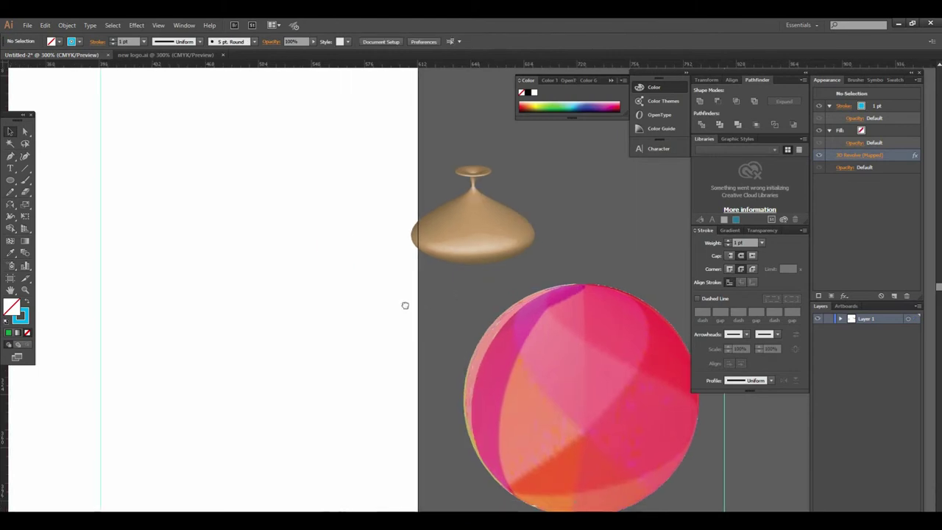
key(ctrl+minus)
key(ctrl+minus)
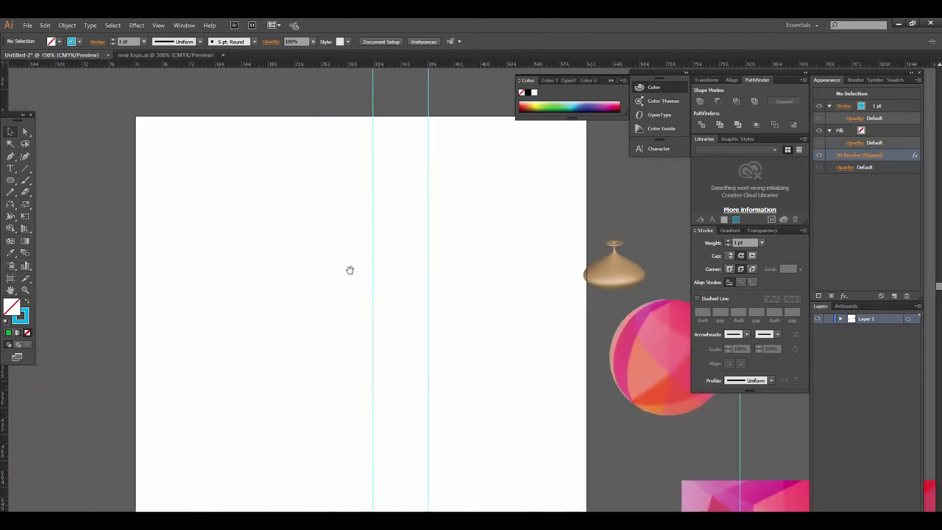
scroll(349, 273, left, 2)
scroll(404, 273, left, 1)
scroll(405, 269, left, 2)
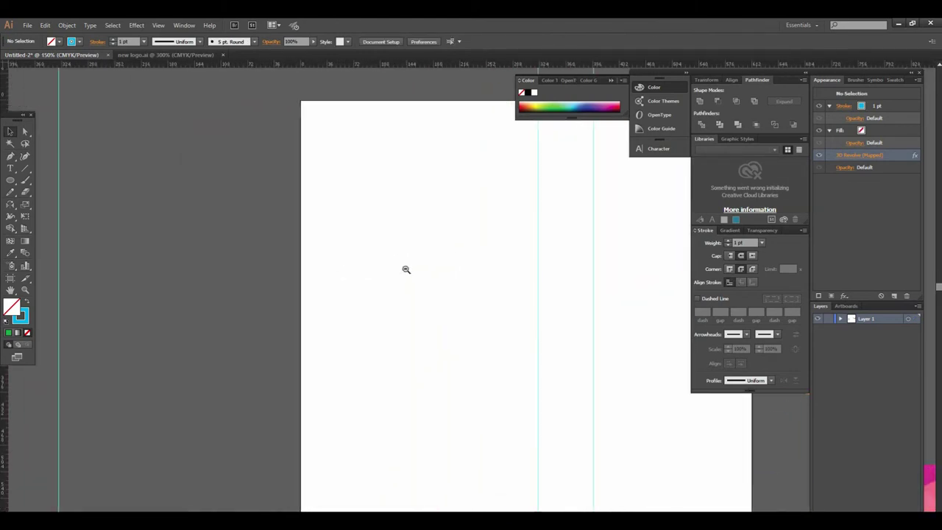
ctrl+alt+click(405, 269)
key(ctrl+minus)
drag(250, 297, 425, 292)
key(ctrl+minus)
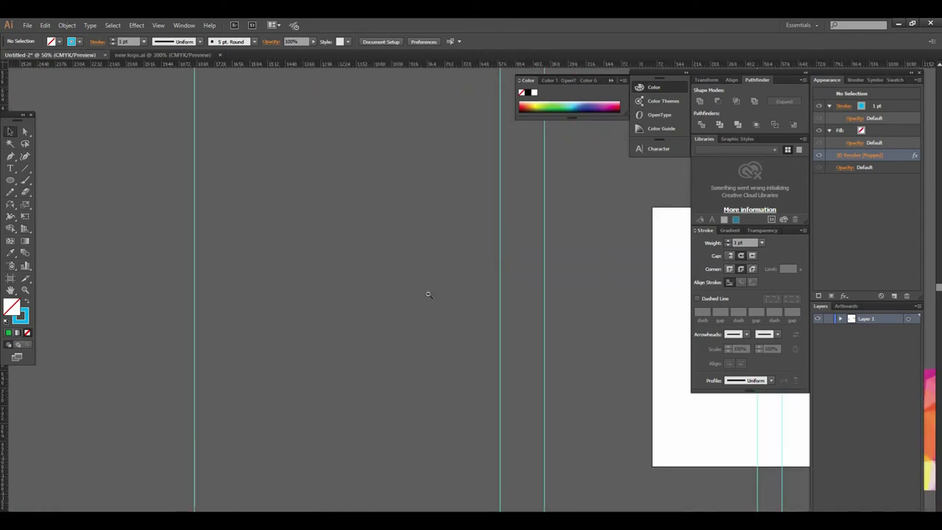
key(ctrl+minus)
mouse_move(381, 315)
mouse_down()
mouse_move(416, 311)
mouse_move(442, 257)
mouse_move(473, 230)
mouse_up()
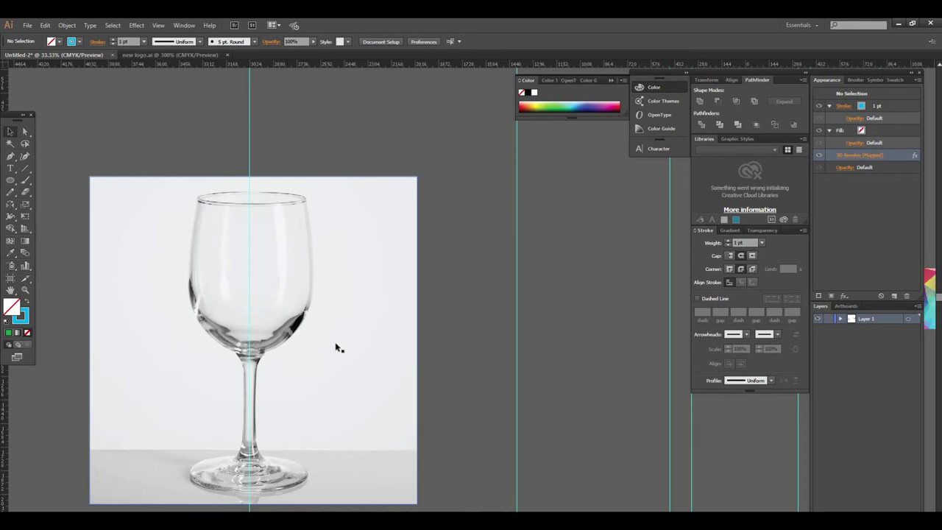
- Zoom toward the wine-glass photo and select the Pen tool
scroll(331, 330, up, 1)
scroll(379, 245, up, 1)
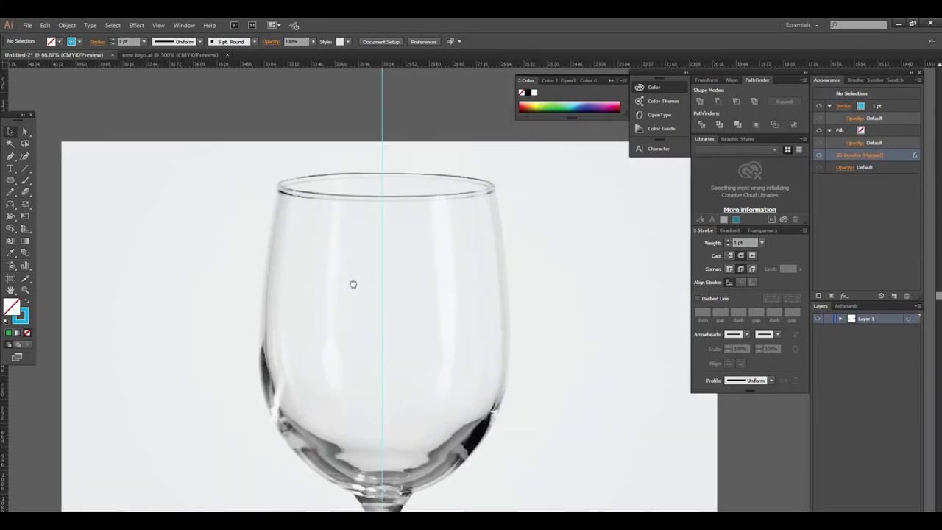
scroll(405, 245, up, 1)
scroll(204, 225, up, 1)
click(10, 156)
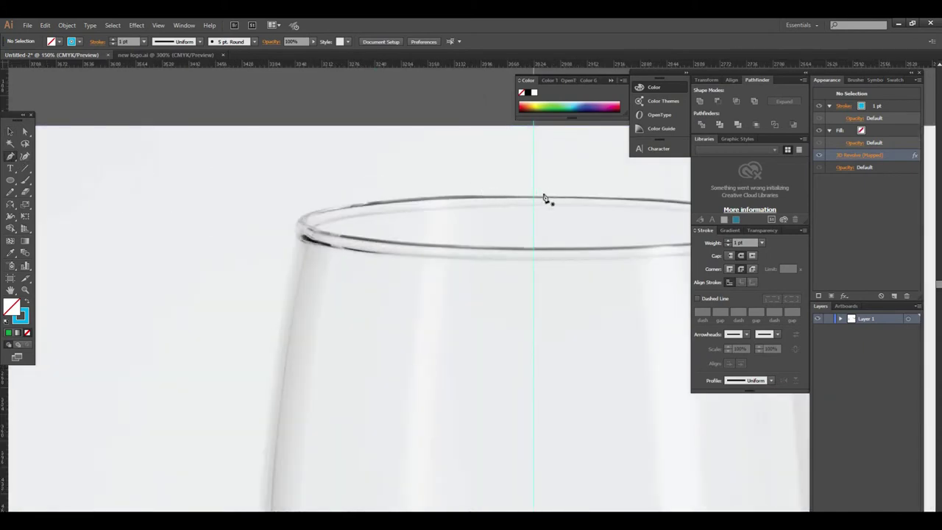
- Pan over the glass stem and base, then zoom in close on the rim
scroll(578, 273, down, 2)
scroll(447, 325, down, 1)
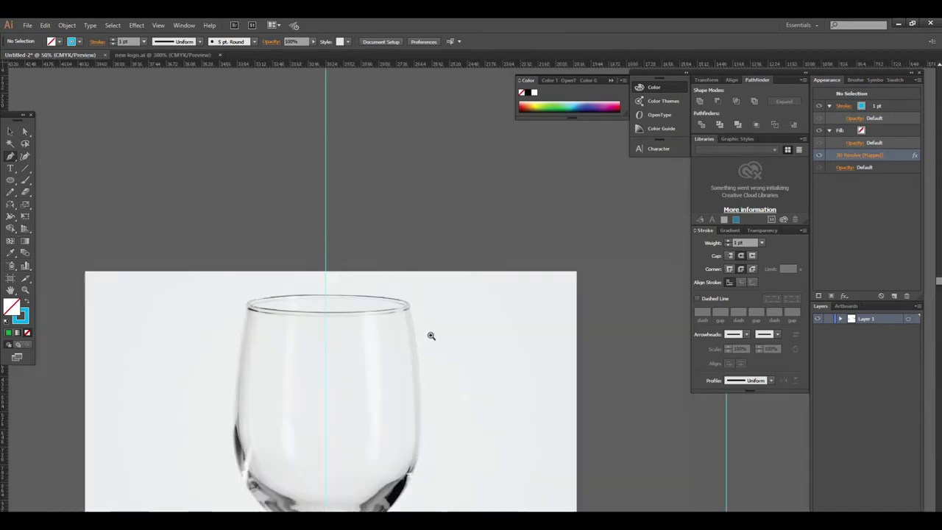
drag(363, 213, 378, 109)
drag(337, 457, 332, 277)
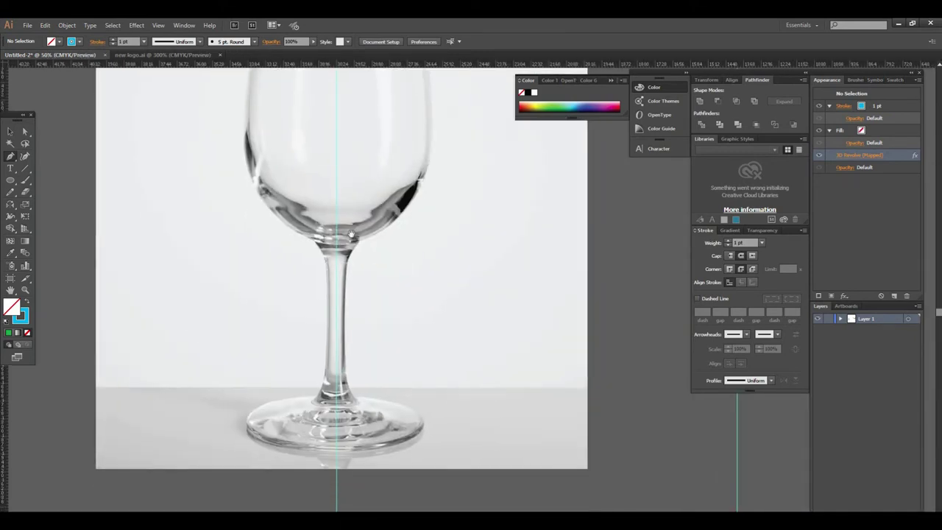
scroll(353, 226, up, 5)
scroll(347, 246, up, 1)
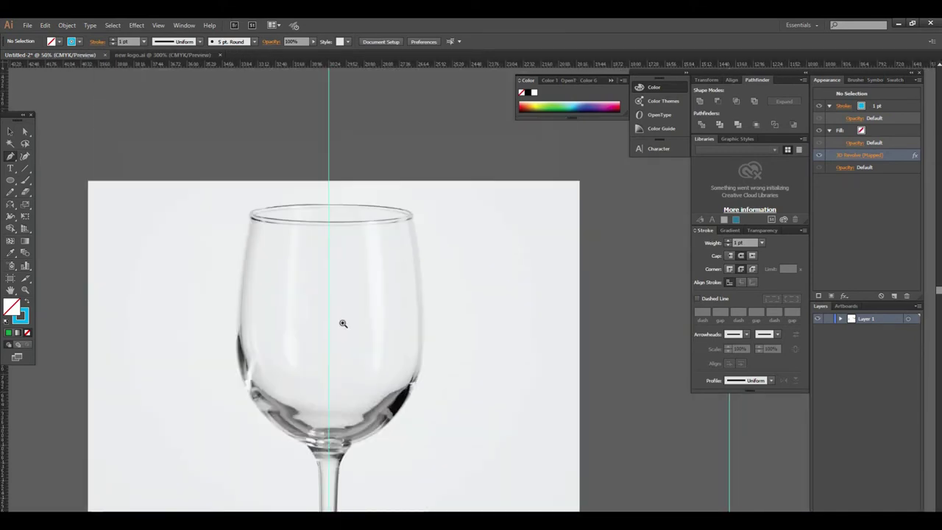
scroll(420, 277, up, 1)
scroll(473, 332, up, 1)
scroll(478, 309, up, 1)
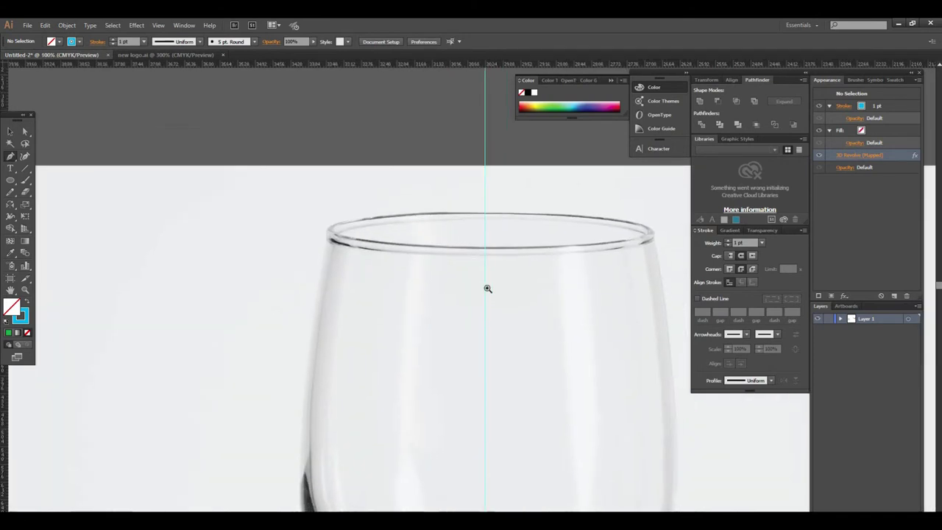
scroll(494, 280, up, 1)
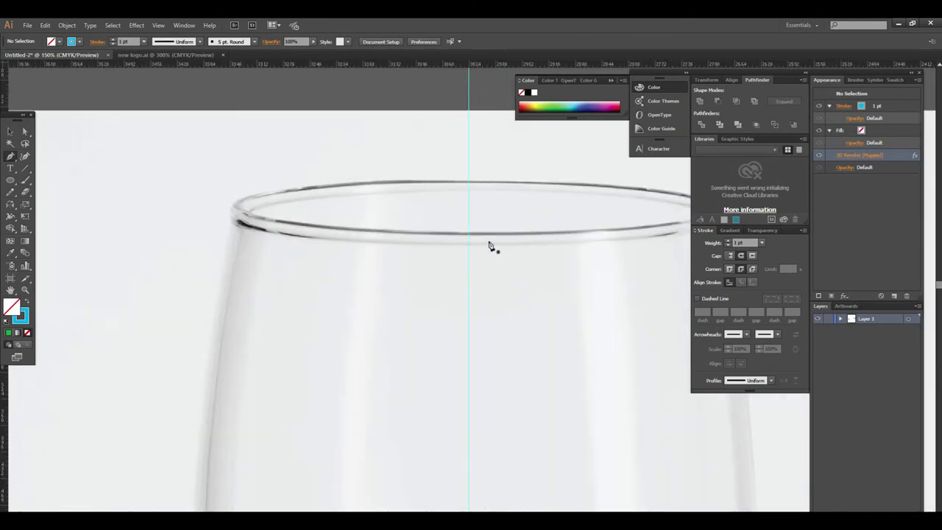
- Set the stroke colour to black
click(79, 43)
click(29, 62)
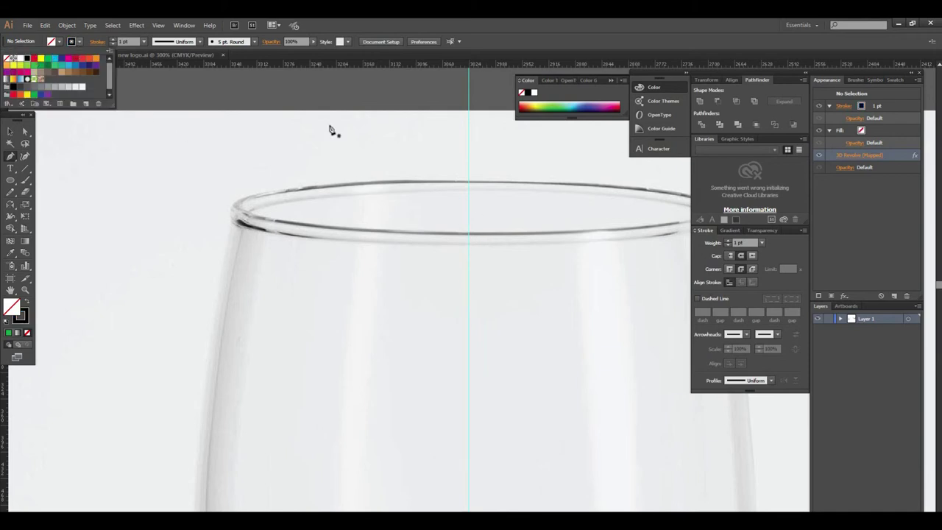
click(469, 186)
- Trace from the rim's centre to its left edge and down the bowl's side with curved Pen anchors
click(468, 179)
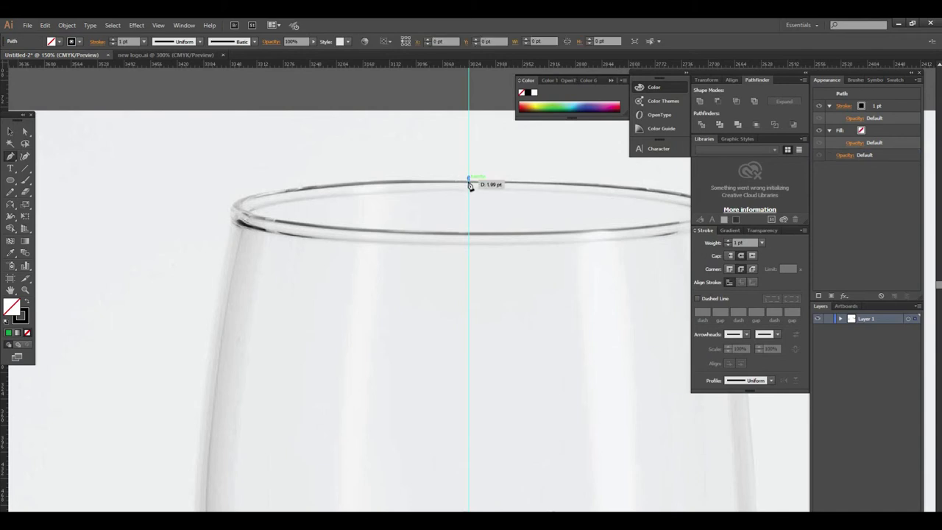
drag(231, 213, 232, 178)
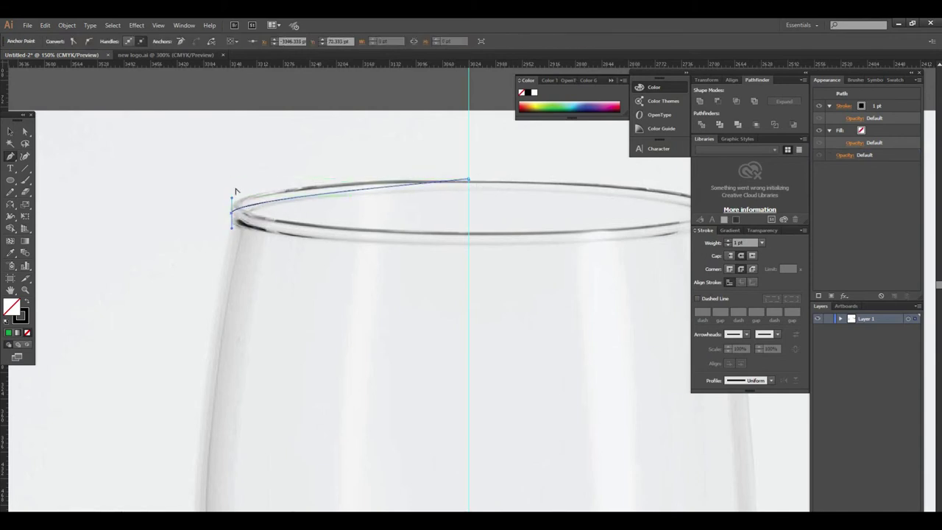
click(231, 199)
drag(233, 199, 247, 175)
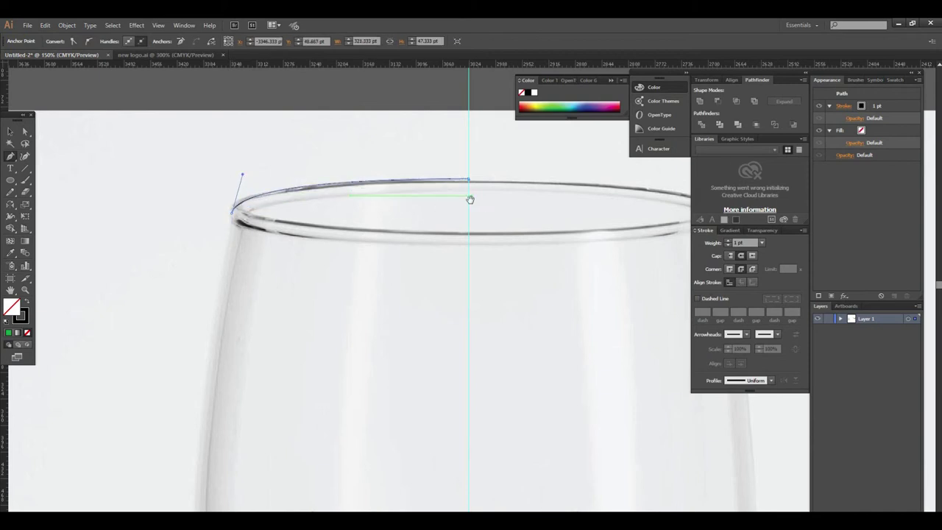
key(ctrl+plus)
drag(420, 311, 420, 216)
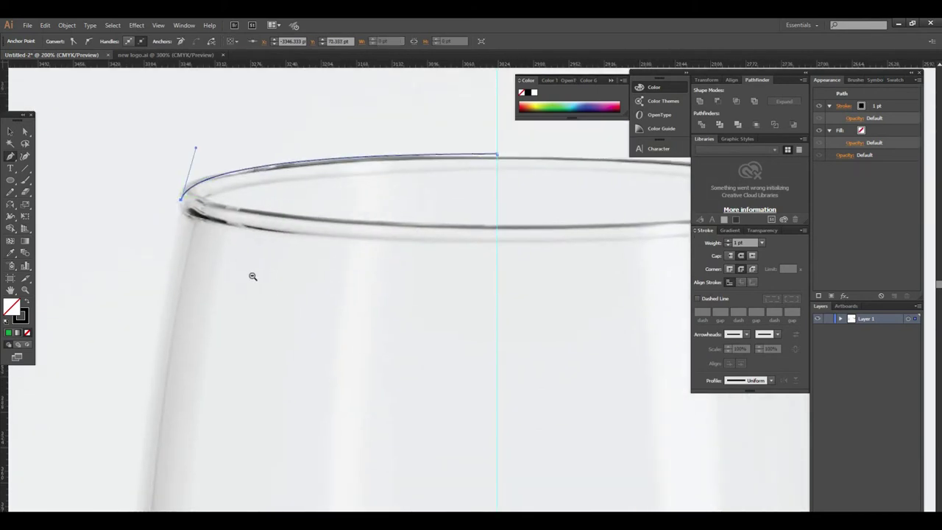
key(ctrl+minus)
key(ctrl+minus)
drag(494, 419, 383, 317)
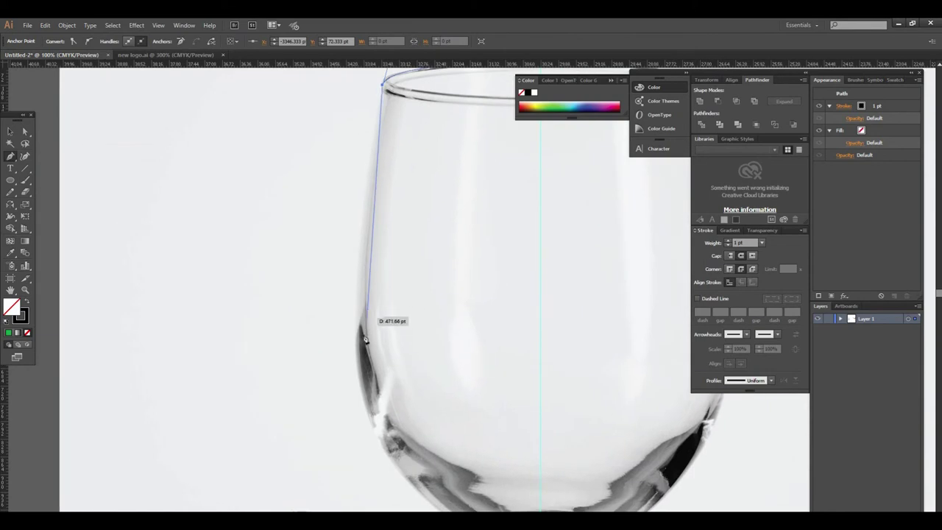
drag(356, 363, 367, 432)
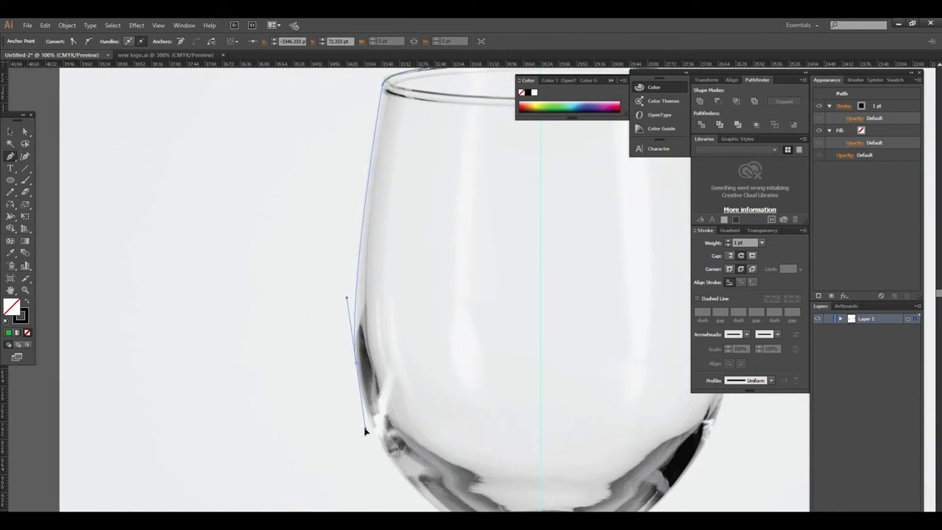
drag(399, 435, 254, 224)
- Add a curved anchor where the bowl meets the stem, bowing the bowl outward
scroll(359, 346, up, 3)
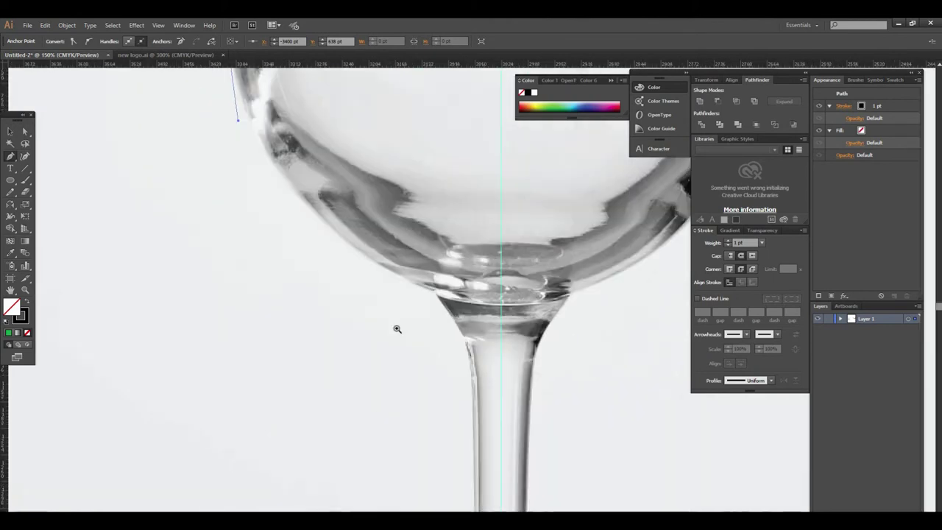
drag(431, 330, 401, 321)
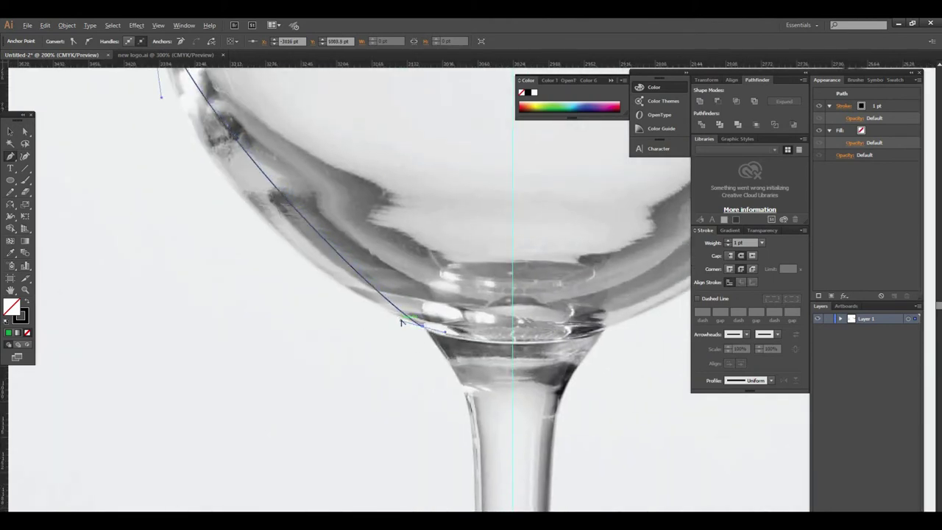
drag(401, 321, 248, 297)
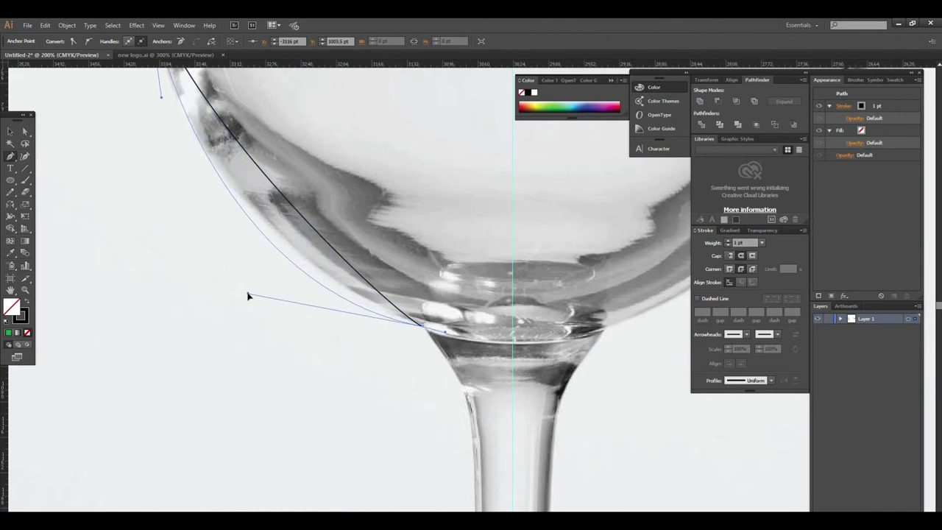
drag(412, 387, 401, 242)
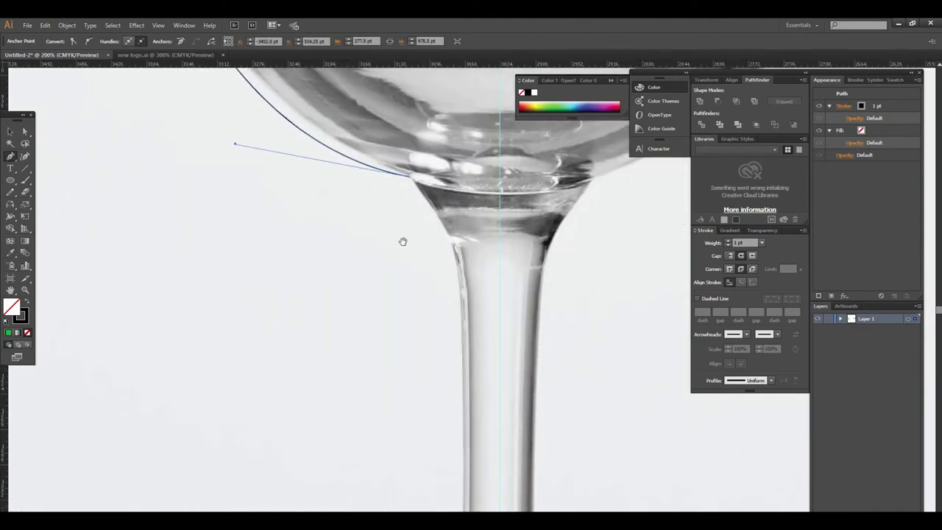
click(460, 275)
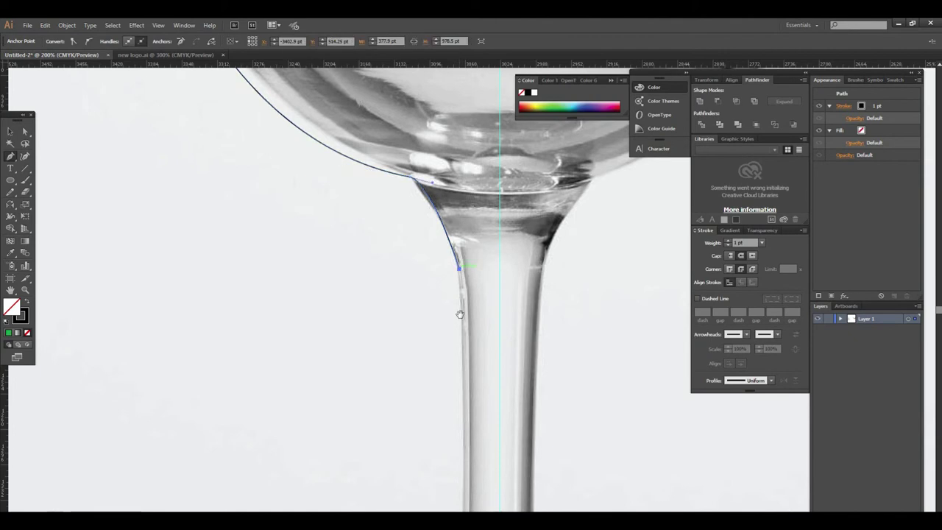
- Continue the path down the stem, curving it into the base and removing the foot's outgoing handle
key(ctrl+minus)
scroll(490, 347, down, 3)
scroll(507, 218, down, 3)
scroll(471, 320, down, 3)
key(ctrl+plus)
scroll(471, 319, down, 2)
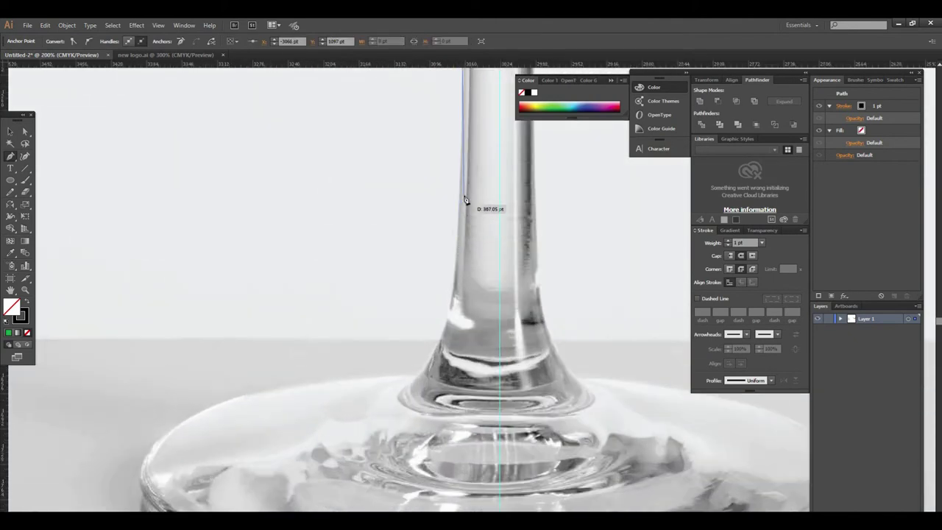
scroll(431, 332, right, 1)
scroll(431, 331, up, 3)
scroll(441, 367, up, 2)
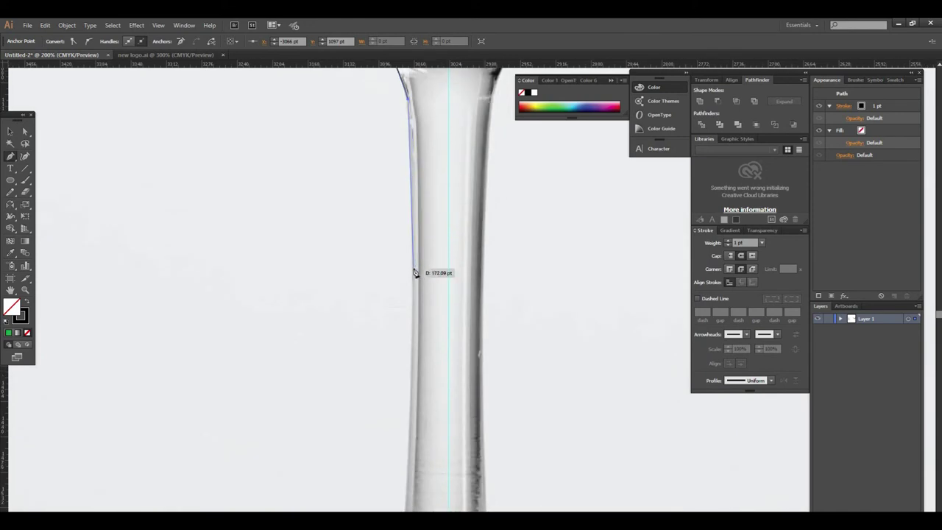
scroll(411, 220, down, 3)
scroll(392, 311, right, 1)
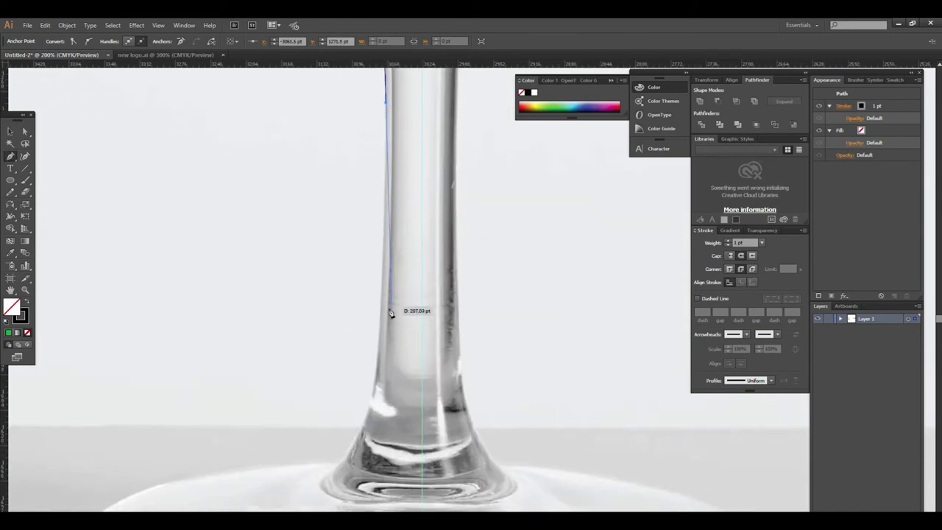
click(382, 315)
scroll(397, 316, down, 3)
scroll(397, 316, left, 1)
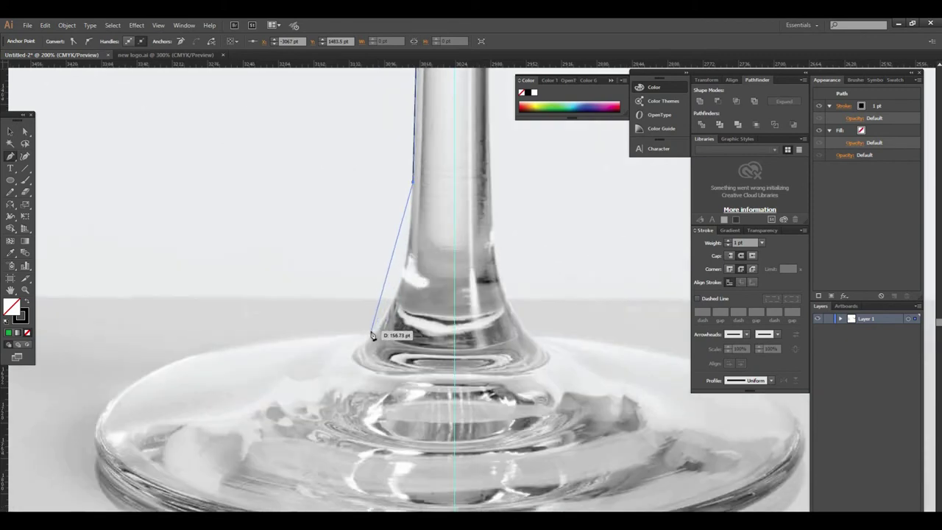
drag(374, 332, 382, 333)
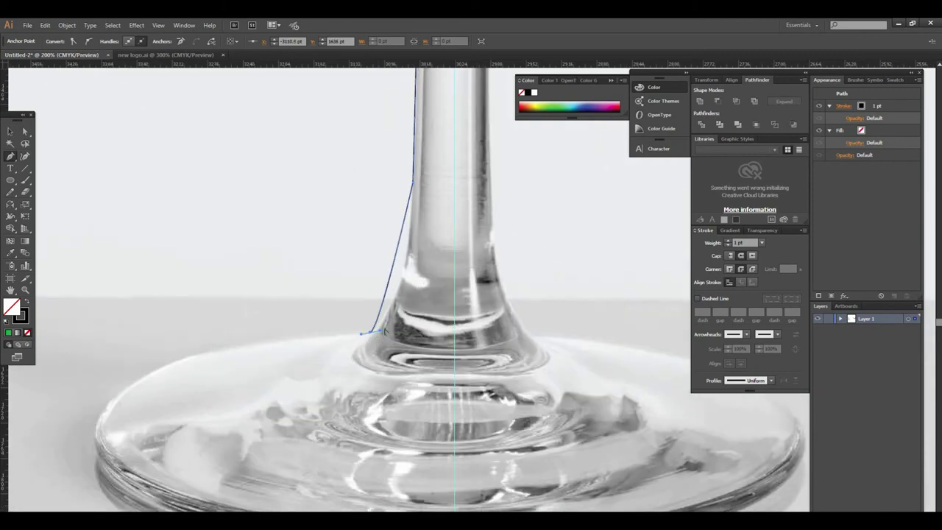
drag(382, 331, 384, 329)
- Trace around the base's top and outer edge, ending at the base's centre line
scroll(419, 283, down, 3)
scroll(419, 283, left, 2)
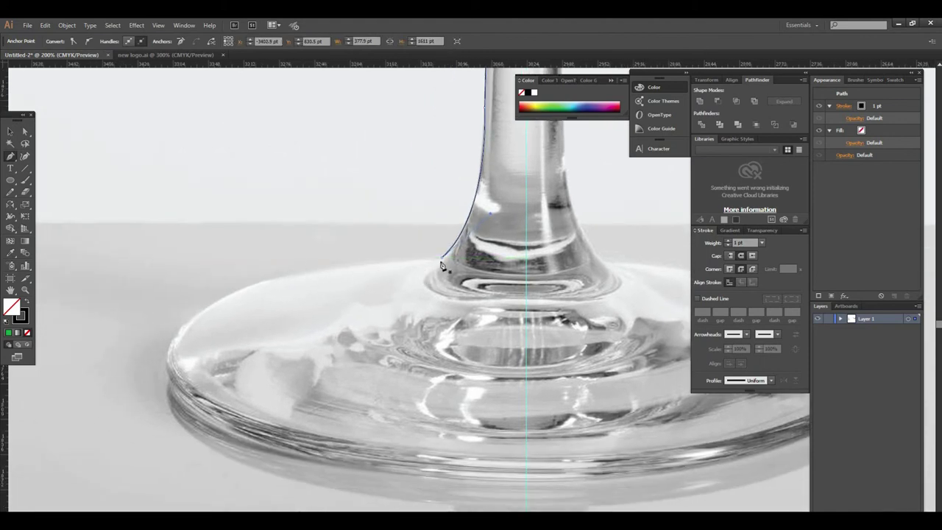
click(442, 260)
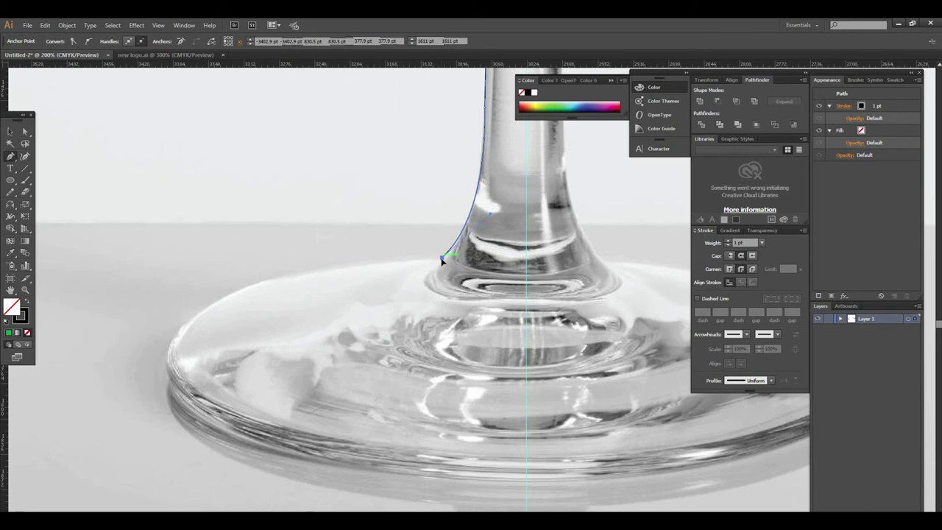
click(169, 358)
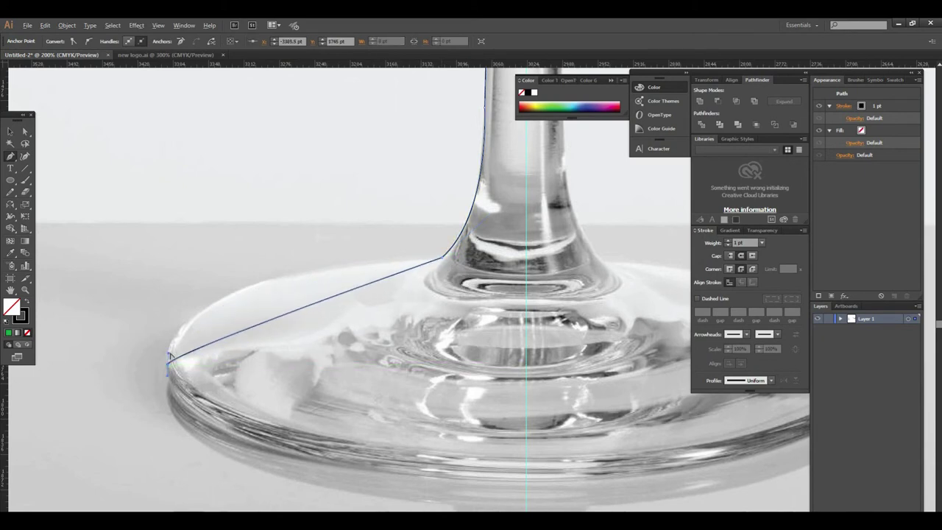
drag(169, 358, 204, 249)
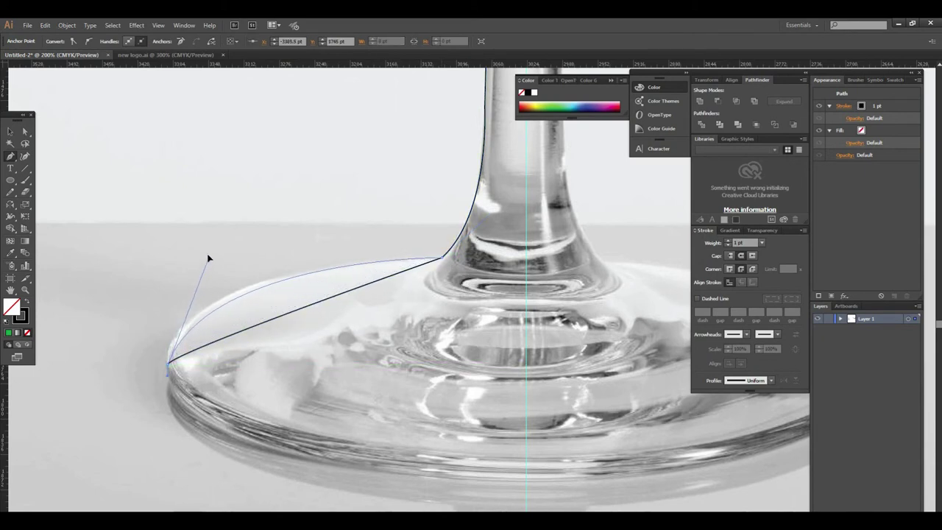
drag(357, 404, 285, 318)
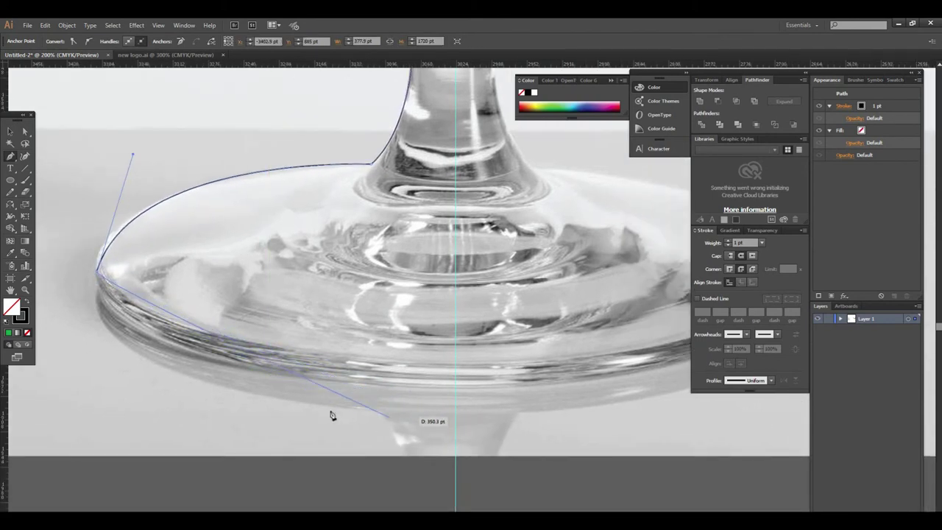
drag(264, 398, 71, 363)
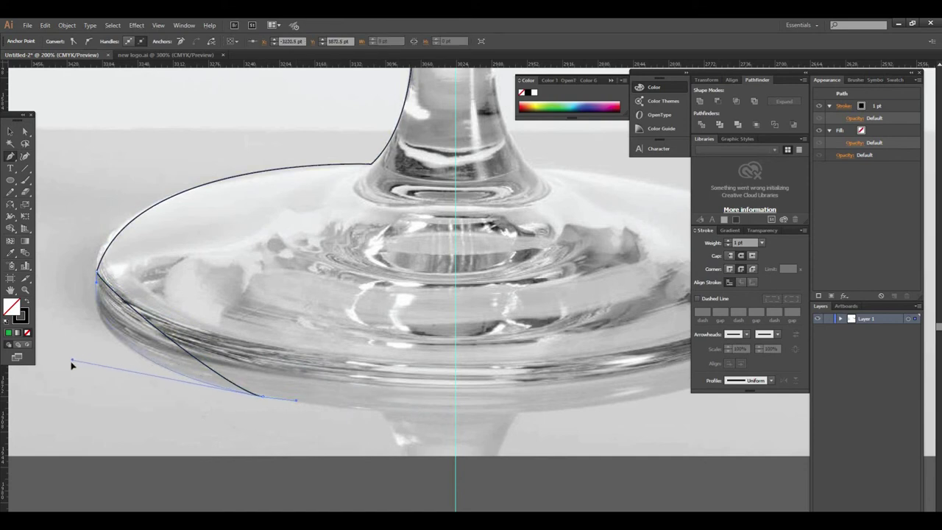
click(454, 411)
ctrl+alt+click(497, 332)
ctrl+alt+click(498, 327)
ctrl+alt+click(498, 326)
ctrl+alt+click(479, 267)
drag(479, 267, 420, 394)
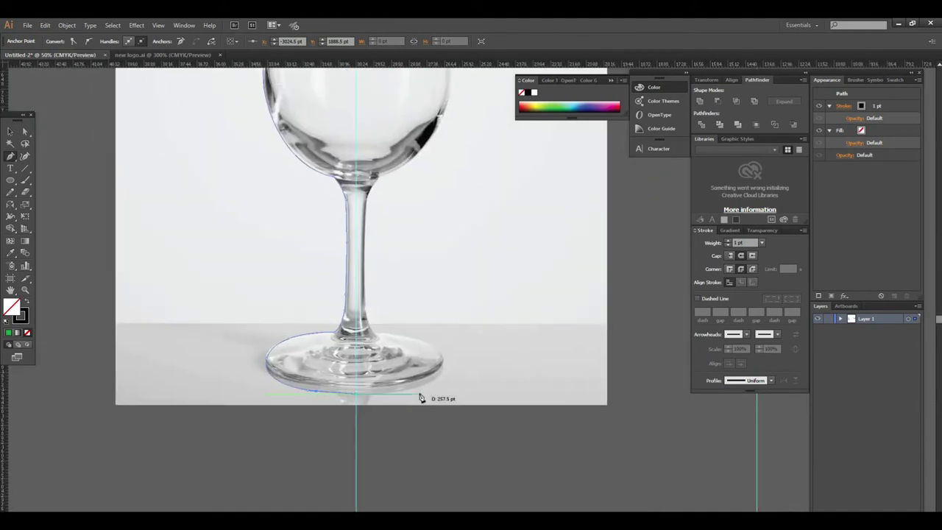
- Select the traced half-outline with the Selection tool and open the Effect menu
click(11, 130)
mouse_move(403, 181)
mouse_down()
mouse_move(414, 242)
mouse_move(431, 261)
mouse_up()
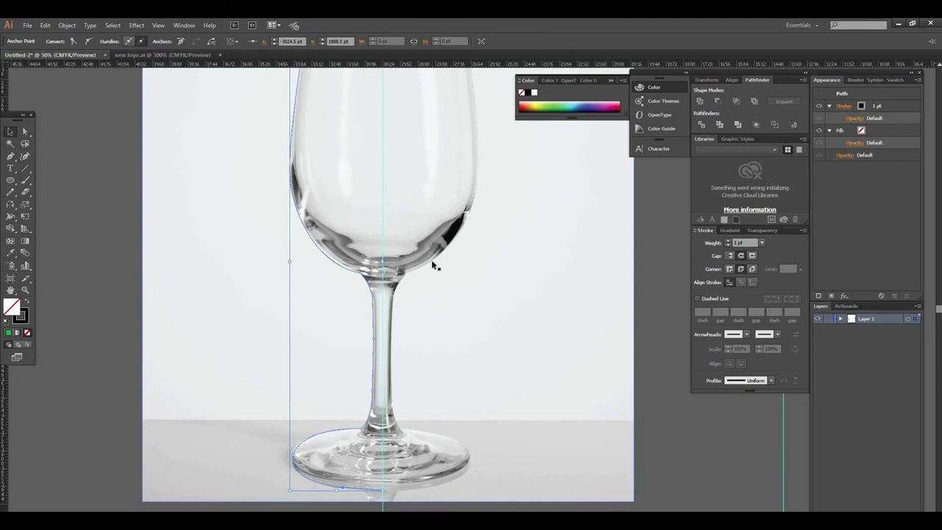
drag(453, 262, 440, 255)
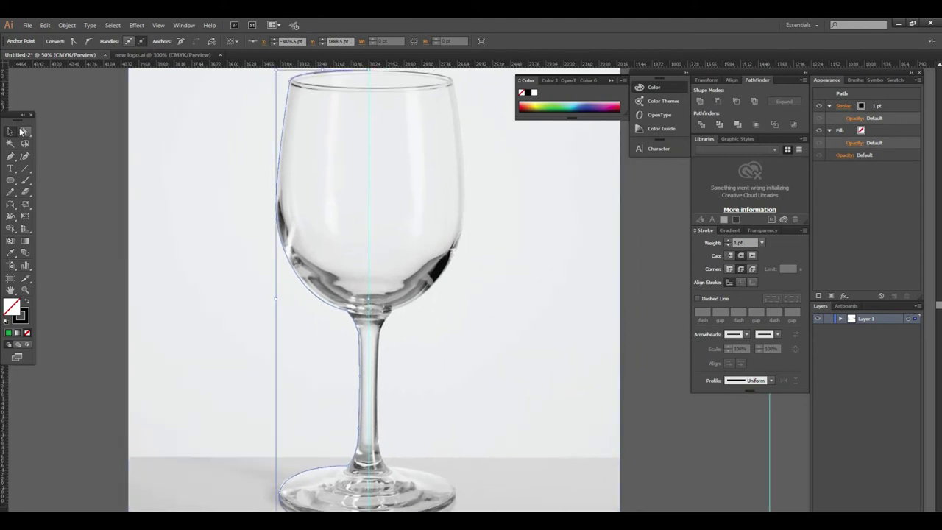
click(182, 25)
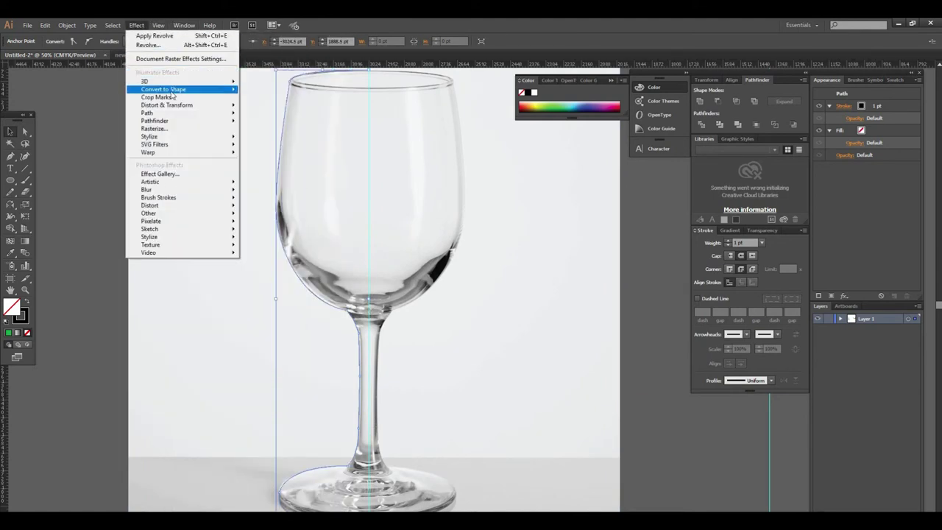
mouse_move(177, 81)
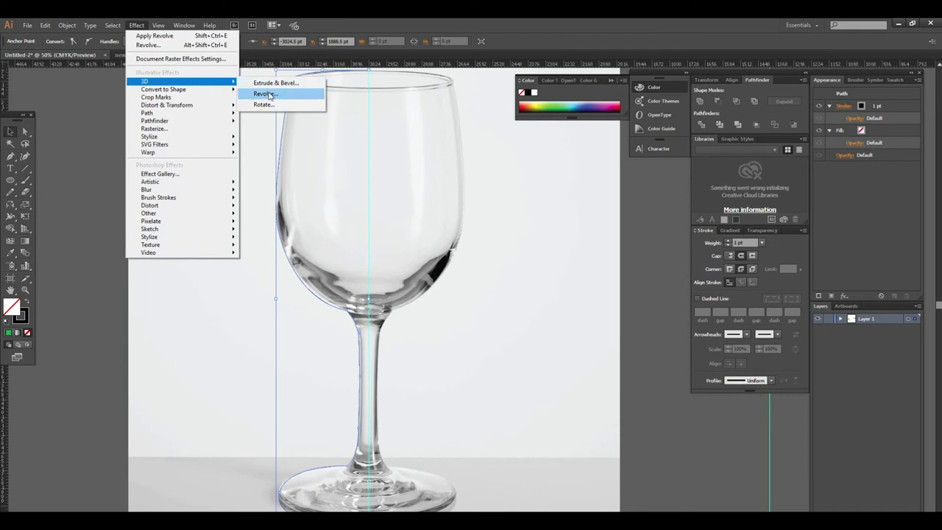
- Preview a 3D Revolve around the left edge, cancel it, and drag the photo aside
click(265, 93)
click(609, 461)
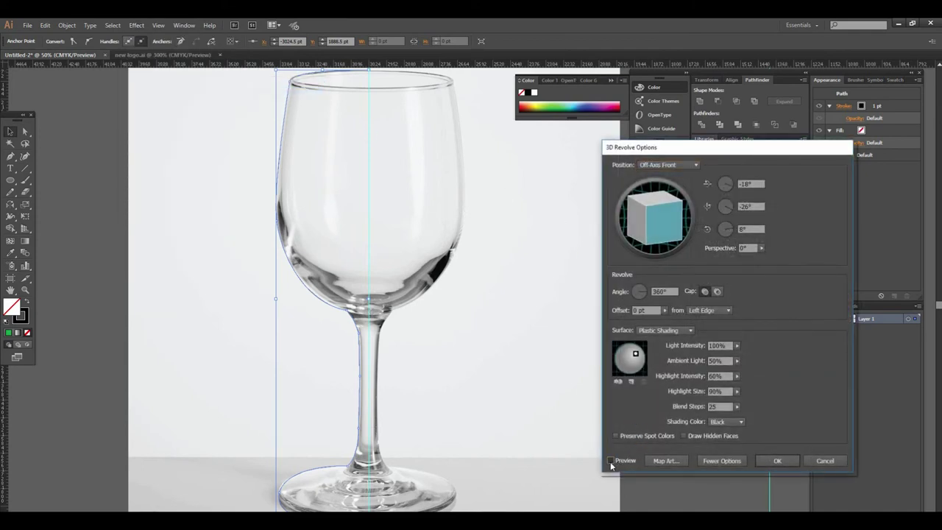
click(610, 460)
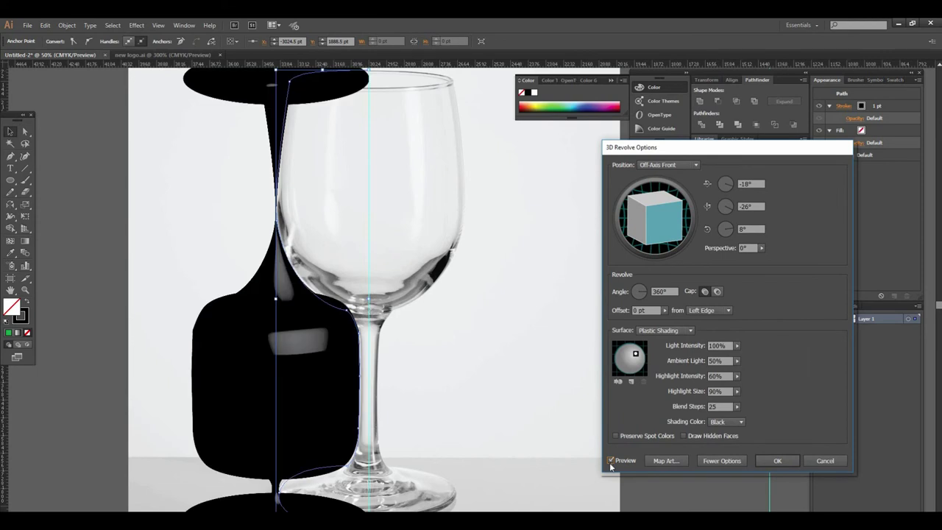
click(712, 311)
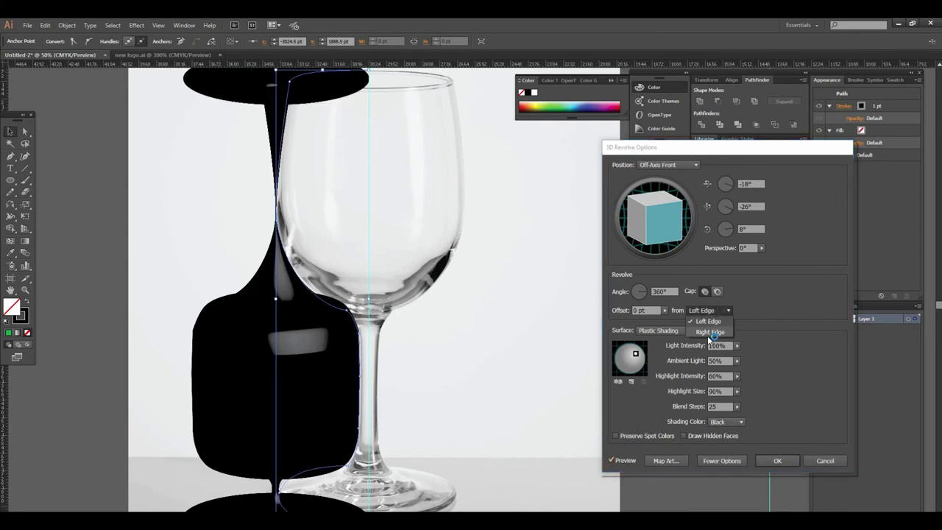
click(707, 336)
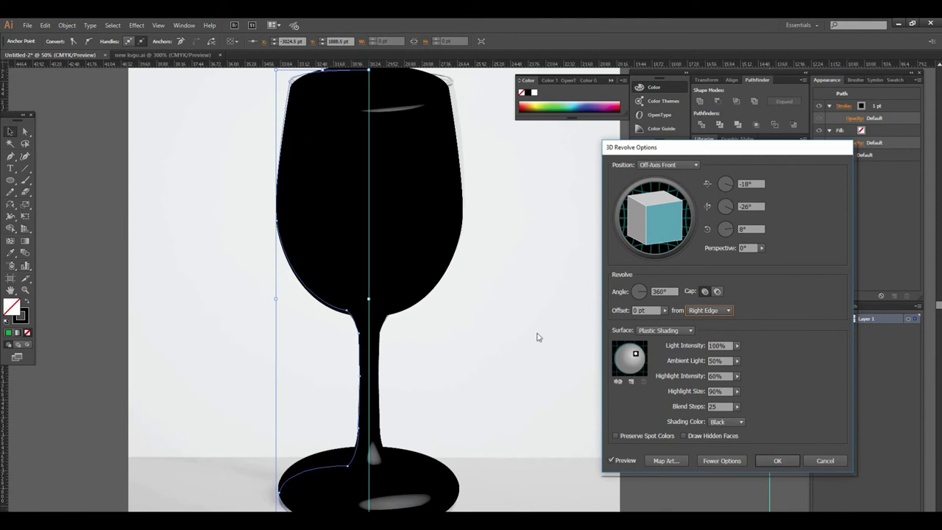
click(825, 460)
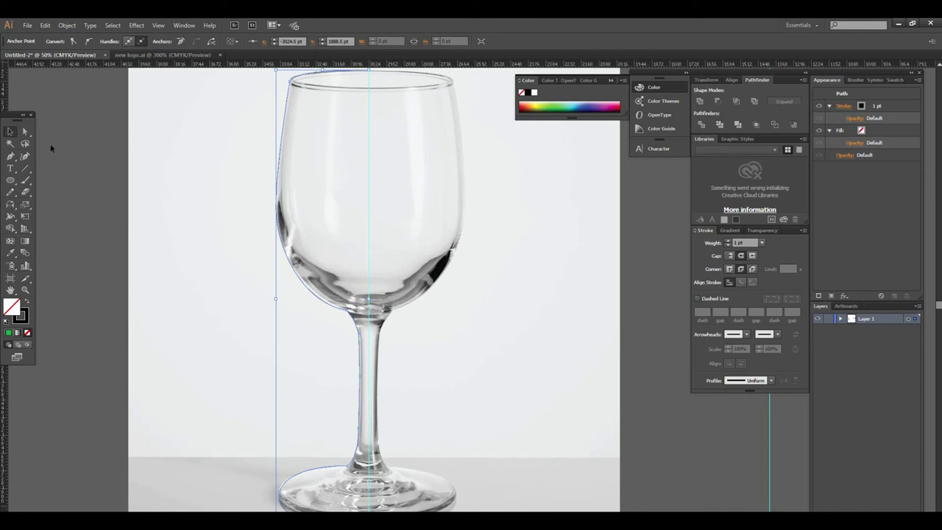
drag(236, 174, 340, 215)
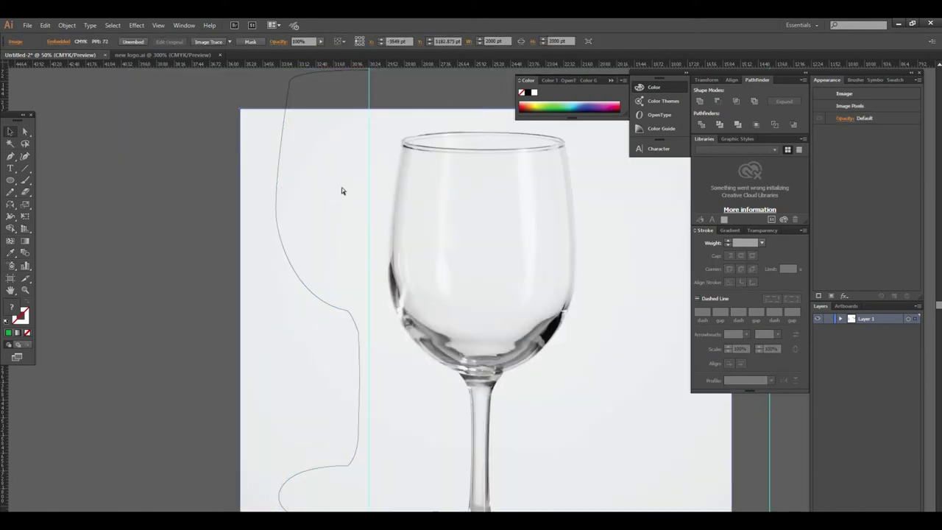
- Undo the photo move and give the profile path a yellow-green stroke
key(ctrl+z)
click(287, 96)
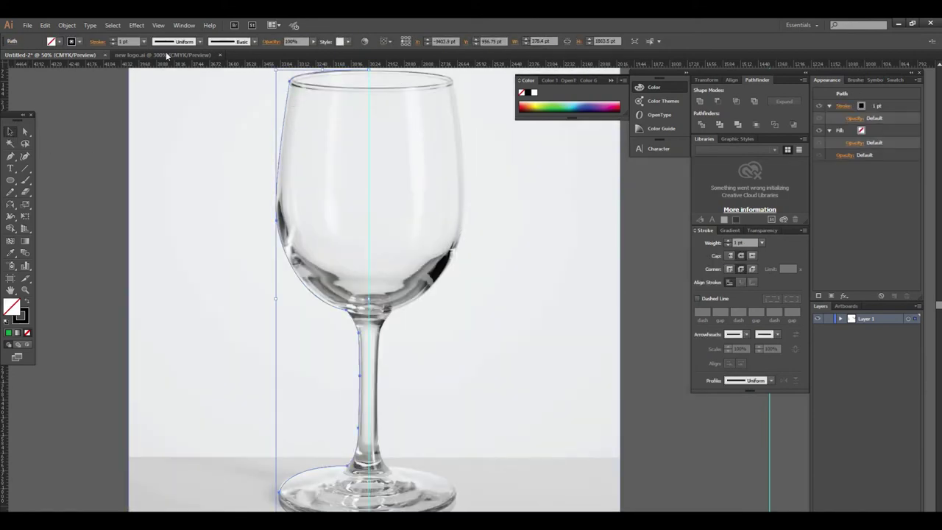
click(81, 42)
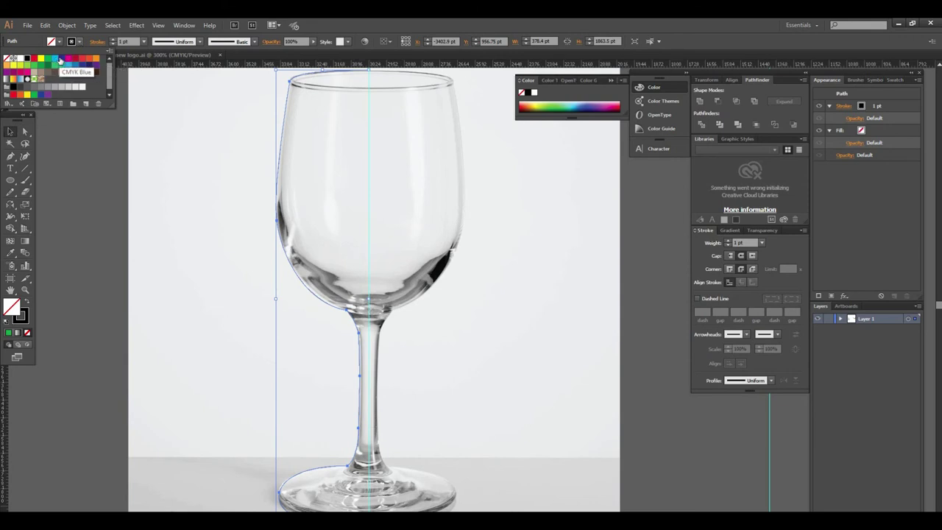
click(16, 65)
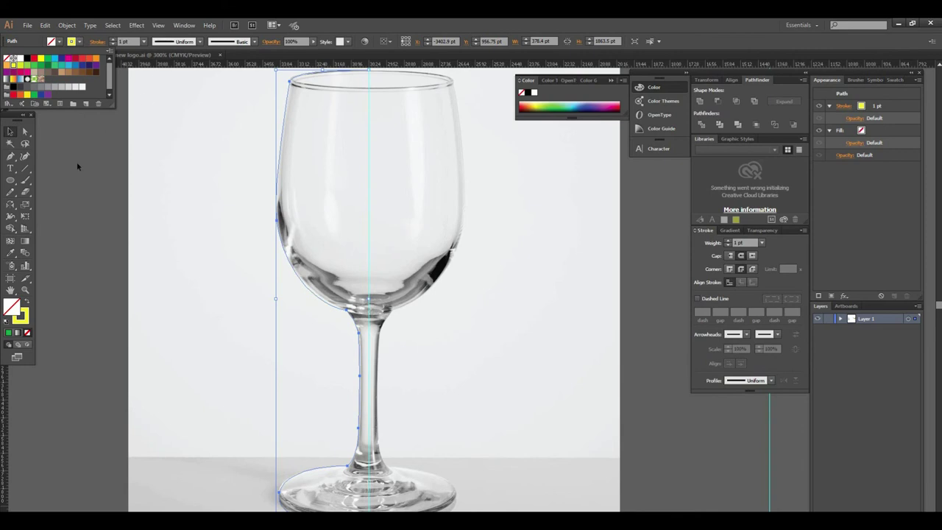
- Set the profile's stroke weight to 2 pt
scroll(395, 252, up, 2)
scroll(315, 240, up, 2)
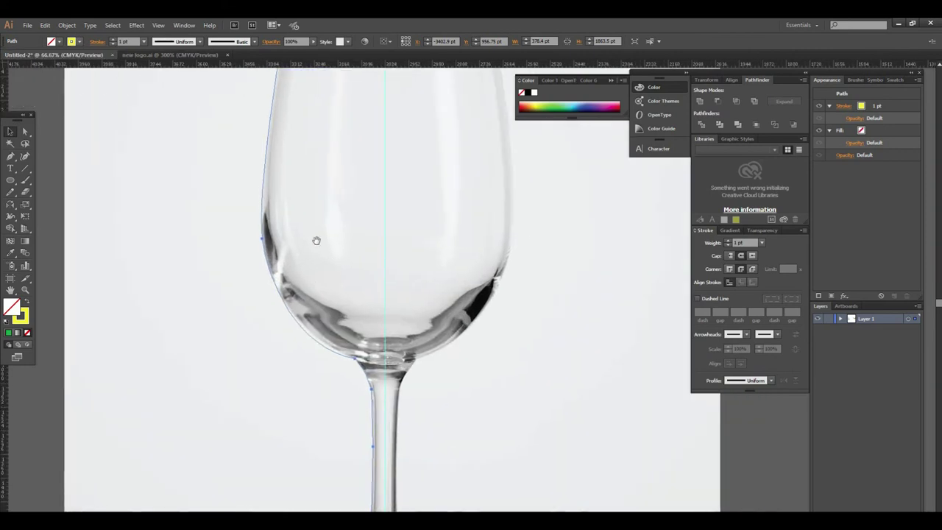
click(142, 42)
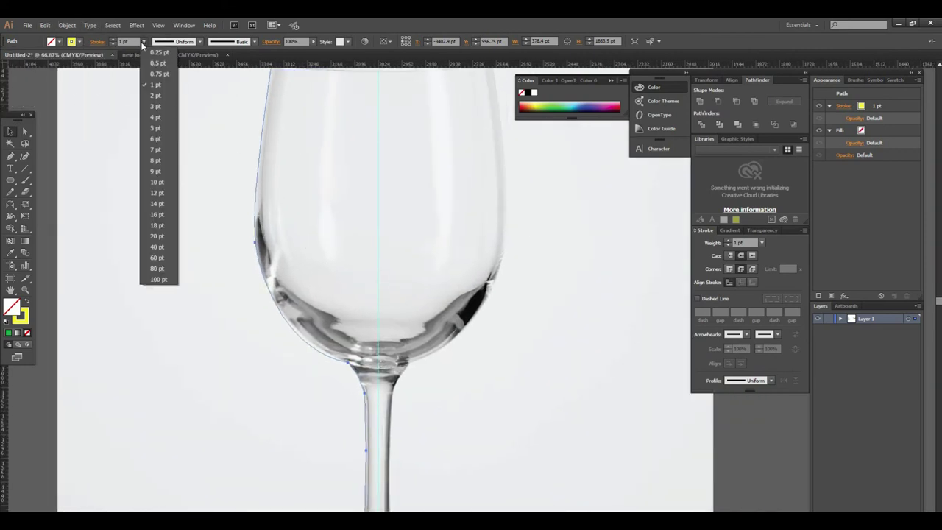
click(154, 96)
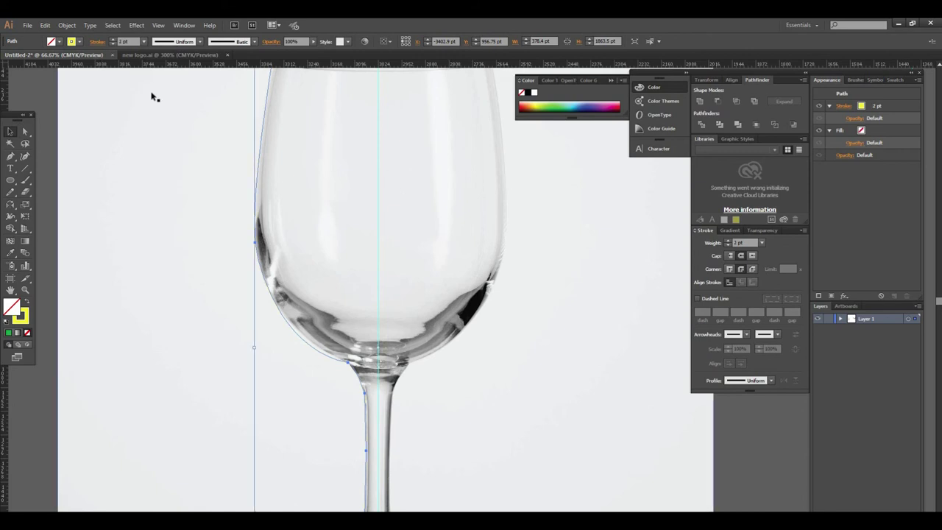
click(136, 25)
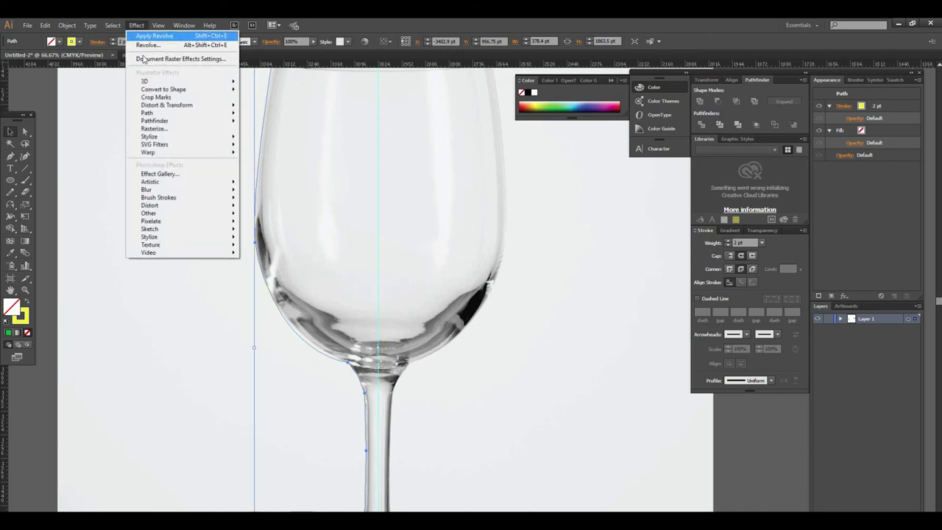
- Apply 3D Revolve with preview and offset from the Right Edge, then zoom out
mouse_move(184, 81)
click(265, 93)
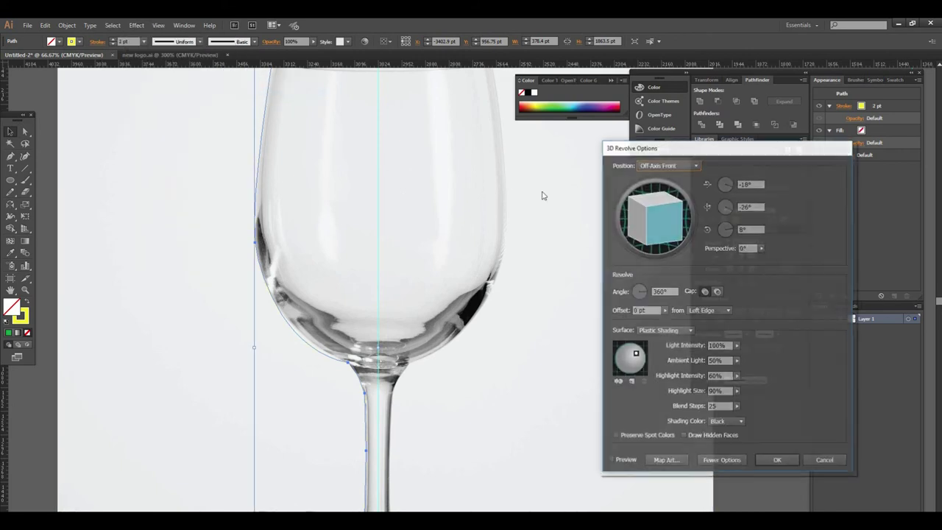
click(610, 461)
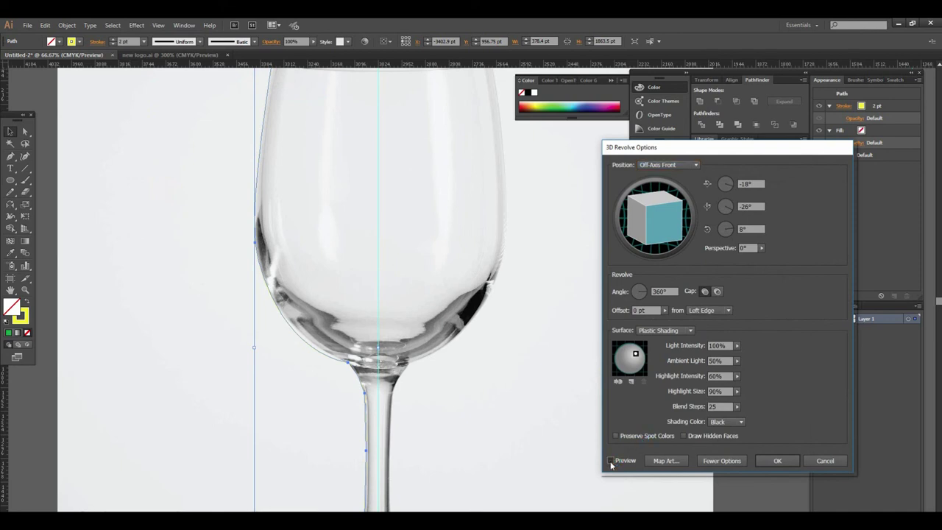
click(610, 462)
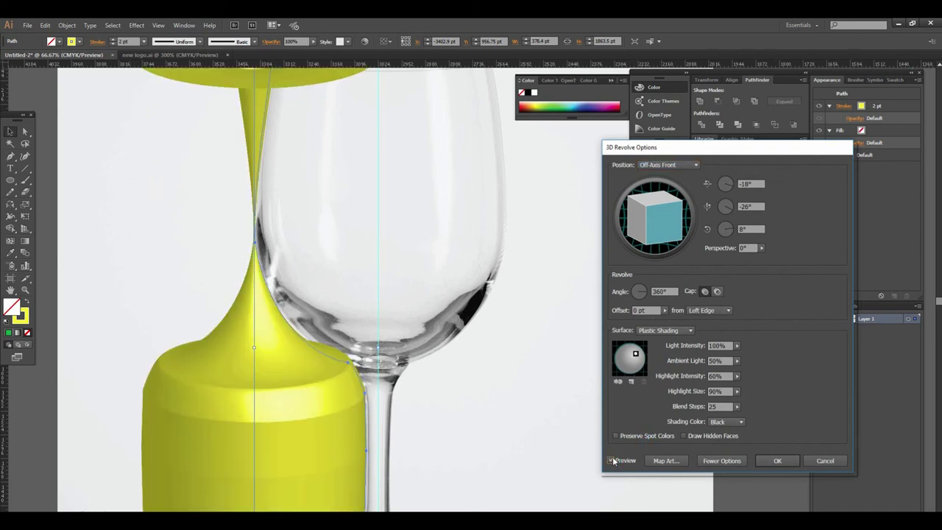
click(721, 311)
click(719, 331)
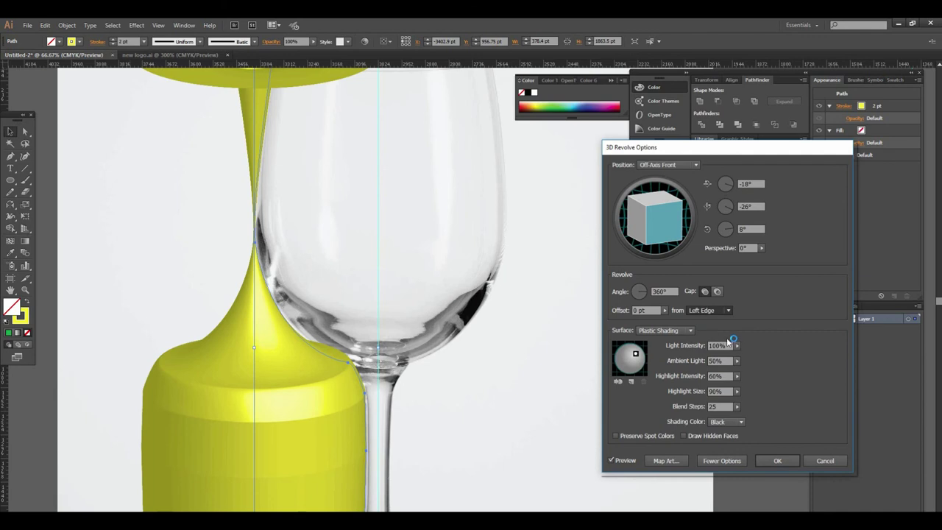
click(776, 460)
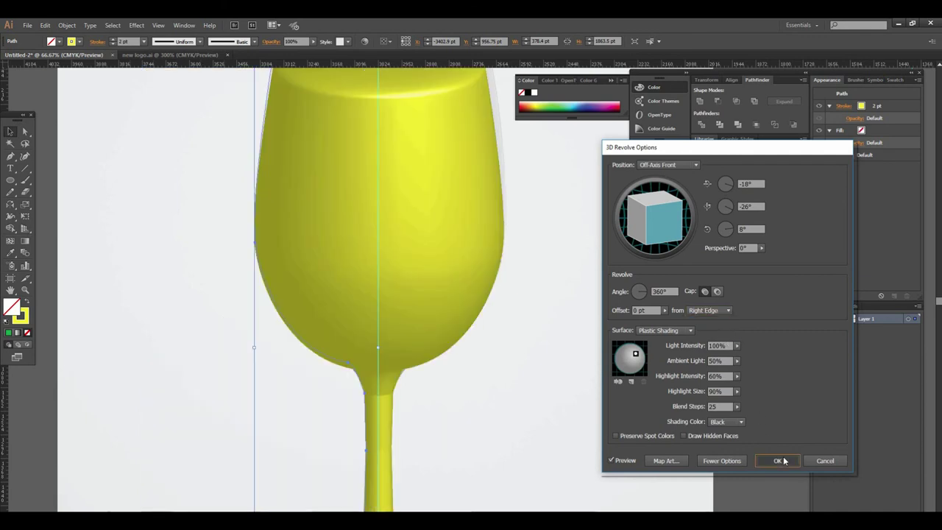
key(ctrl+minus)
key(ctrl+minus)
key(ctrl+minus)
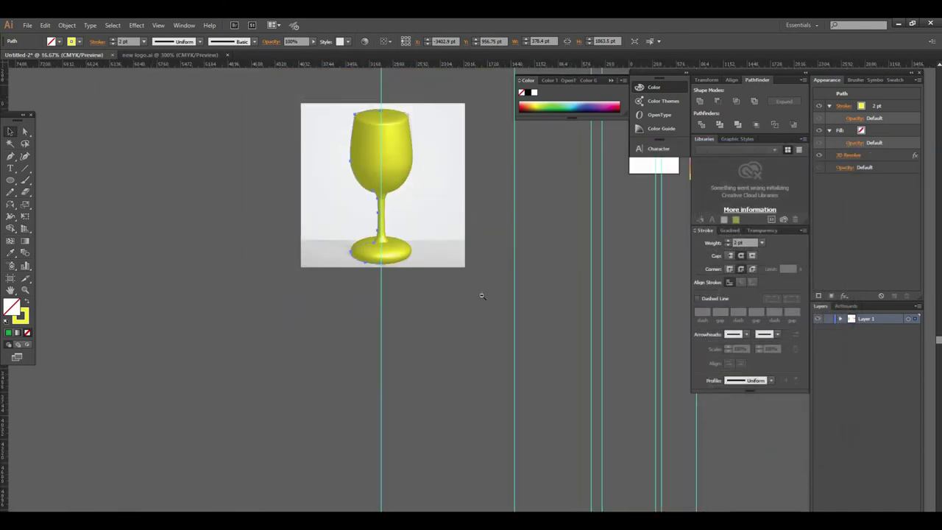
key(ctrl+minus)
- Move the rainbow rectangle aside, then shrink the yellow glass and place it on the artboard
click(11, 132)
drag(274, 188, 504, 200)
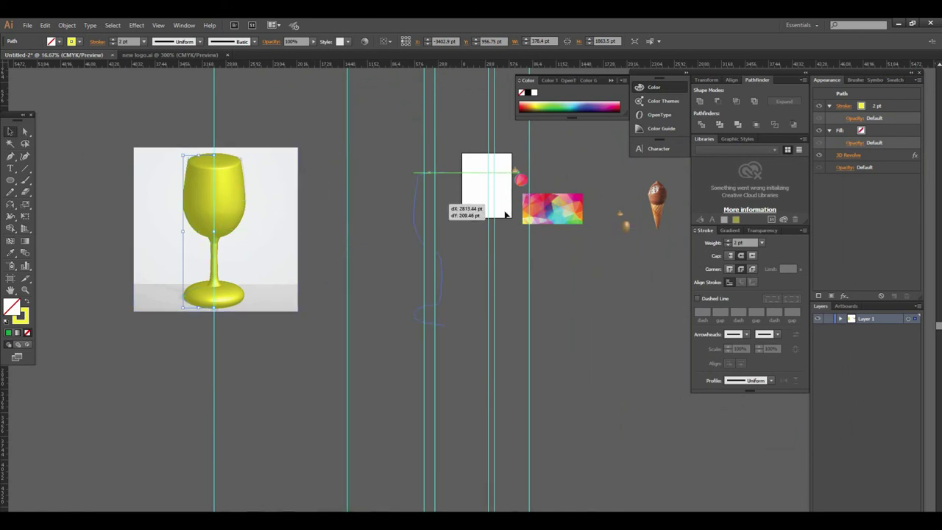
key(ctrl+plus)
alt+scroll(445, 285, up, 2)
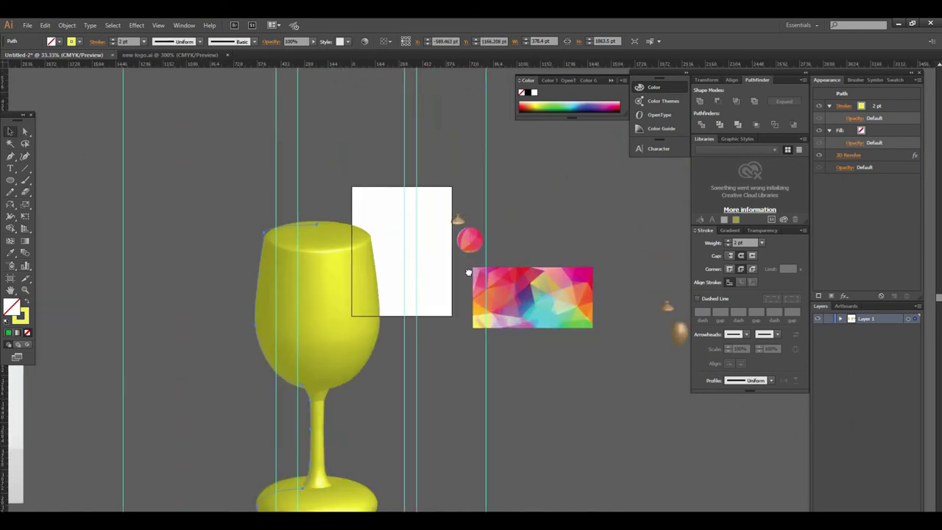
scroll(444, 286, right, 3)
drag(421, 267, 551, 466)
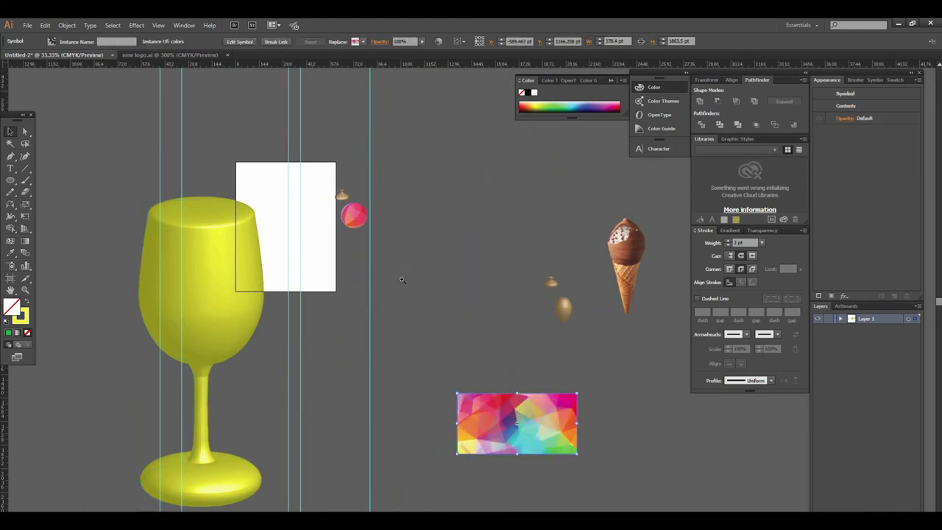
alt+scroll(265, 250, up, 1)
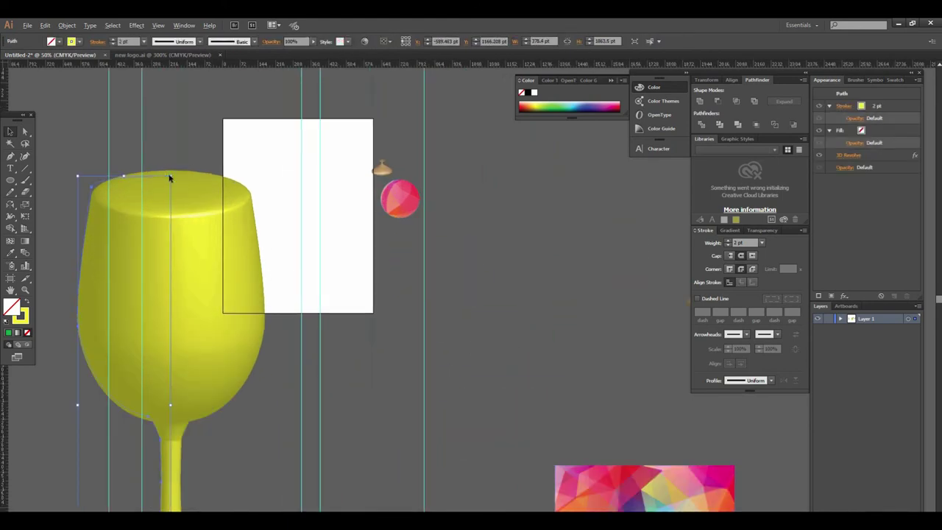
mouse_move(171, 176)
mouse_down()
mouse_move(147, 225)
mouse_move(146, 270)
mouse_up()
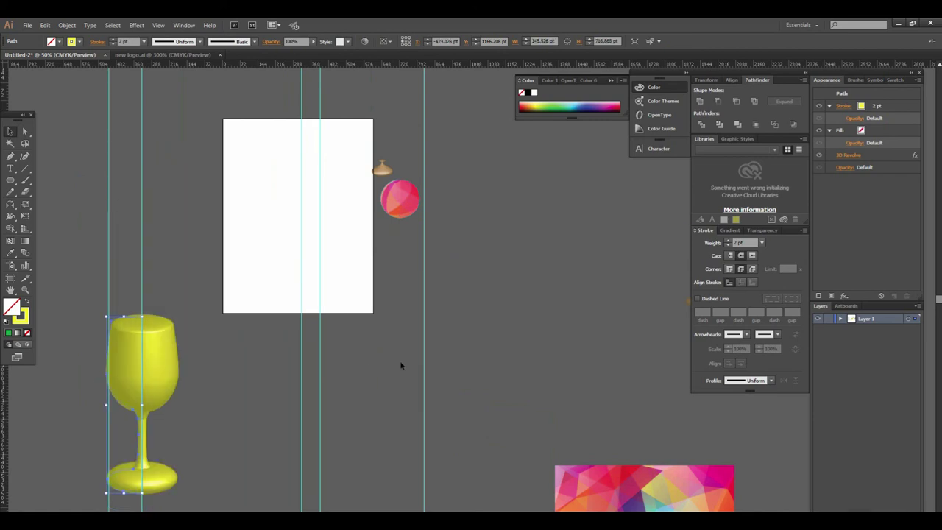
drag(458, 335, 353, 365)
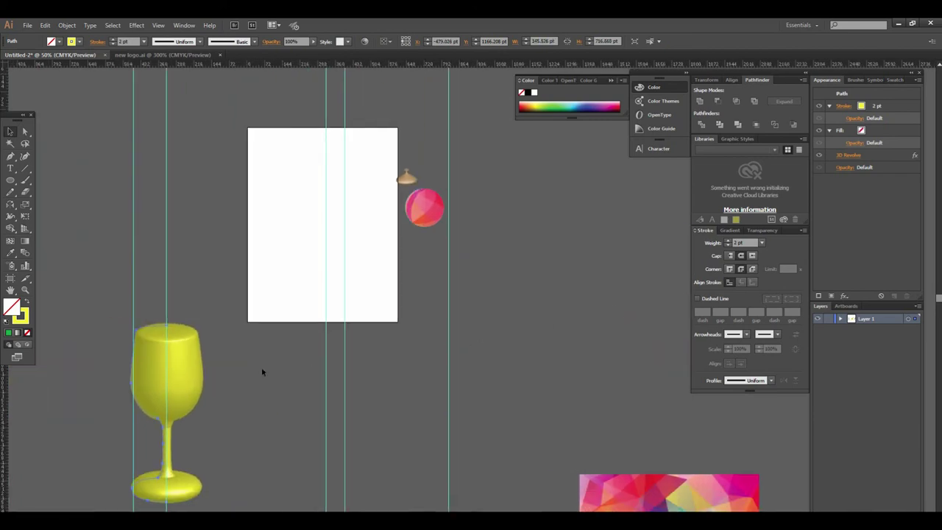
drag(172, 373, 302, 204)
- Move the vase and ball onto the artboard beside the glass, nudge the glass left, and deselect
click(421, 247)
click(421, 247)
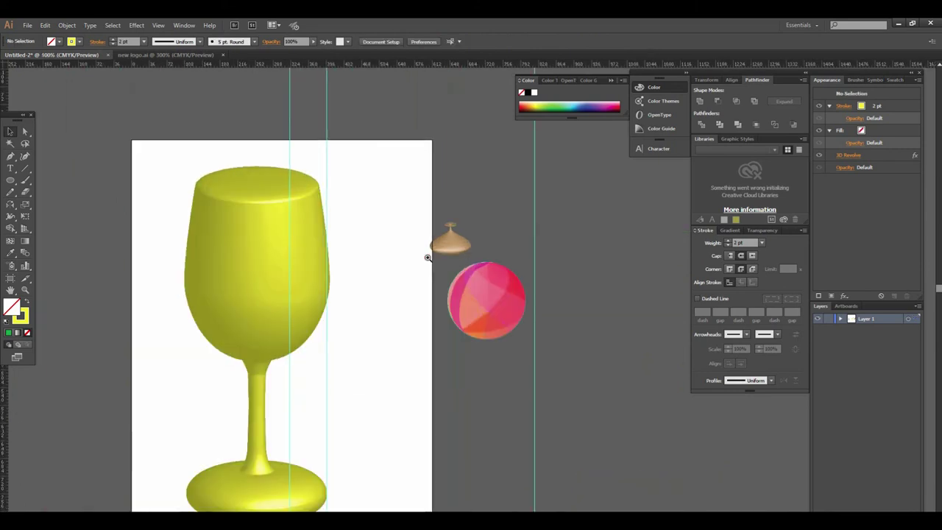
click(431, 248)
drag(434, 257, 410, 166)
mouse_move(534, 312)
mouse_down()
mouse_move(441, 354)
mouse_move(519, 357)
mouse_up()
click(480, 369)
drag(326, 300, 271, 287)
click(524, 362)
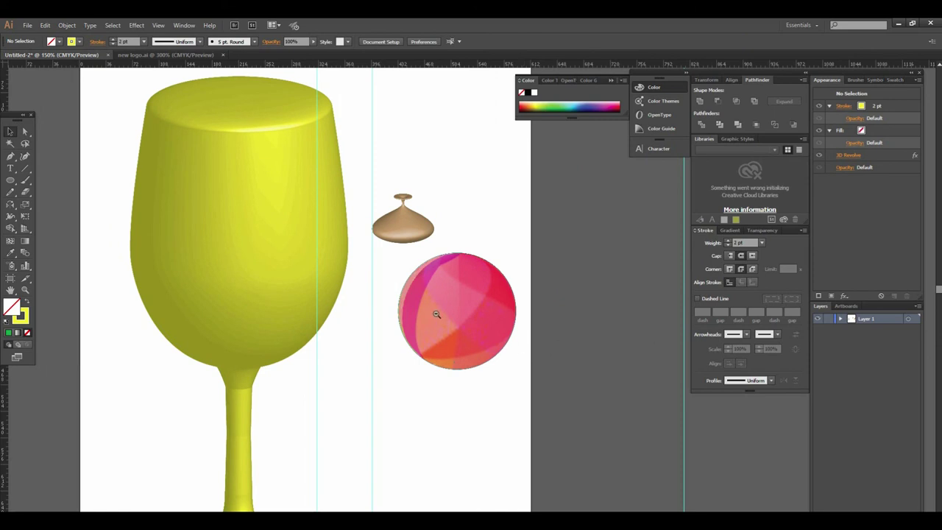
key(ctrl+minus)
key(ctrl+minus)
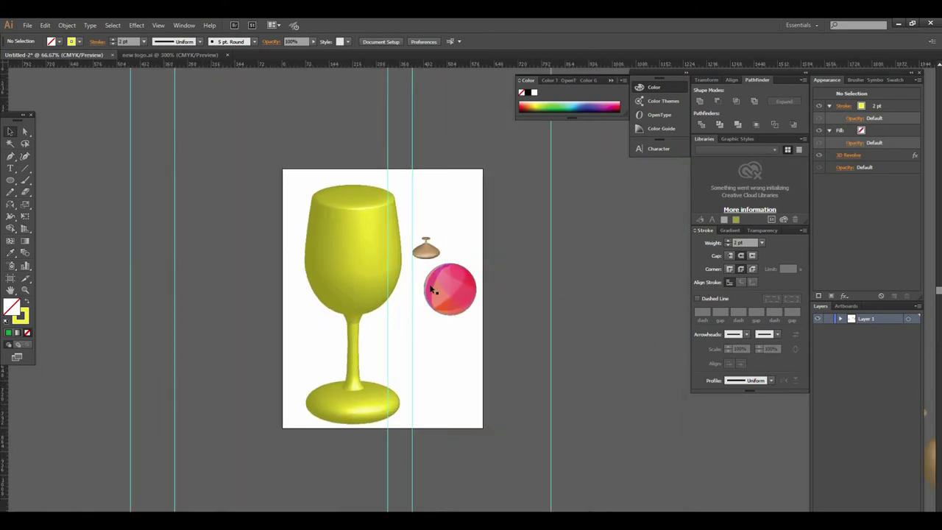